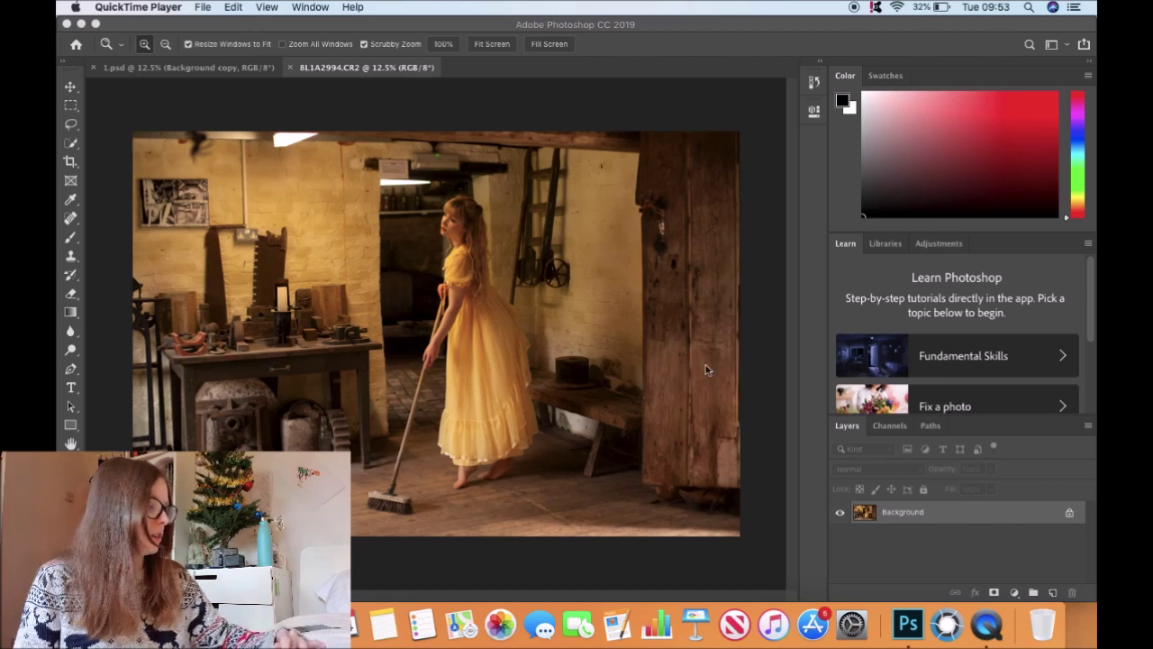
- Add a Hue/Saturation layer sampling the dress: Yellows Saturation -100 and Lightness +59
click(1015, 593)
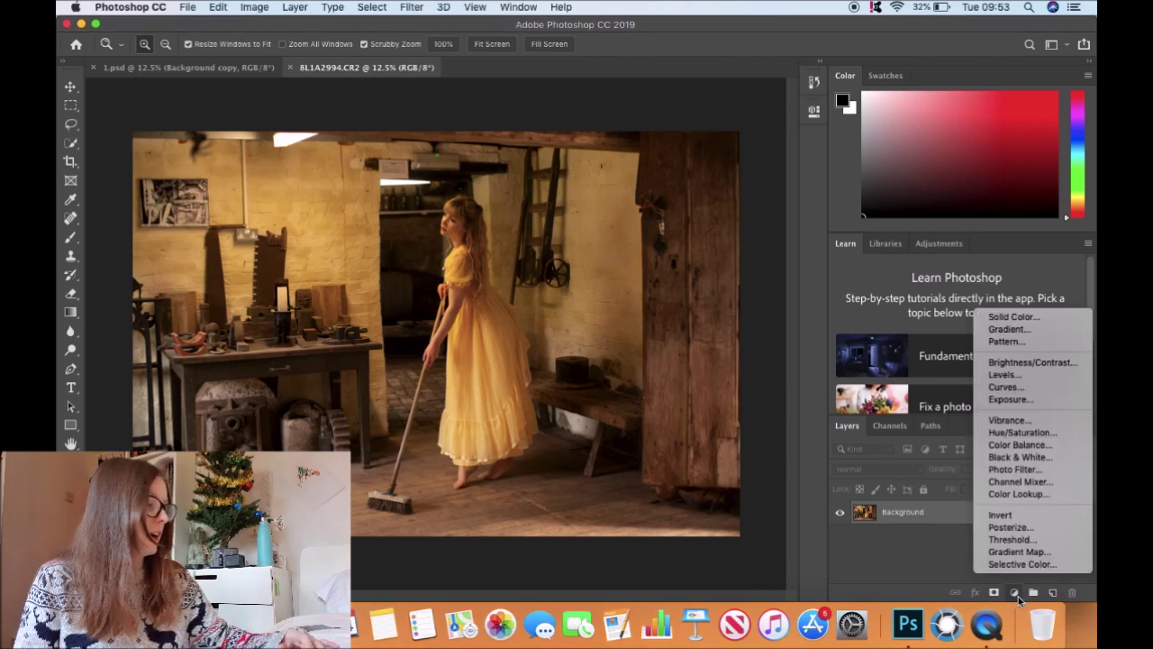
click(1010, 436)
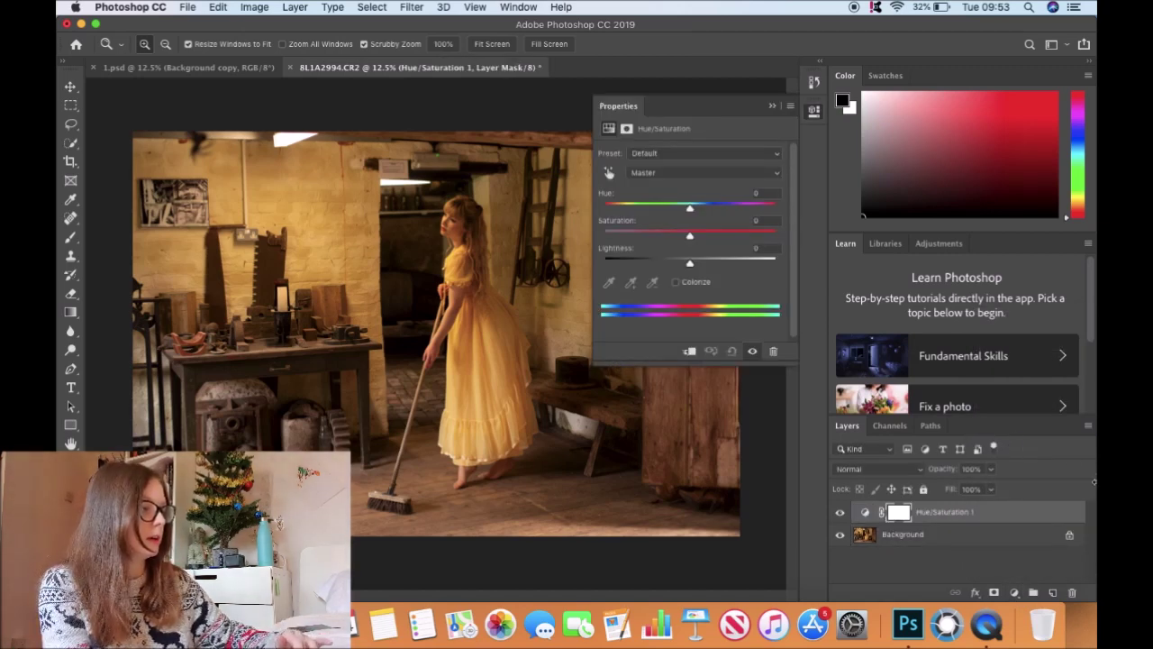
click(609, 172)
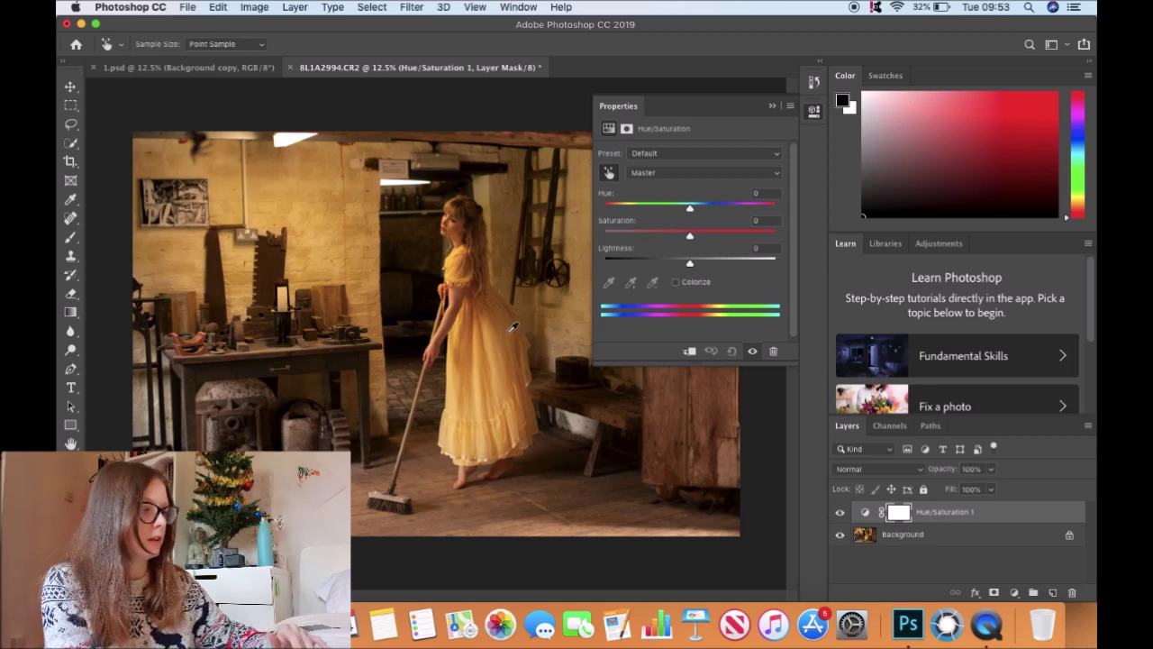
drag(505, 320, 384, 323)
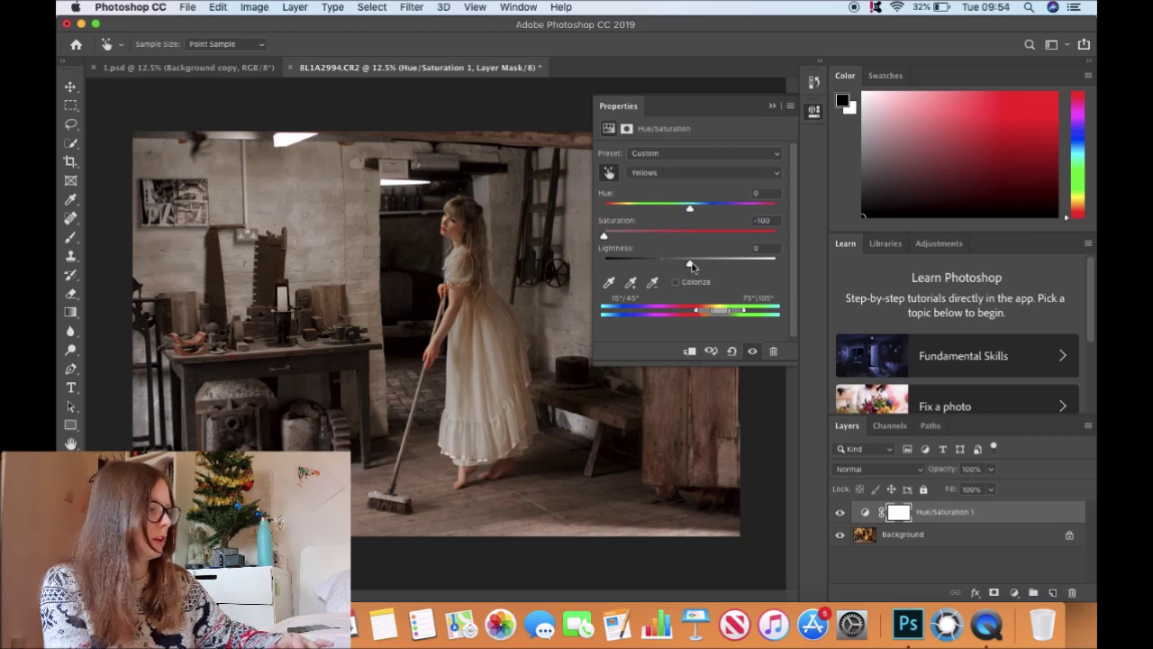
drag(691, 265, 741, 267)
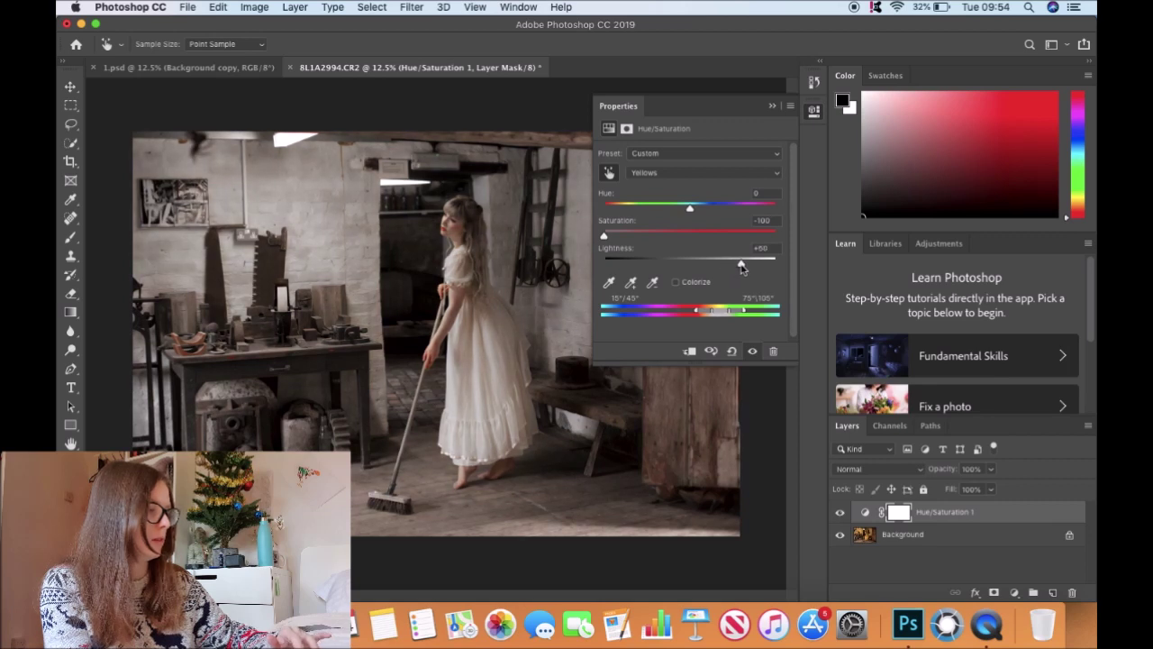
click(772, 106)
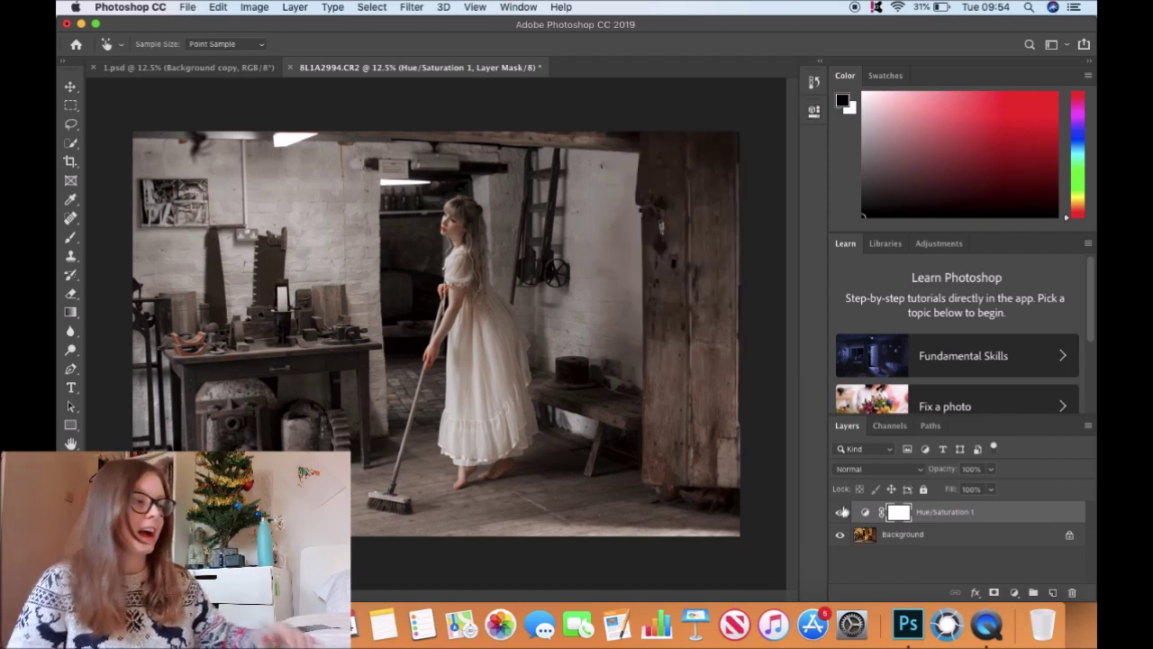
- Toggle Hue/Saturation 1 on and off repeatedly to compare the cream dress with the original
click(840, 513)
click(841, 514)
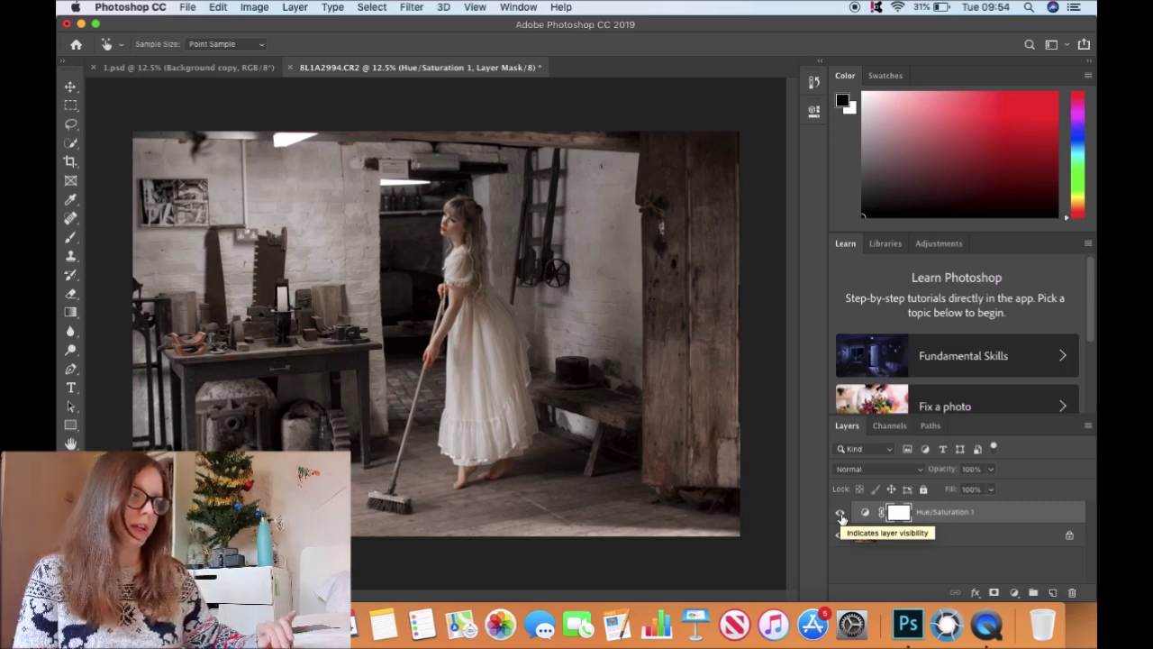
click(840, 514)
click(840, 514)
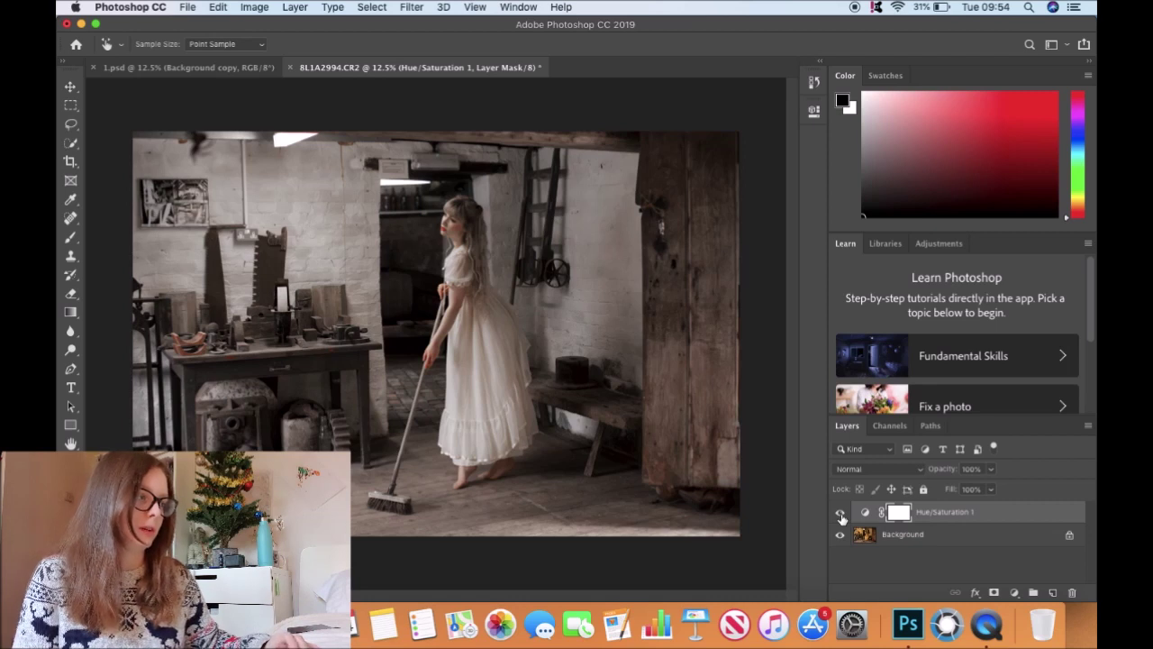
click(840, 514)
click(841, 514)
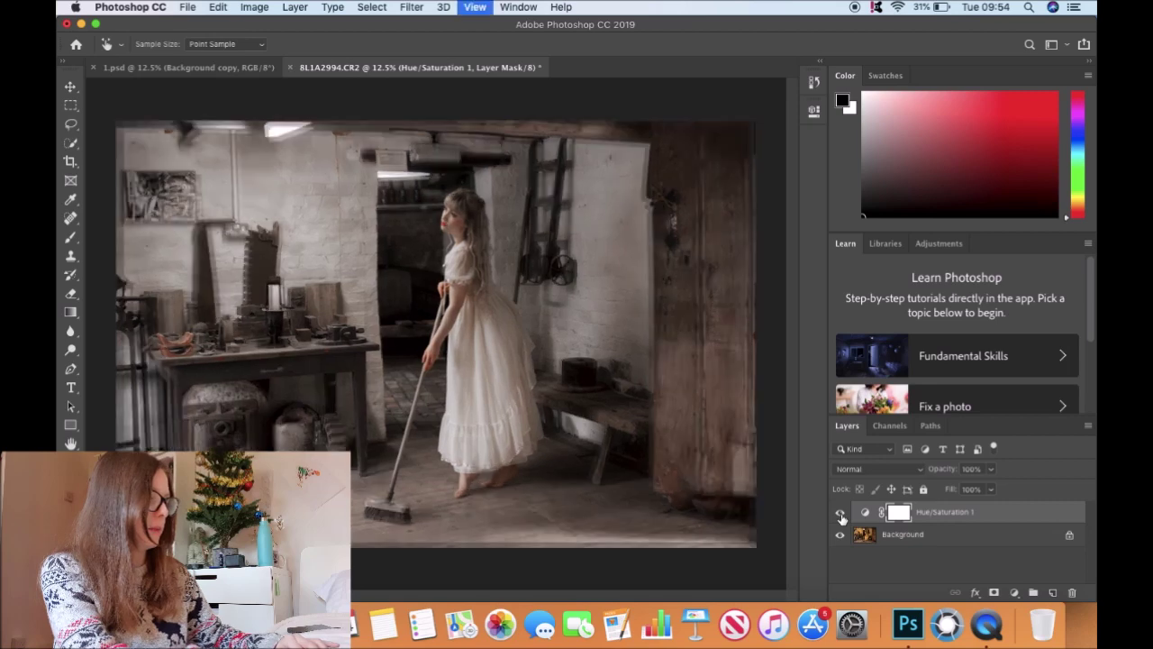
- Zoom in on the girl, compare the adjustment on and off again, then zoom back out
key(super+equal)
key(super+equal)
key(super+equal)
drag(794, 290, 792, 253)
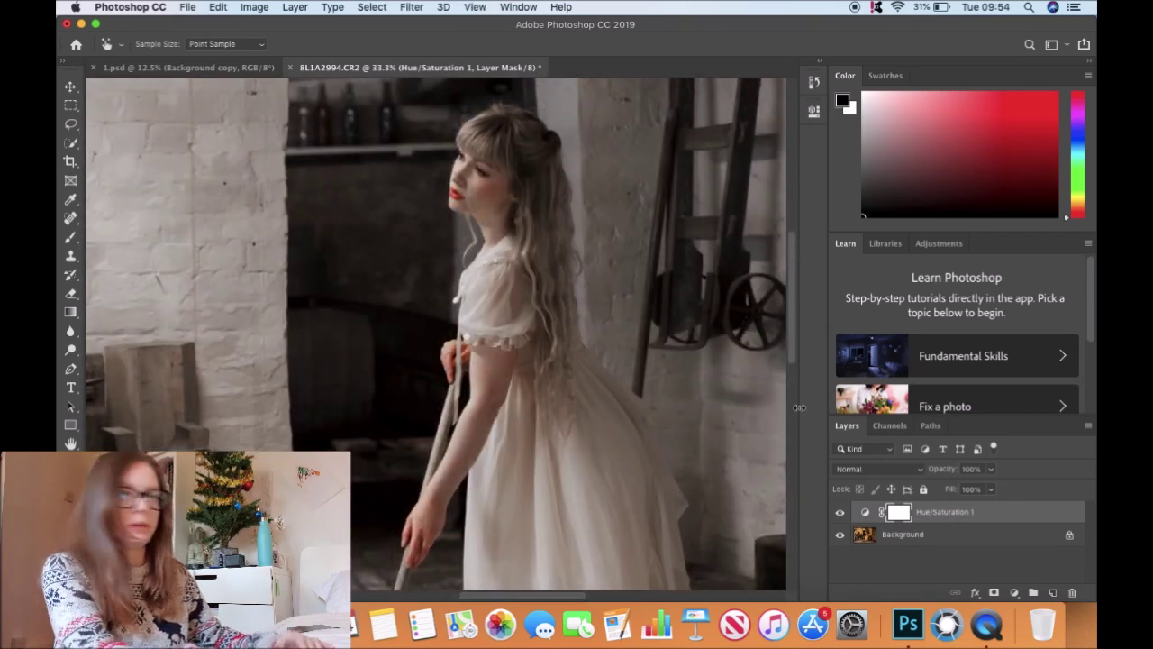
click(841, 512)
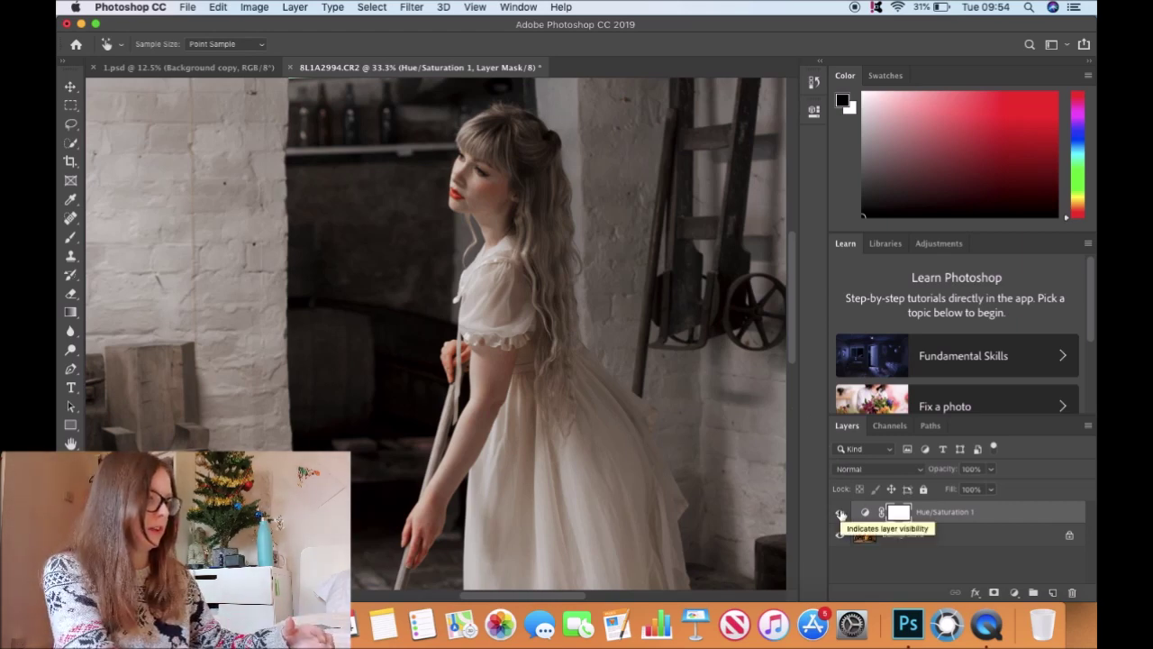
click(841, 512)
click(840, 513)
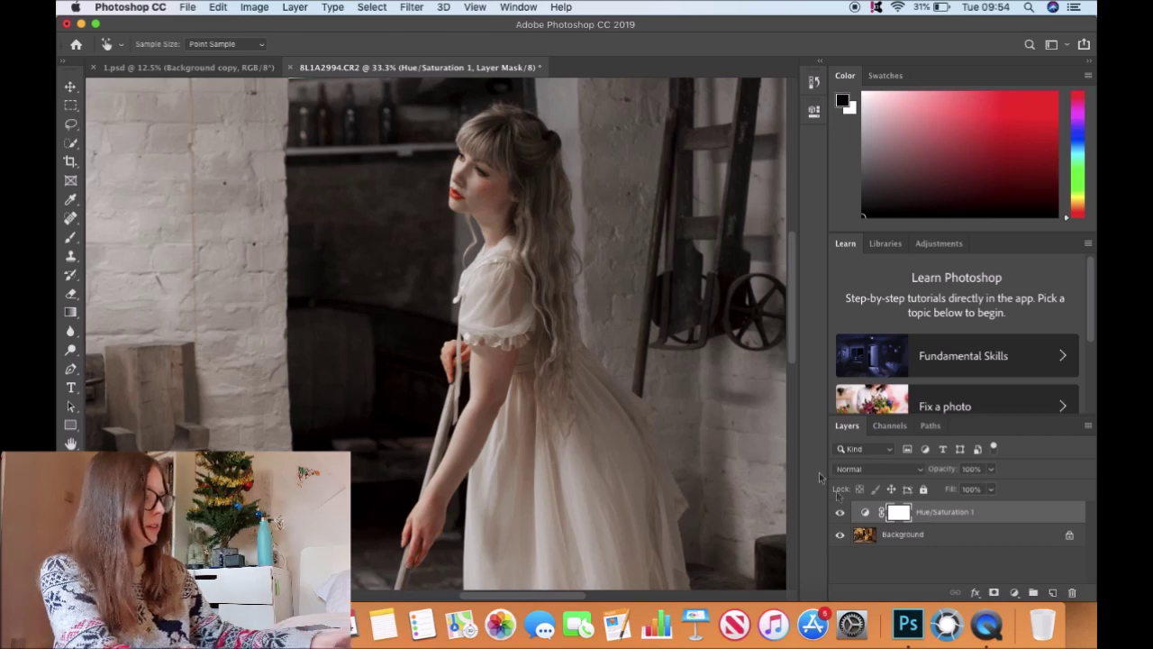
click(840, 513)
click(840, 513)
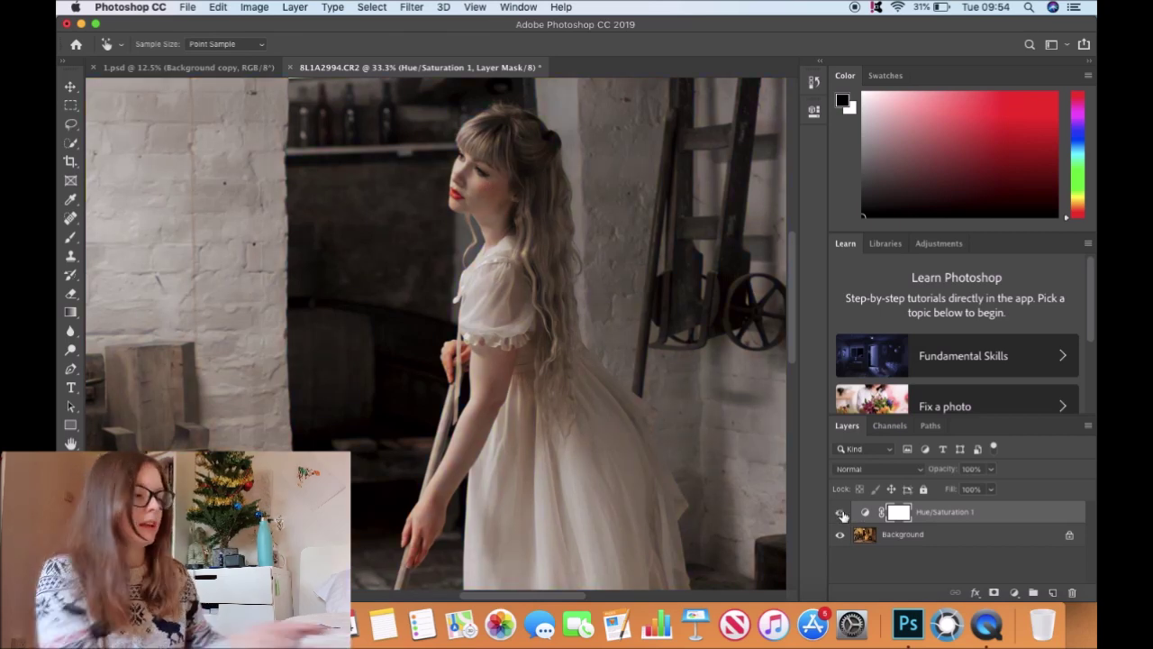
key(super+minus)
key(super+minus)
key(super+minus)
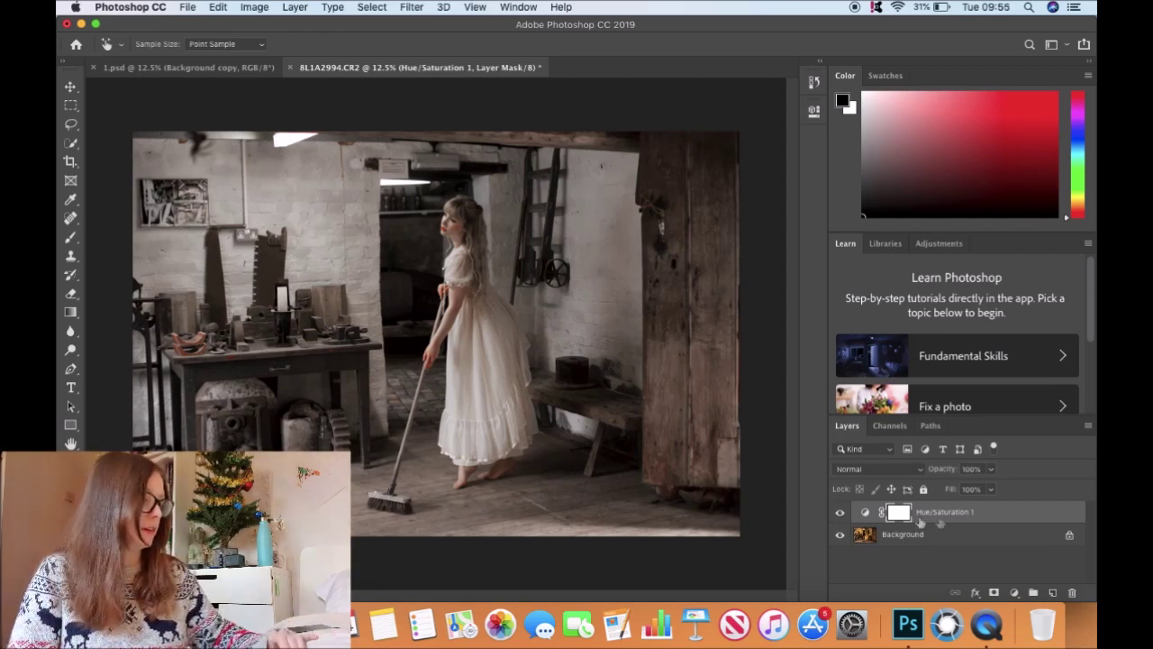
click(1015, 593)
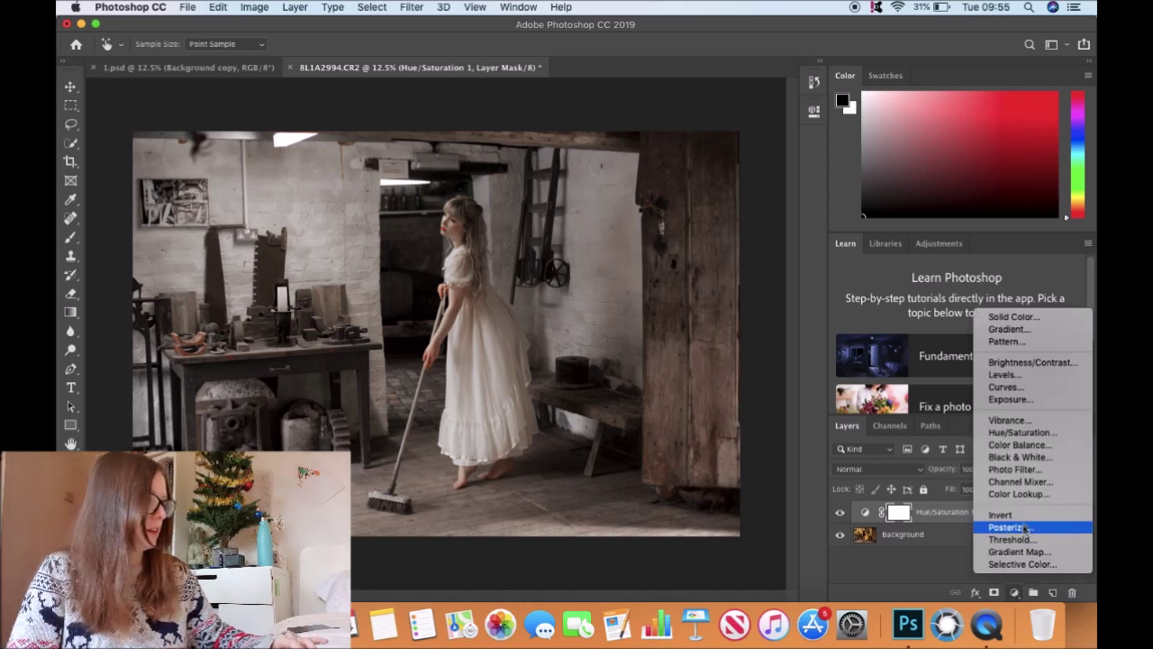
- Add Curves 1 and nudge a single lower-midtone point on the RGB curve slightly up
click(991, 387)
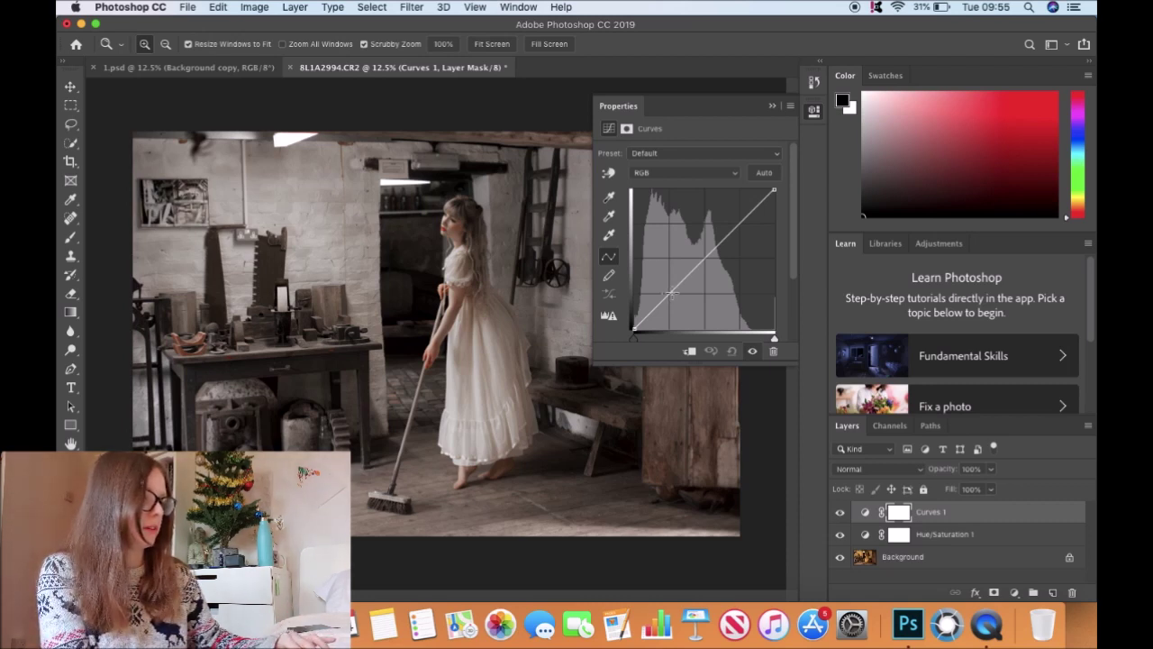
click(673, 291)
mouse_move(673, 291)
mouse_down()
mouse_move(681, 301)
mouse_move(667, 285)
mouse_move(675, 291)
mouse_up()
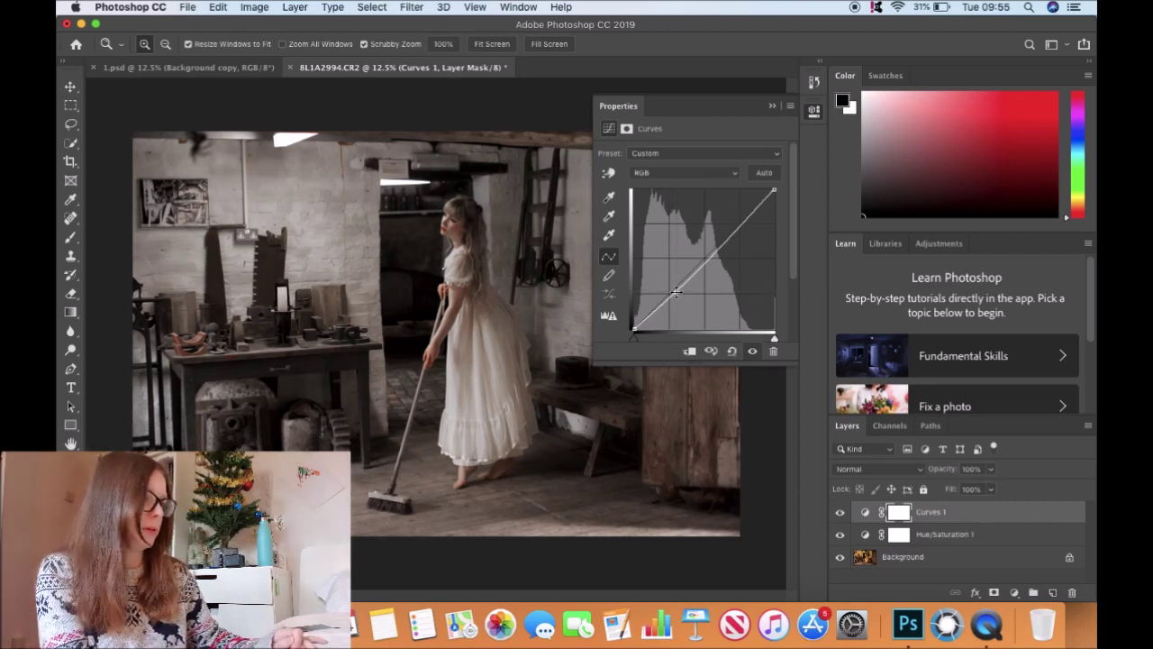
click(771, 107)
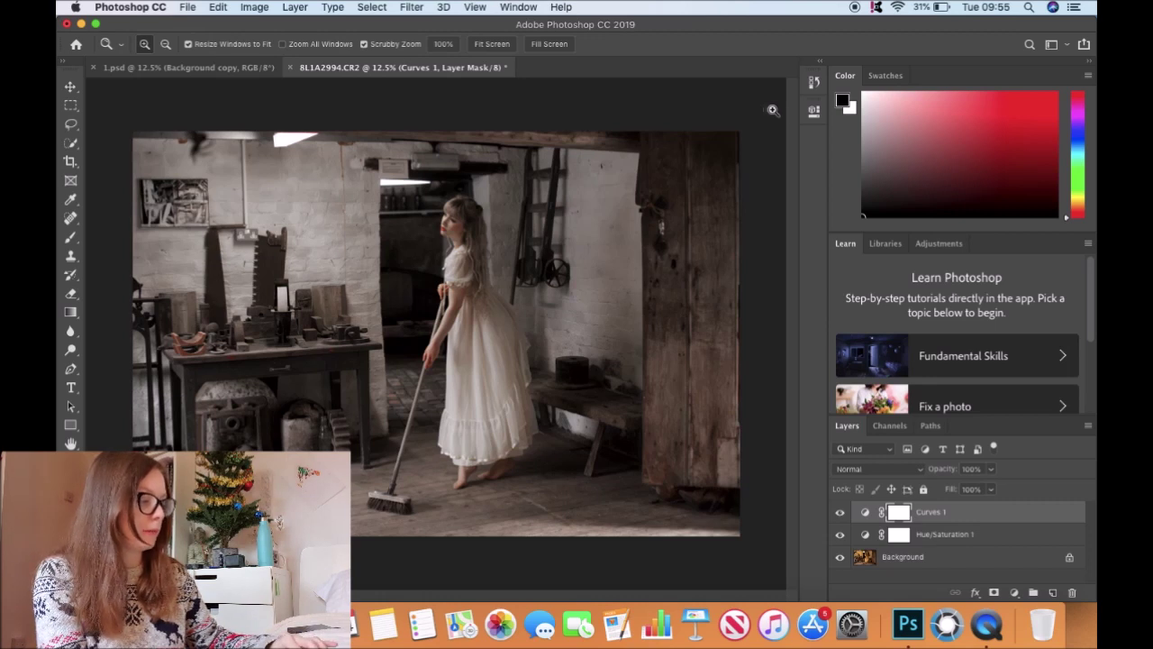
- Add Curves 2, lifting the black point and lowering the white point for faded tones
click(1014, 594)
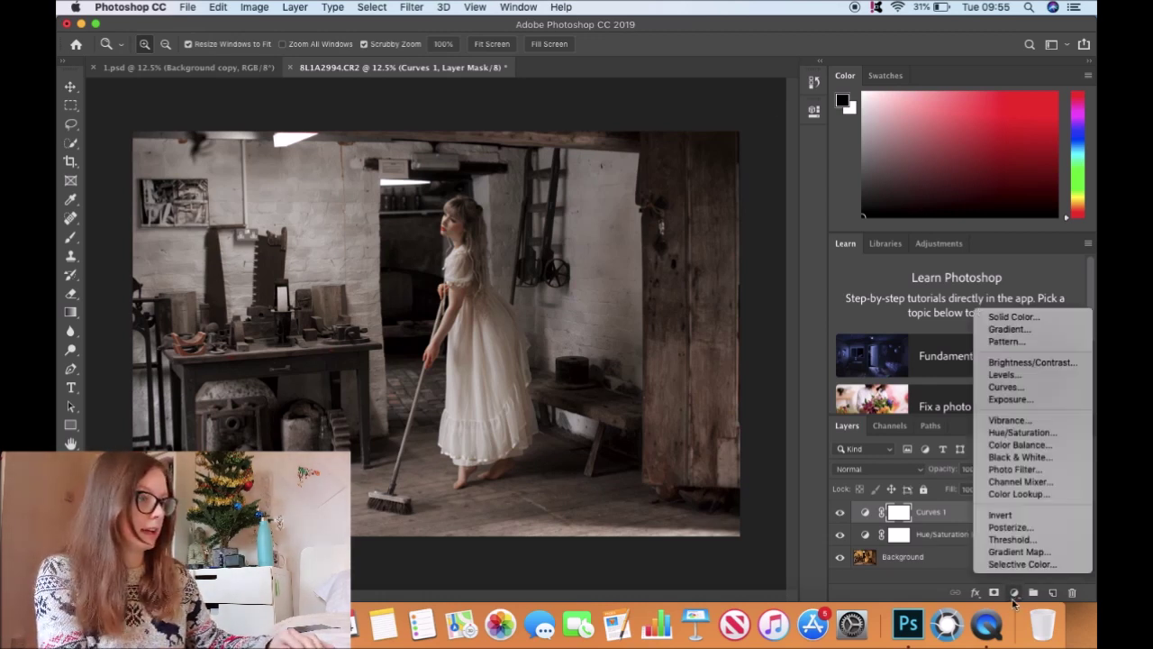
click(1031, 390)
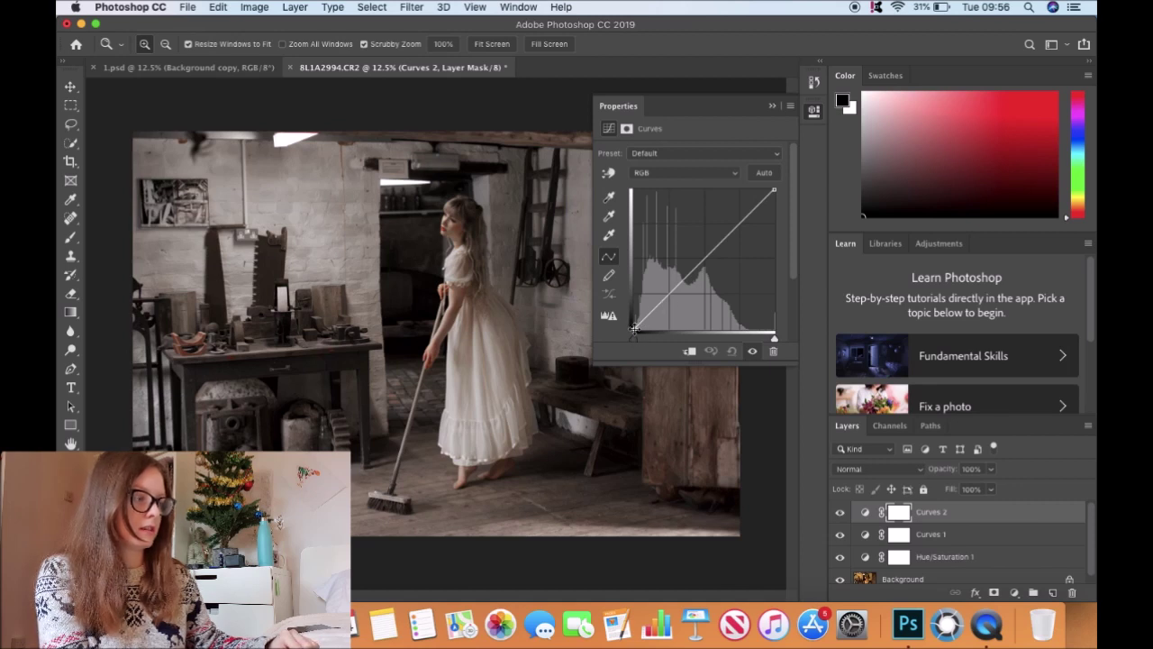
drag(634, 329, 634, 329)
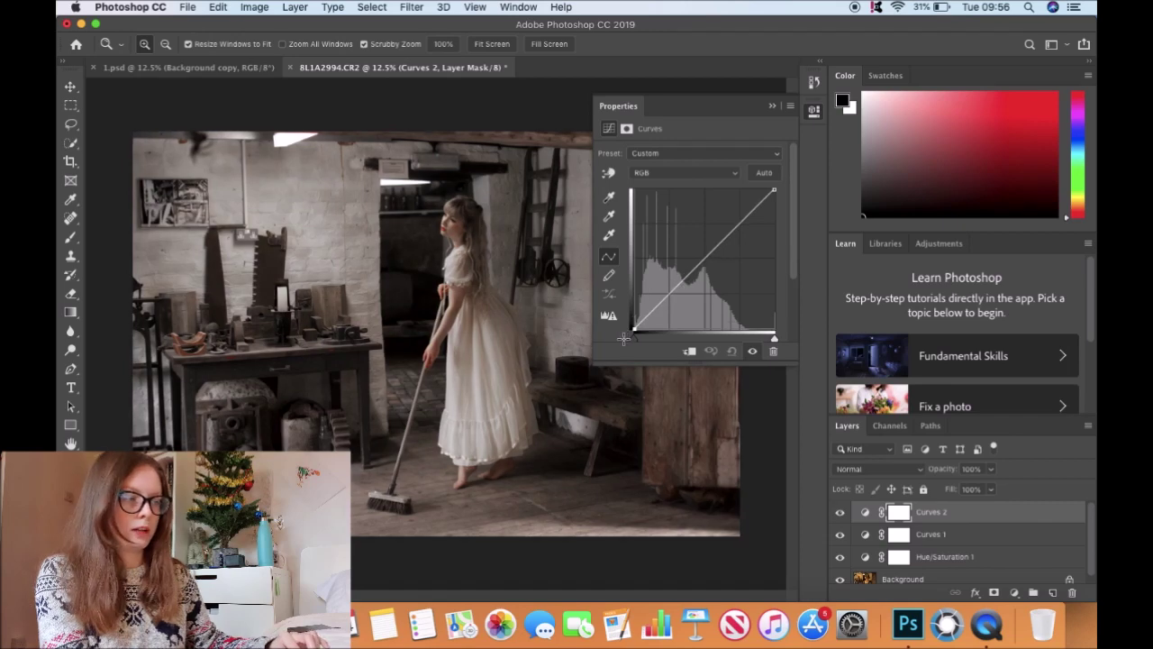
mouse_move(623, 326)
mouse_down()
mouse_move(618, 304)
mouse_move(611, 323)
mouse_up()
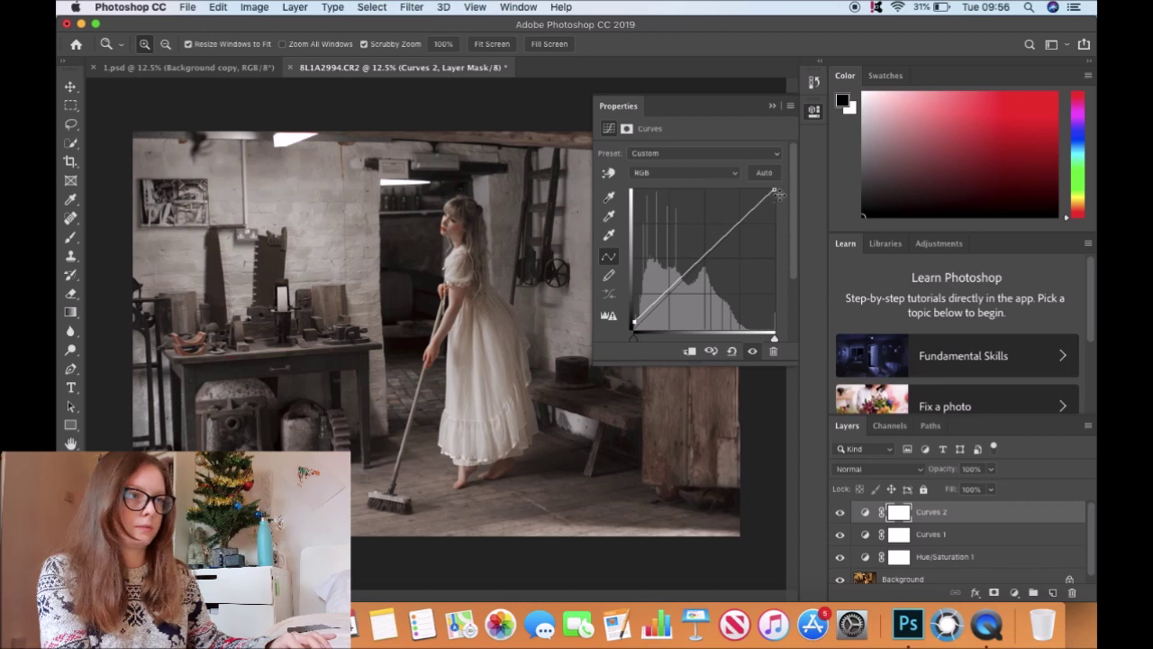
drag(774, 196, 776, 202)
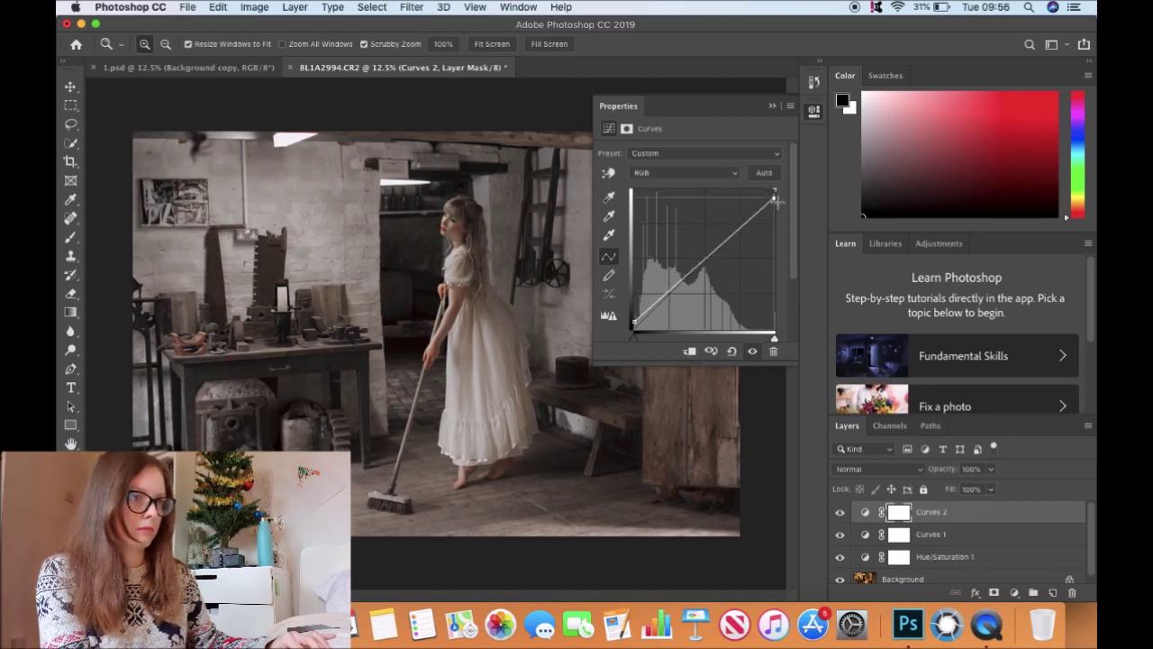
- Anchor the Curves 2 curve with lower, mid and upper tone points, then compare it on and off
click(663, 298)
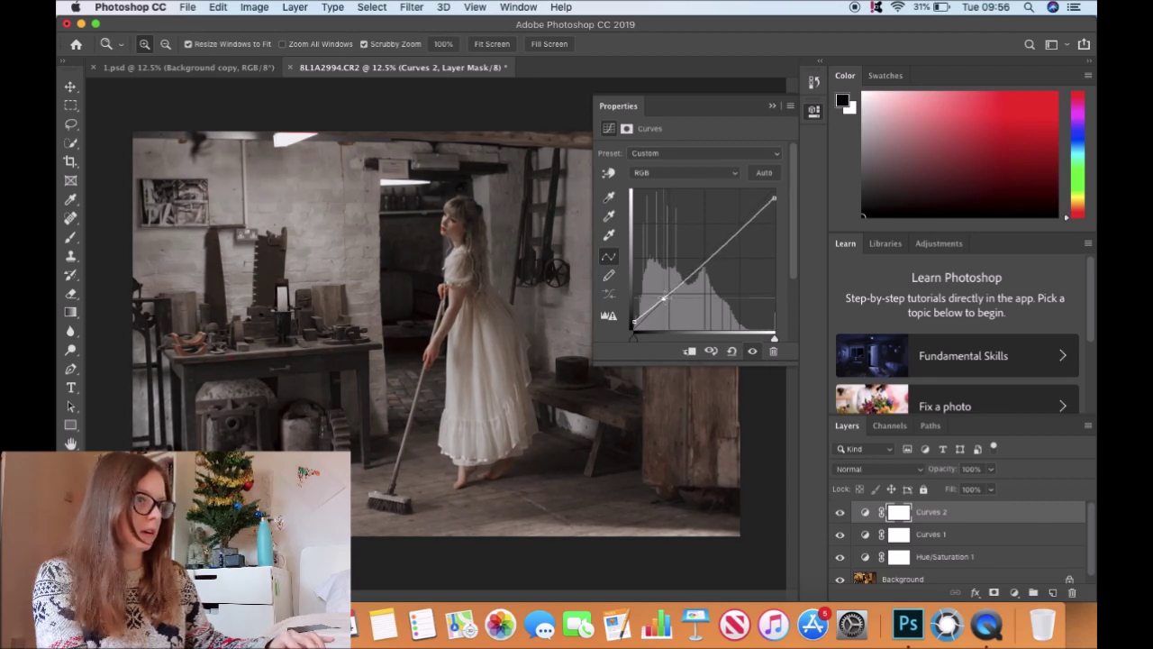
click(718, 248)
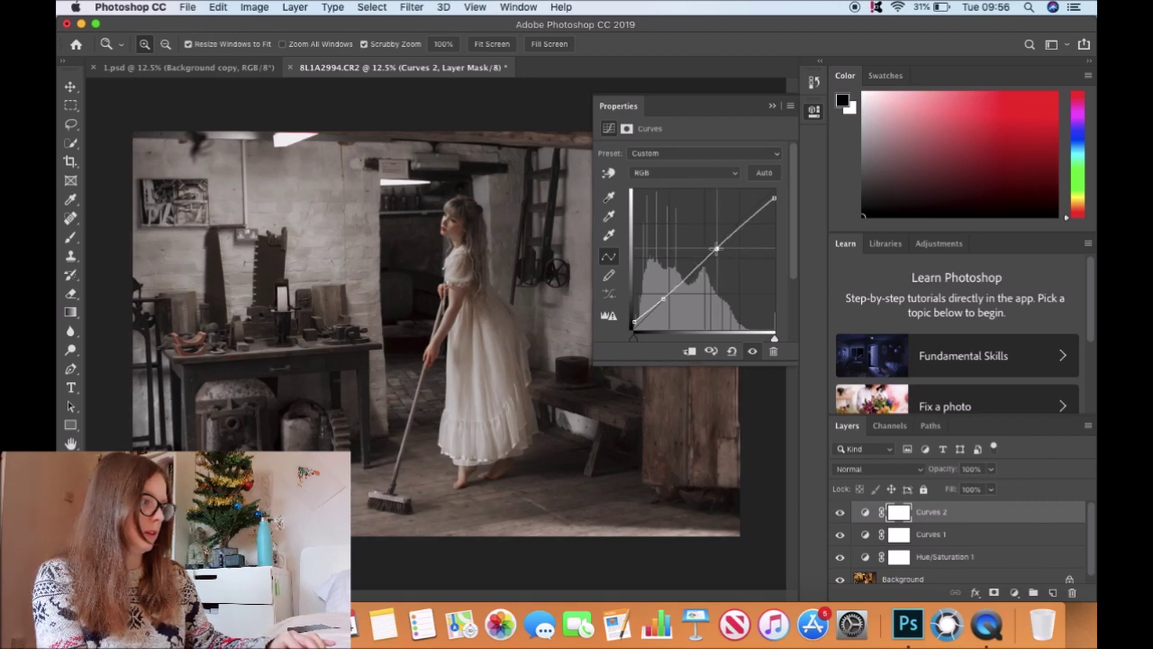
click(752, 216)
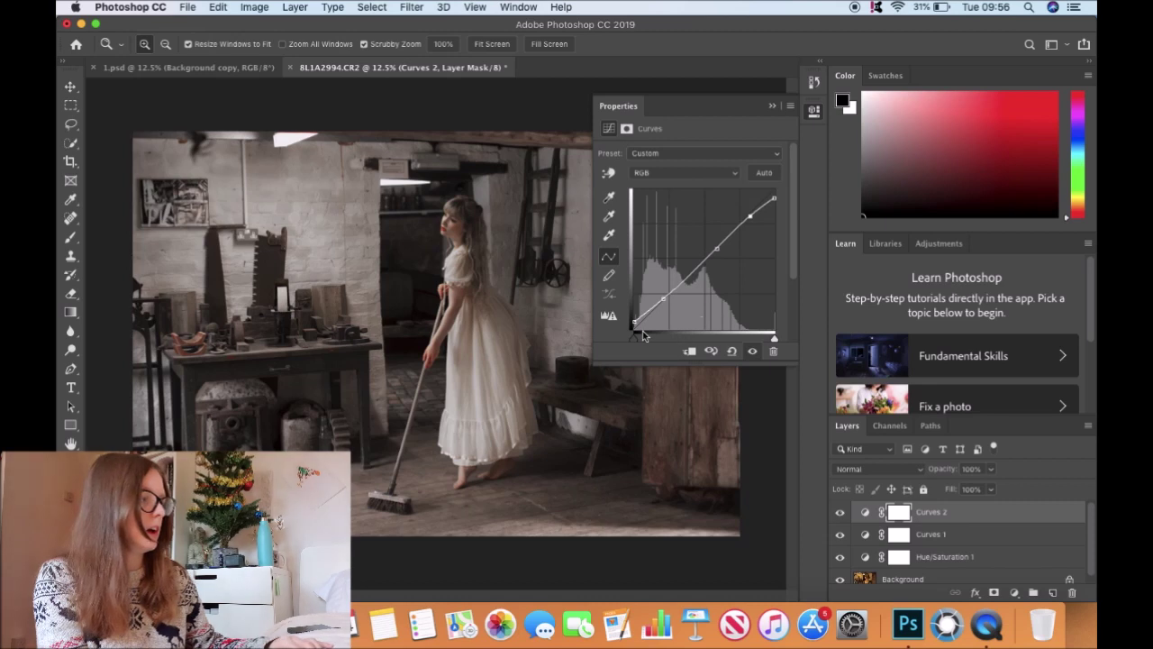
click(772, 108)
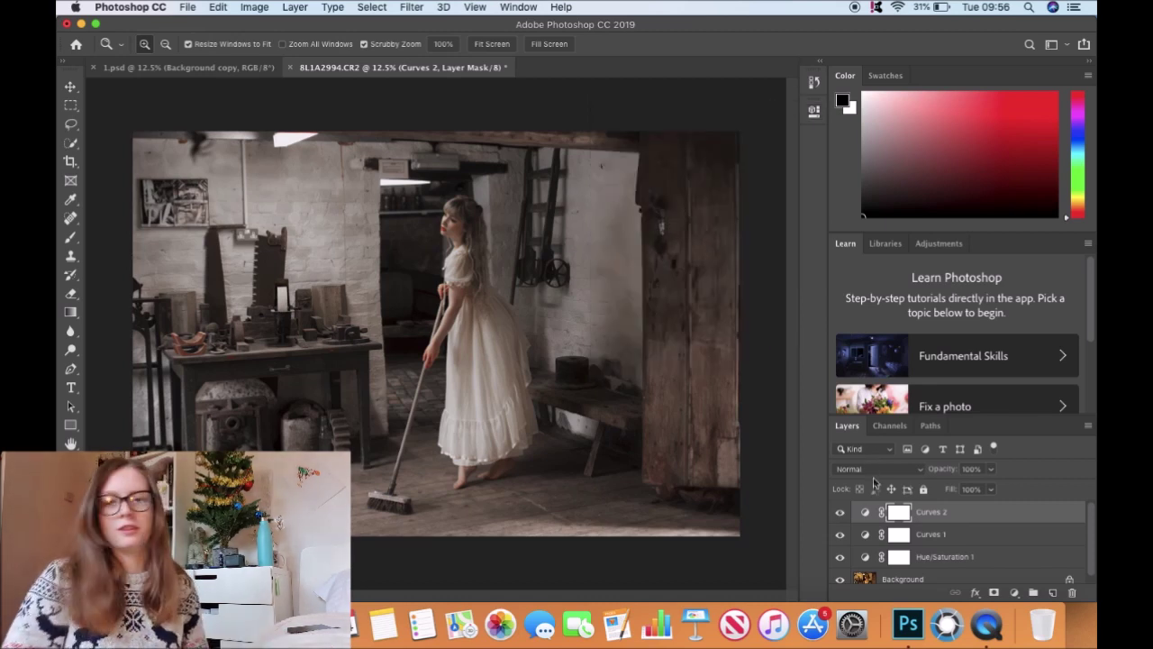
click(841, 512)
click(841, 511)
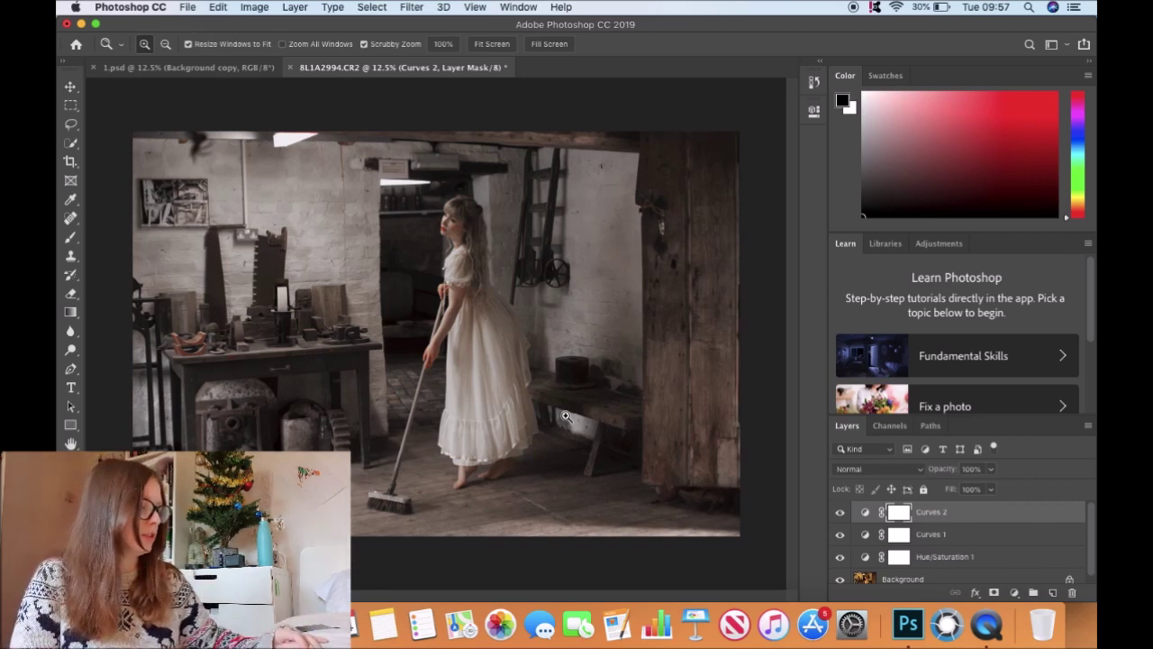
- Add a Selective Color layer with Reds set to Magenta +5, Yellow +15 and Black +6
click(1015, 592)
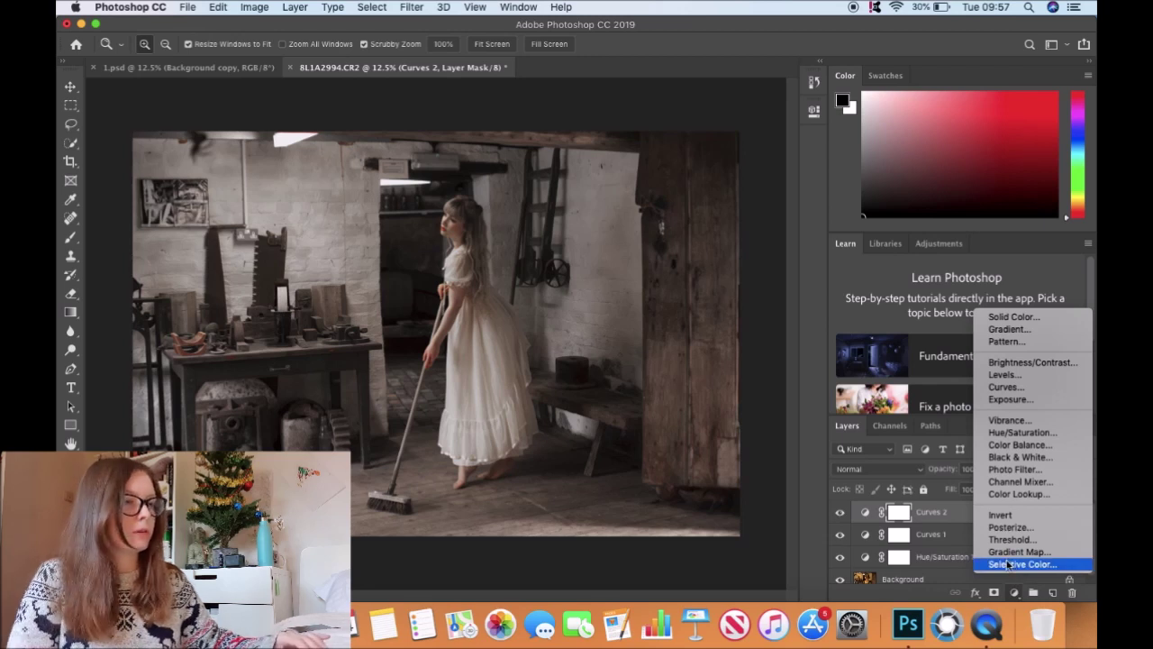
click(1007, 564)
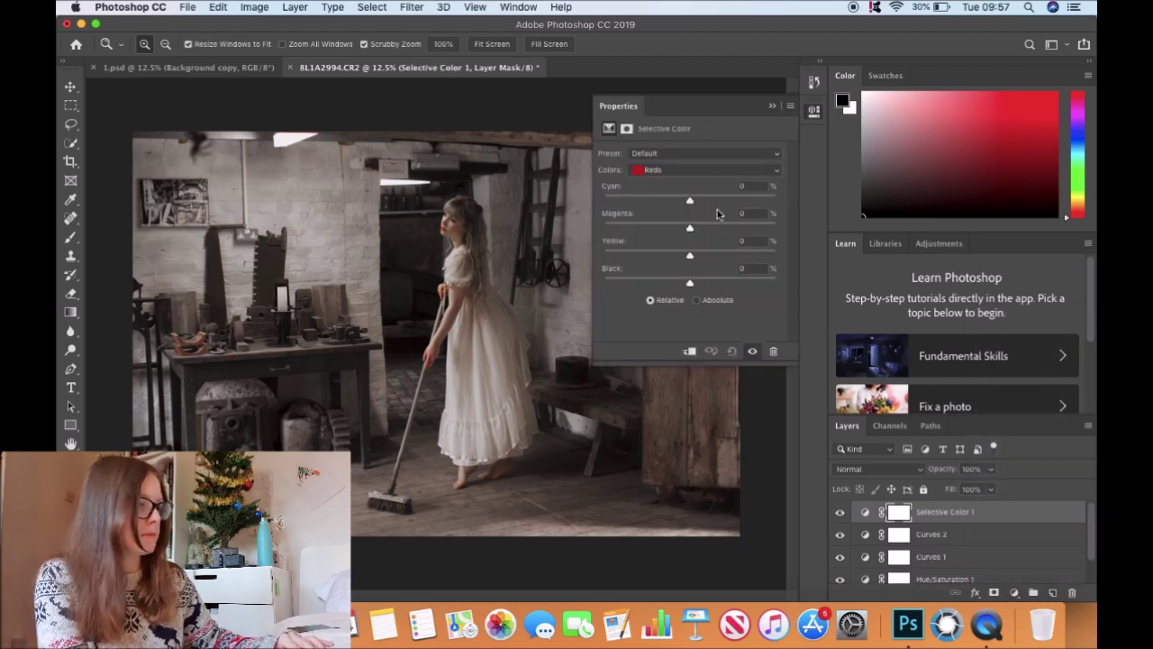
drag(690, 200, 694, 232)
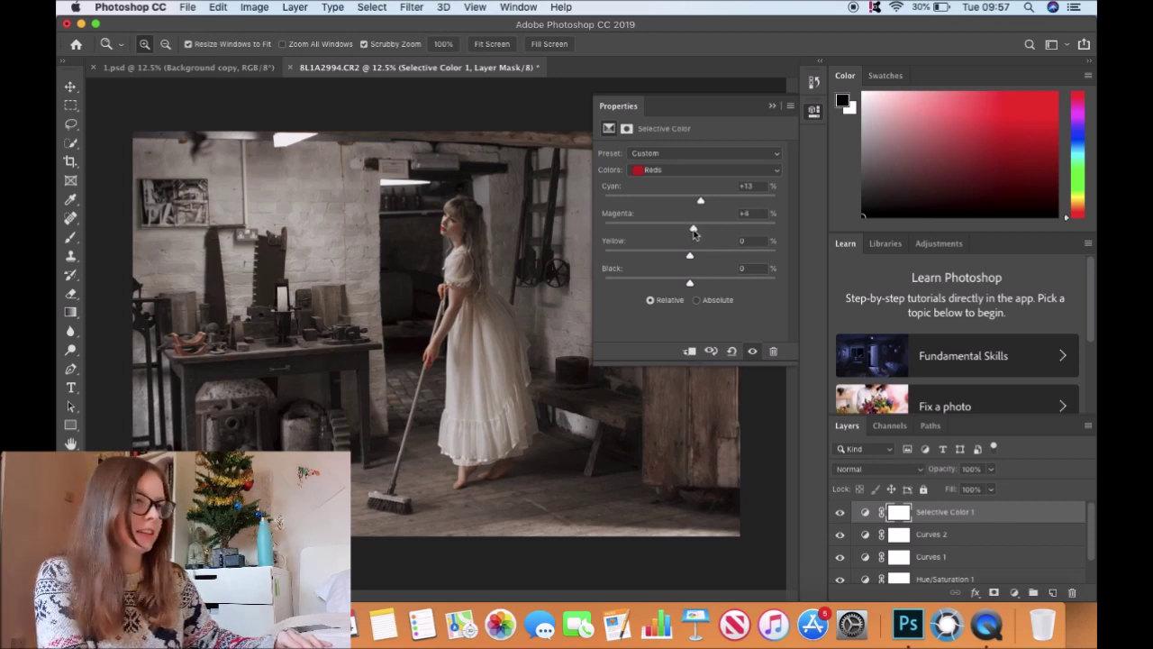
drag(693, 233, 695, 232)
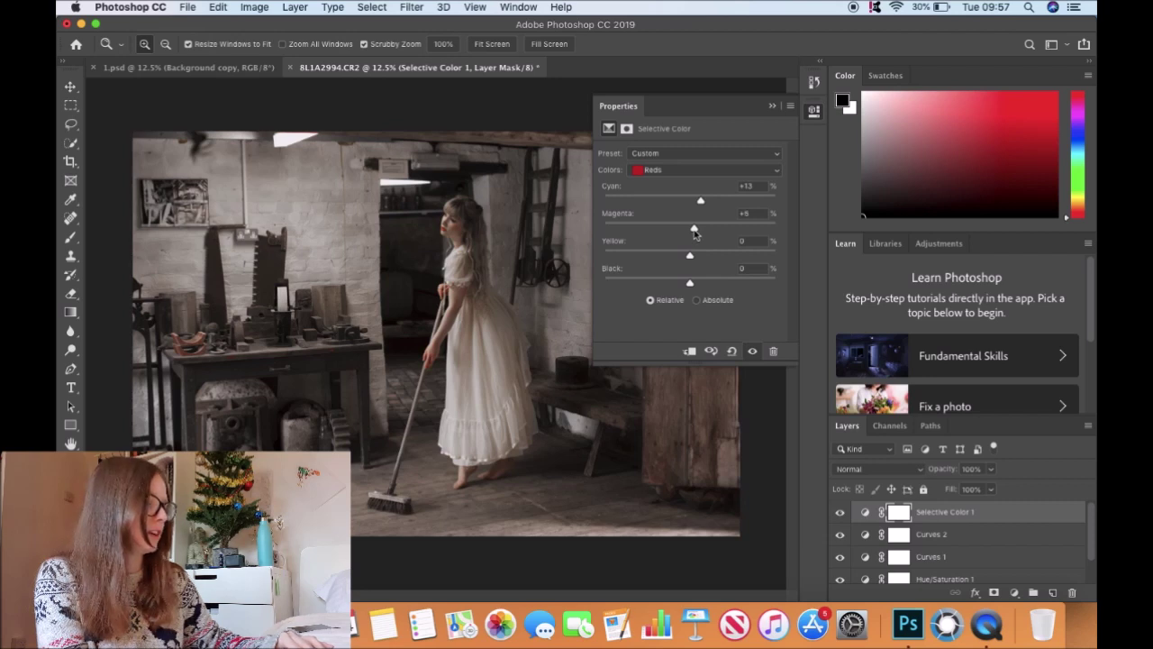
drag(690, 257, 704, 259)
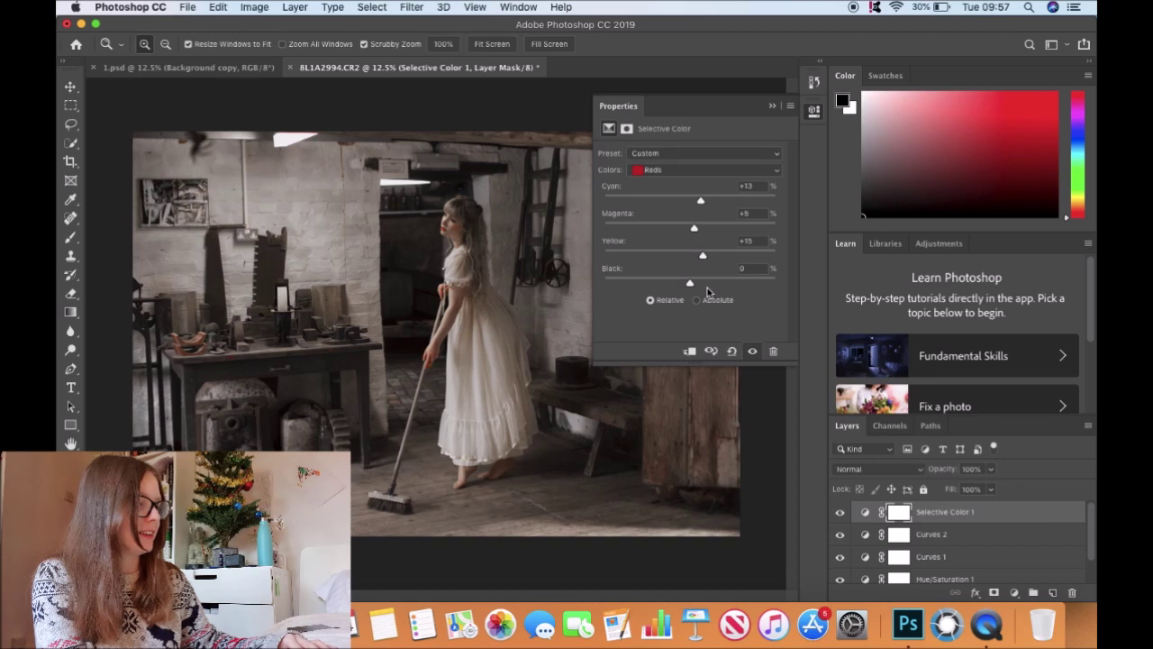
drag(692, 287, 694, 289)
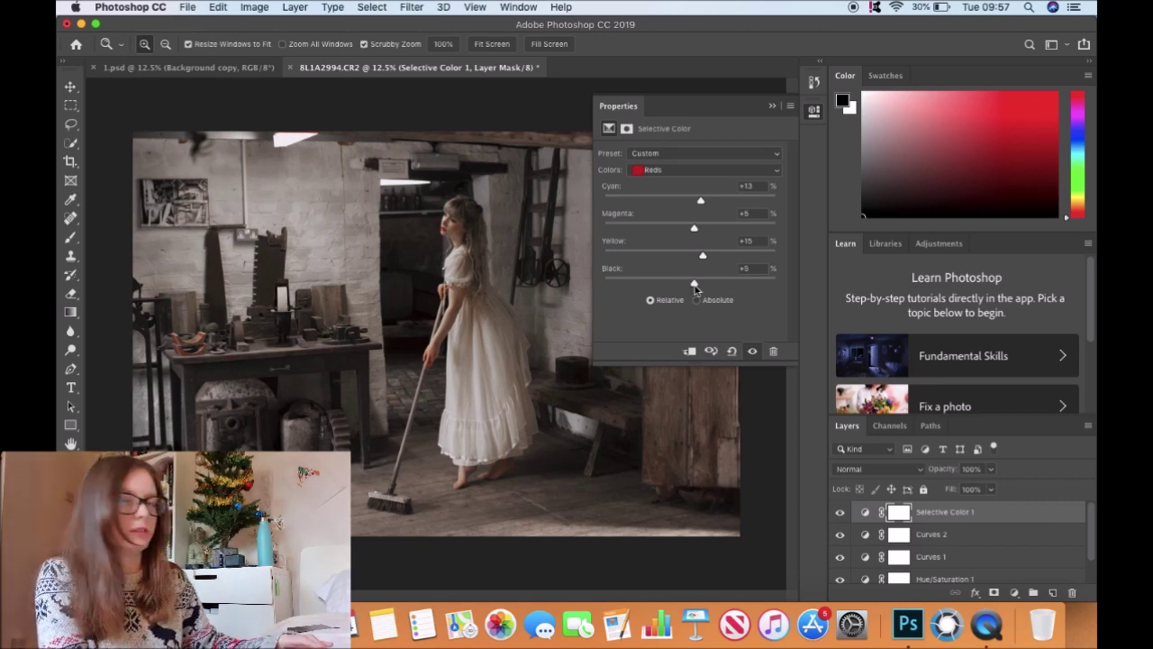
click(772, 106)
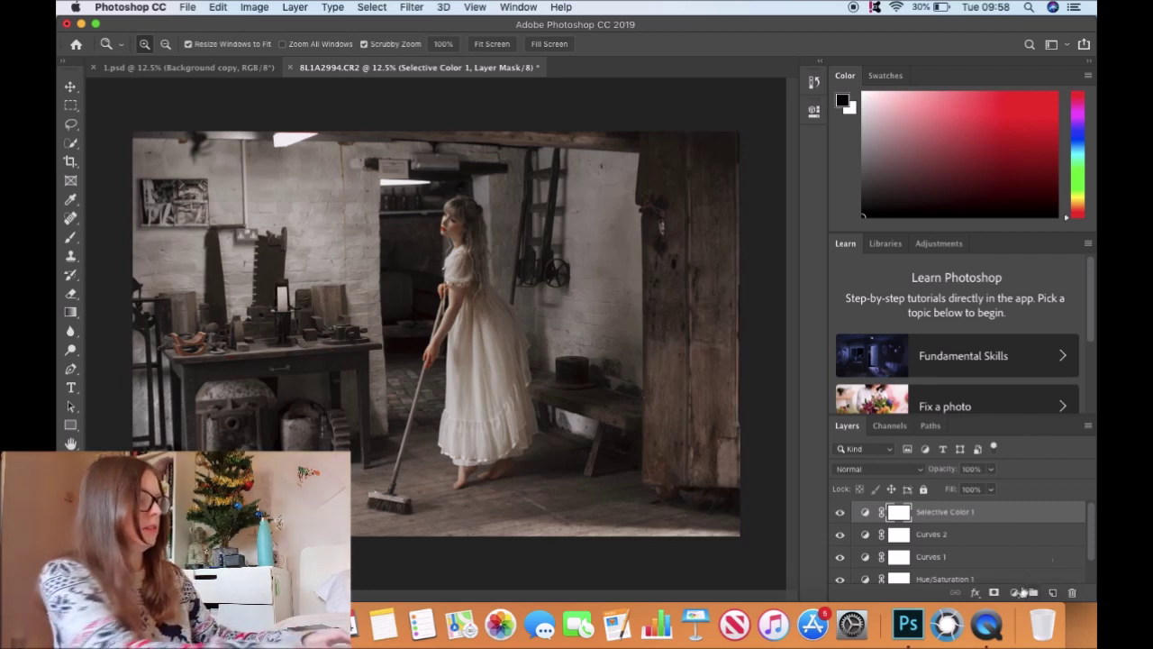
- Rename the Selective Color 1 layer to 'reds'
double_click(964, 512)
text(r)
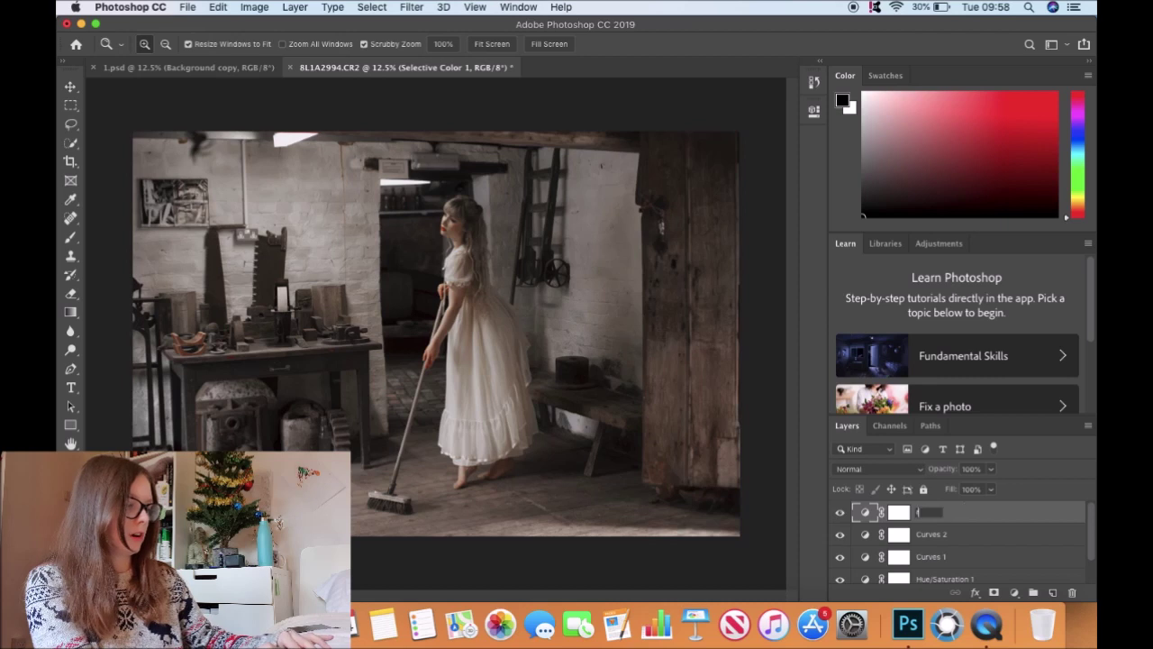
text(eds)
key(Return)
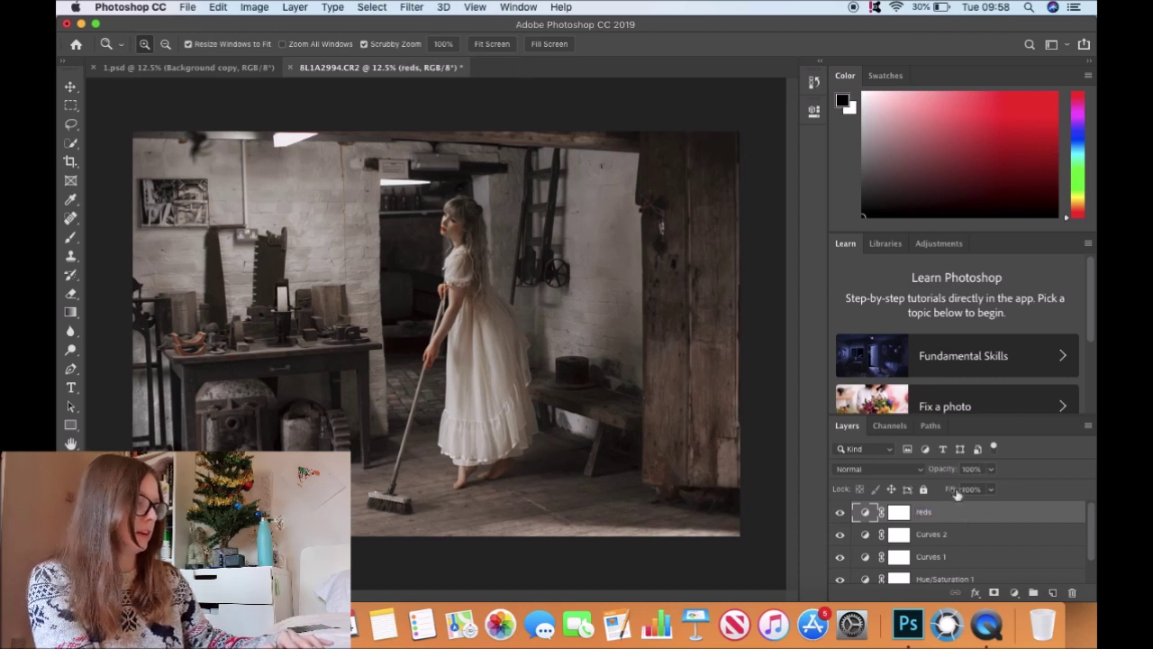
click(1013, 592)
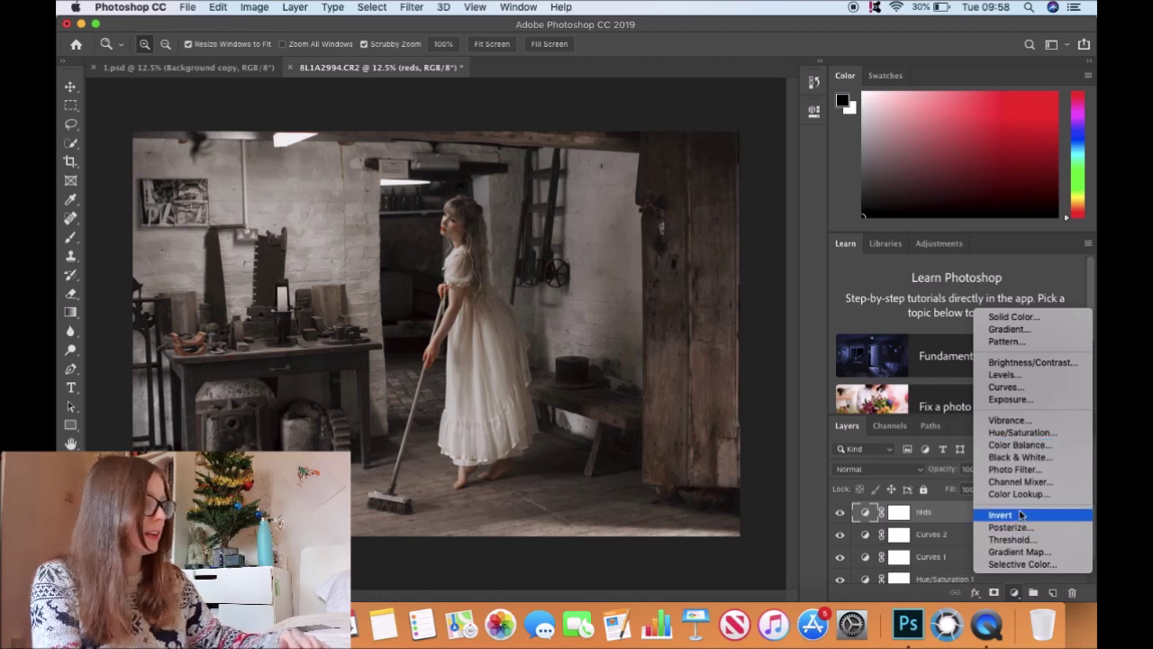
- Add another Selective Color layer and slightly nudge the Yellows' cyan and yellow sliders
click(1022, 563)
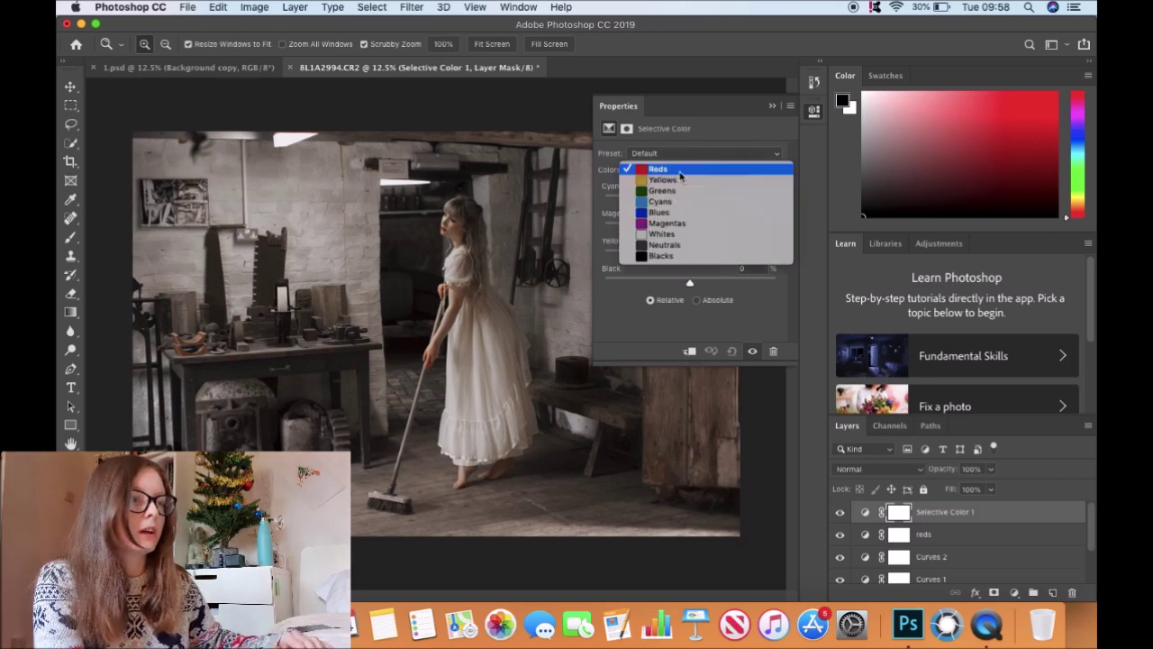
click(684, 170)
click(681, 181)
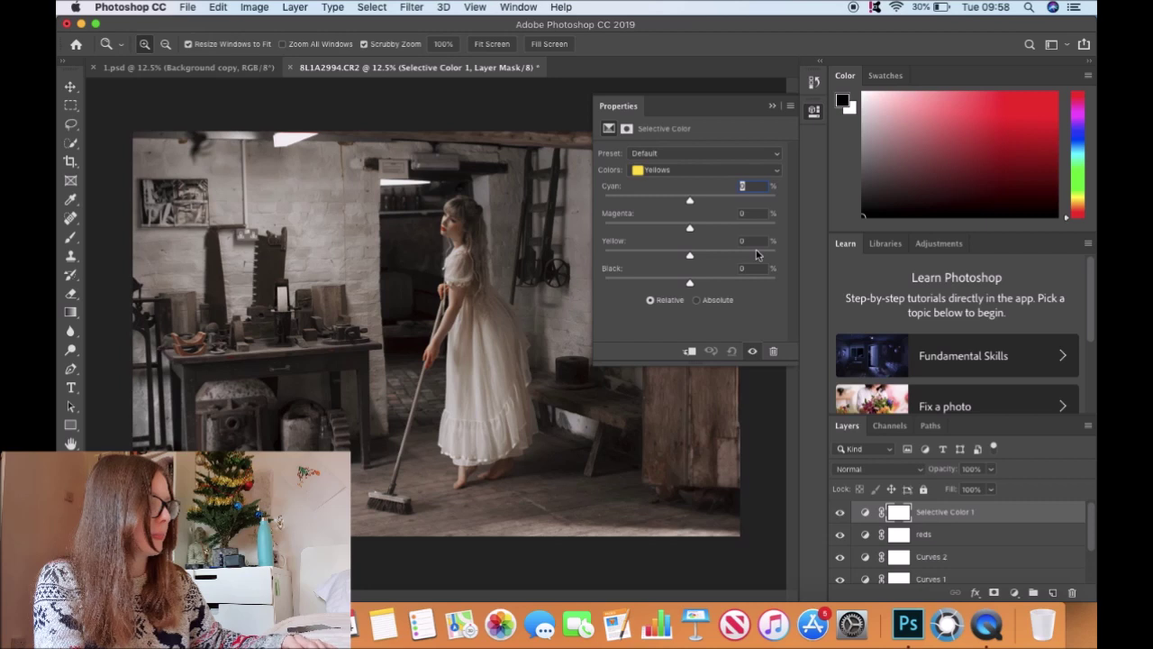
drag(690, 202, 692, 230)
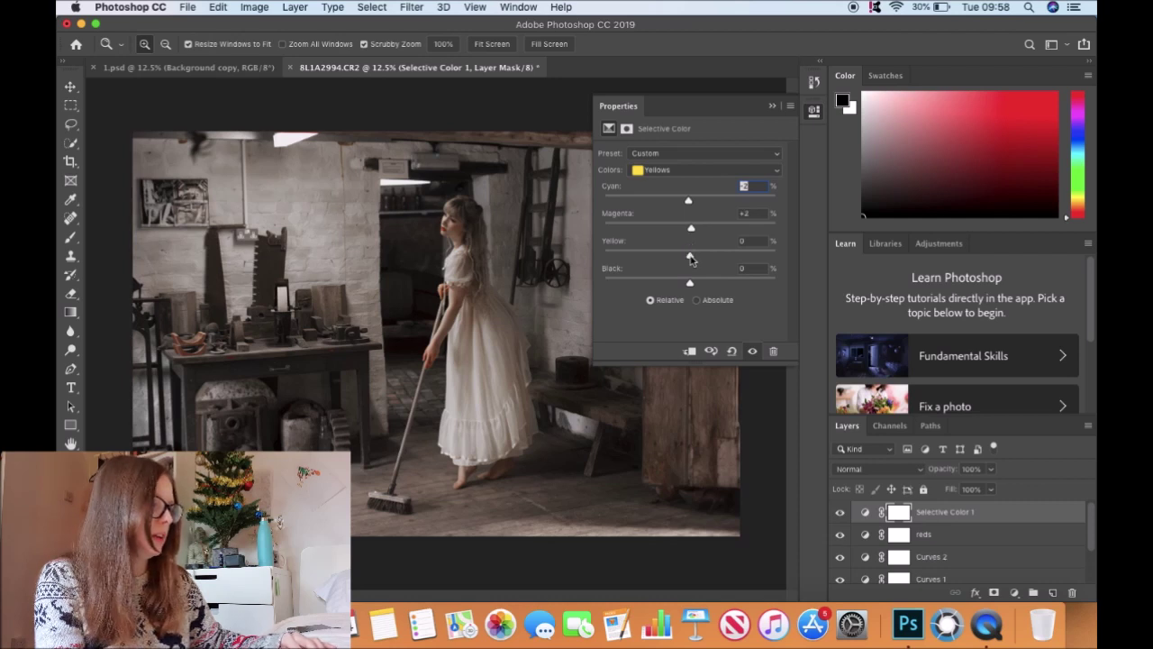
drag(692, 258, 690, 287)
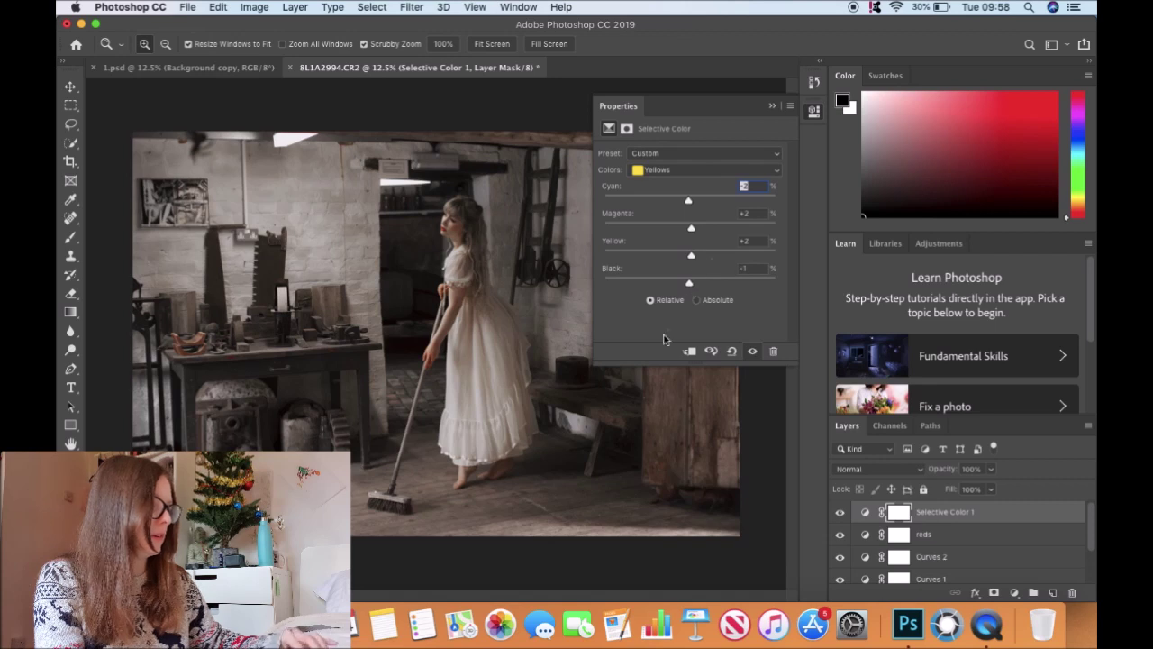
click(773, 106)
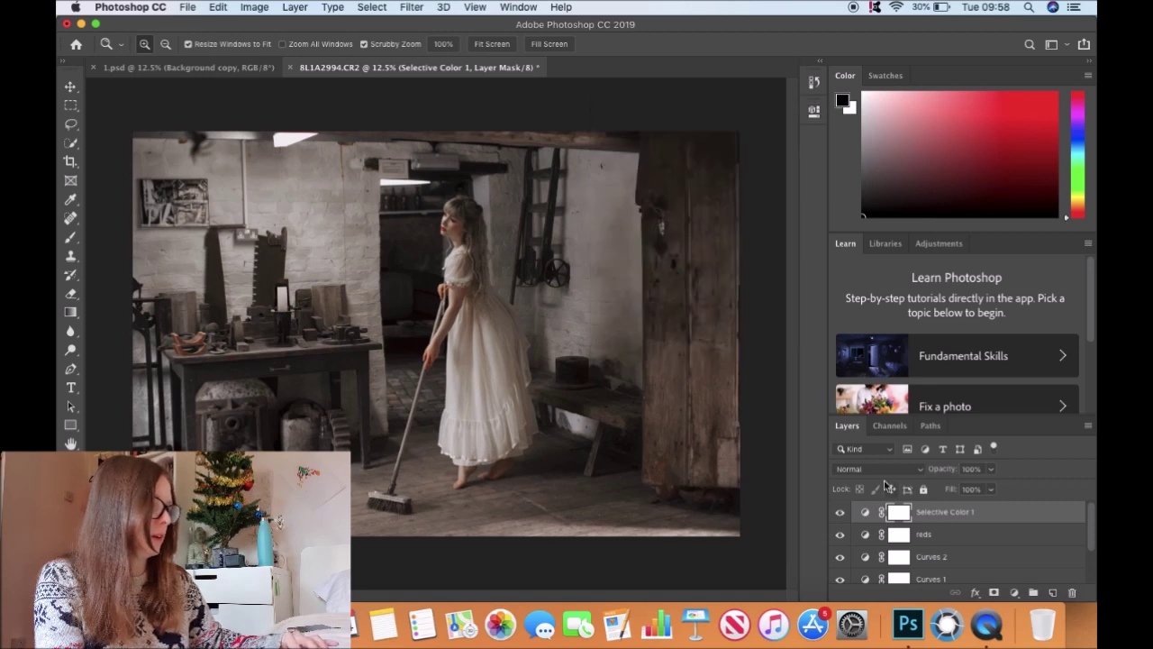
- Compare the new adjustment on and off, then rename the layer 'reds'
click(839, 511)
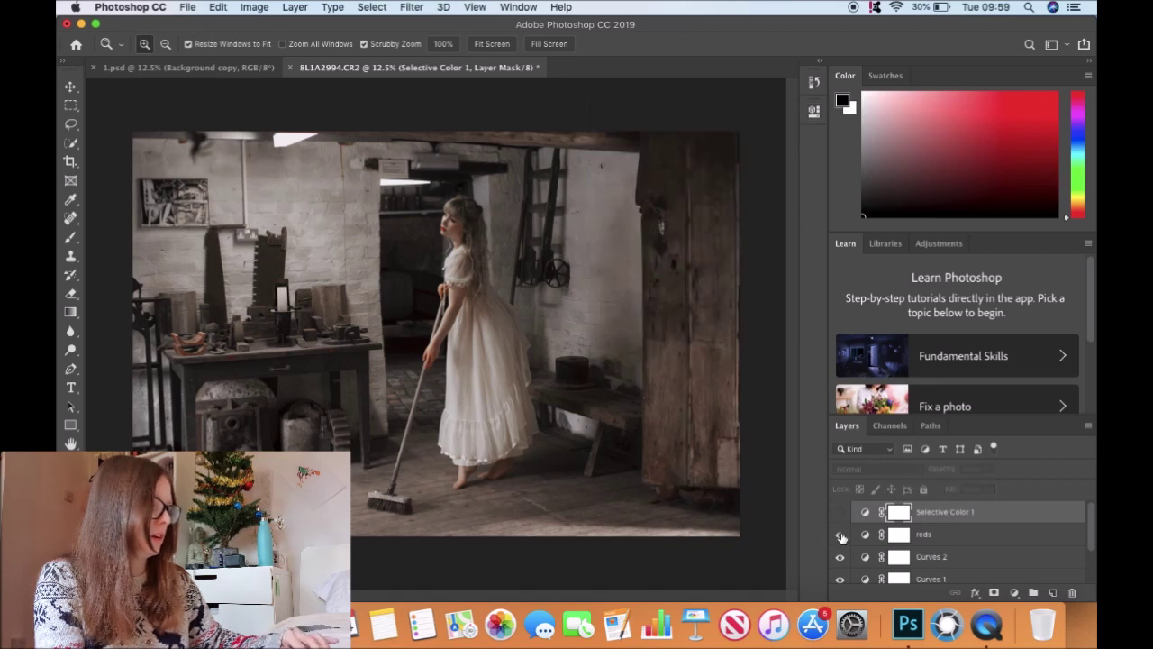
click(840, 510)
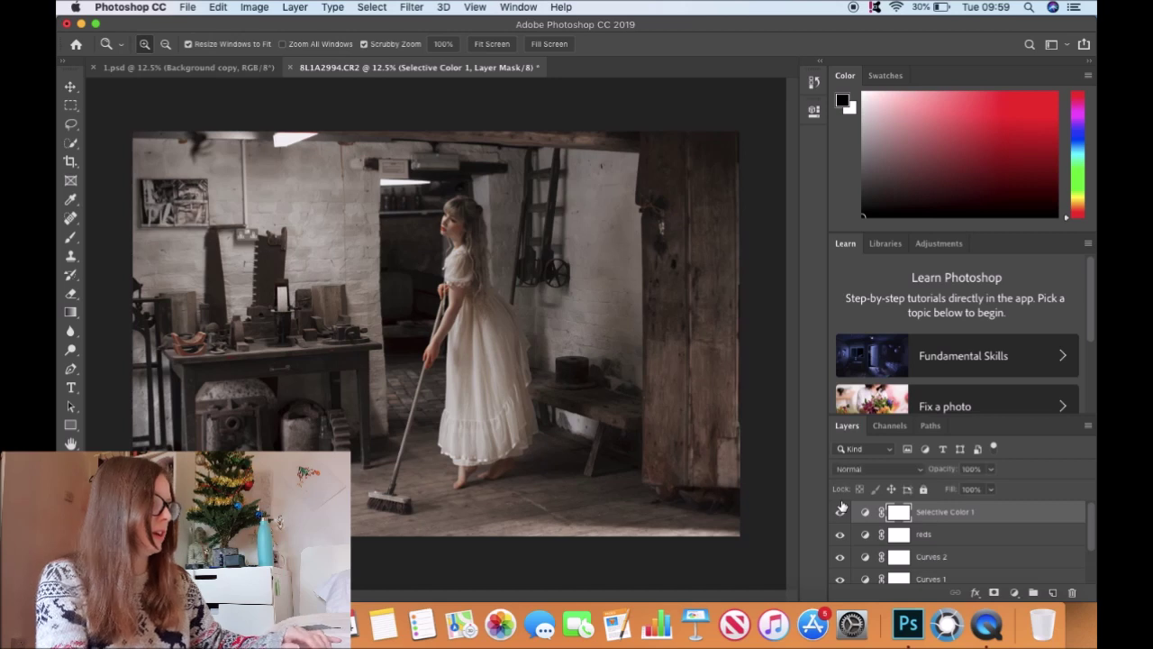
double_click(932, 511)
text(reds)
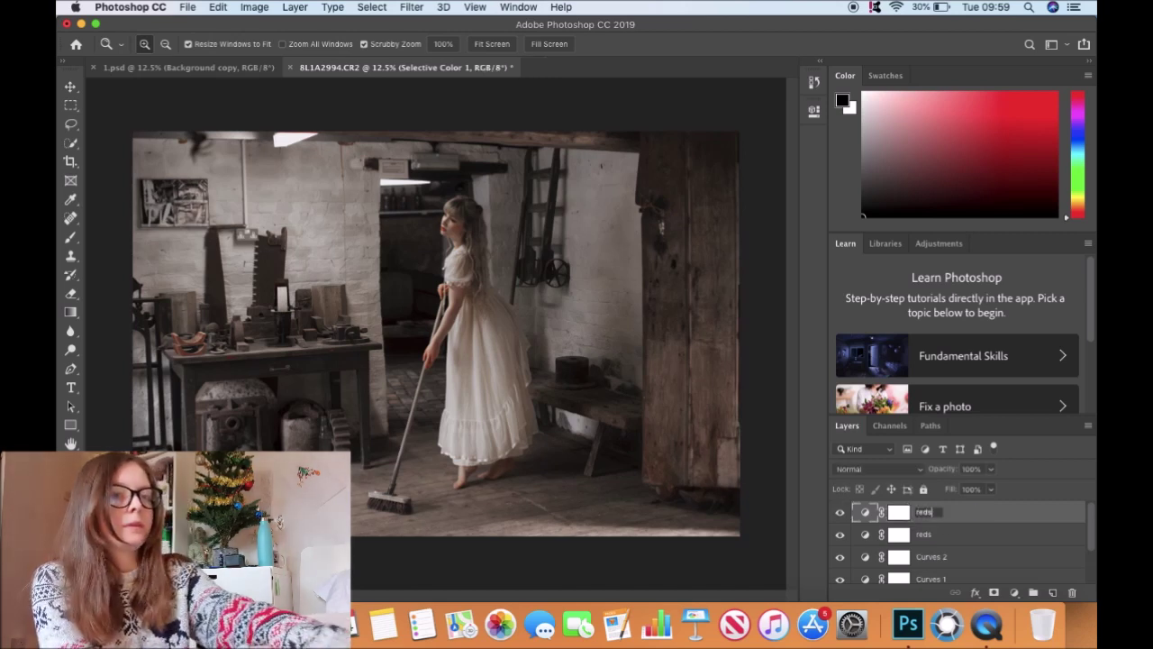
key(Return)
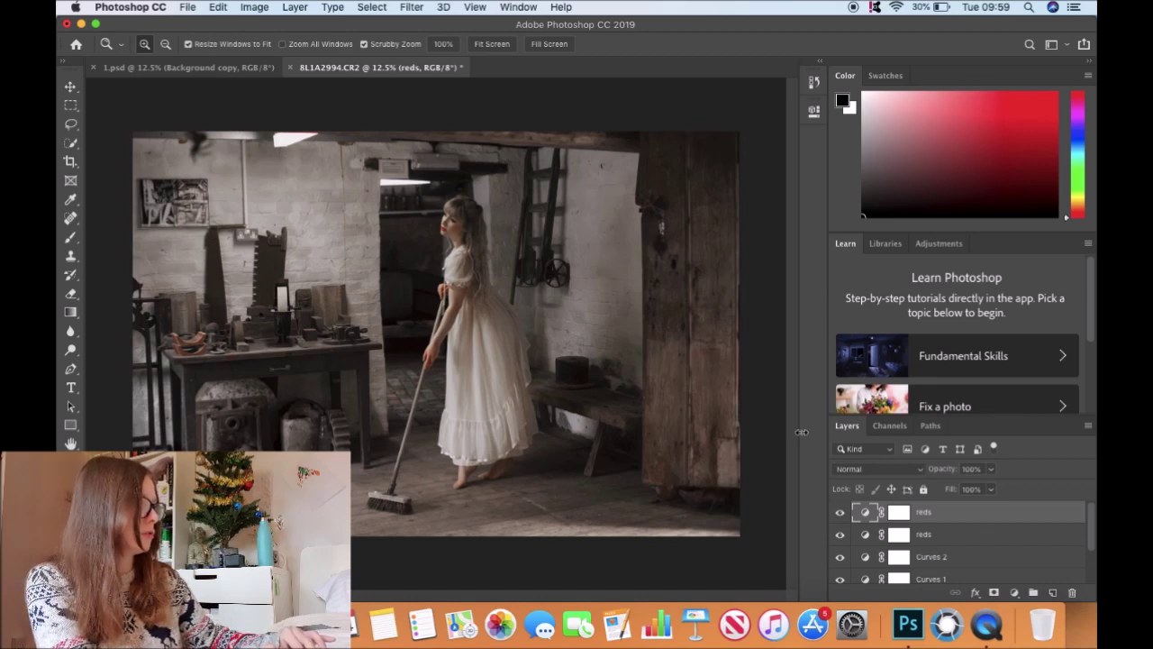
- Add a Selective Color layer targeting the Neutrals colour range
click(1014, 592)
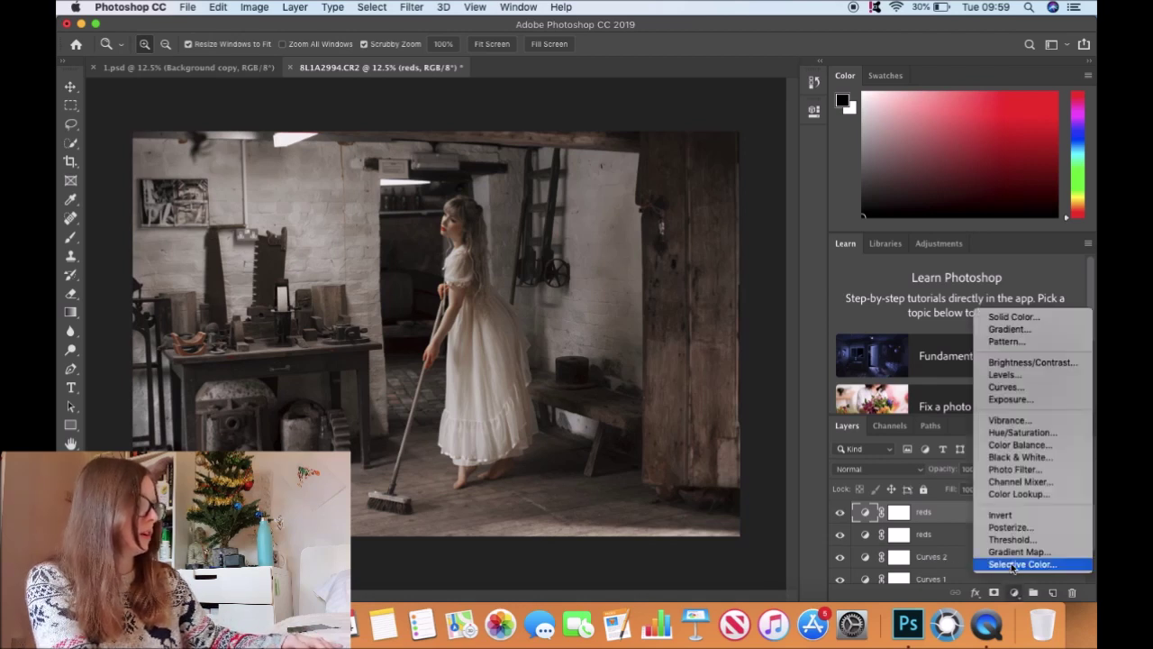
click(1012, 565)
click(700, 170)
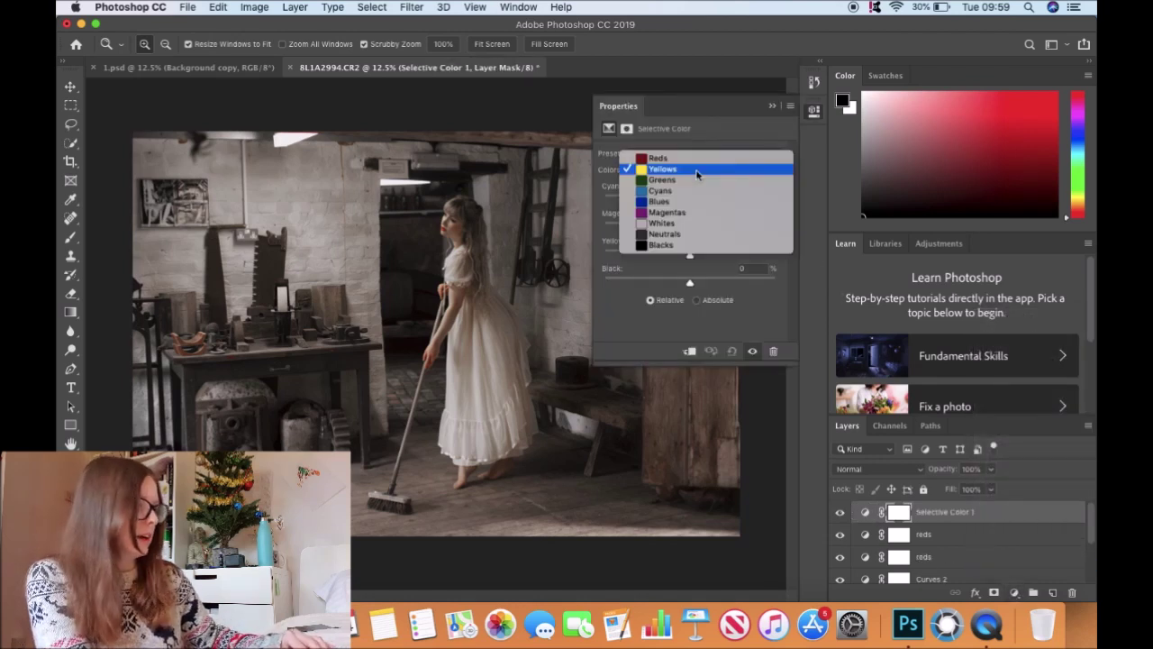
click(688, 236)
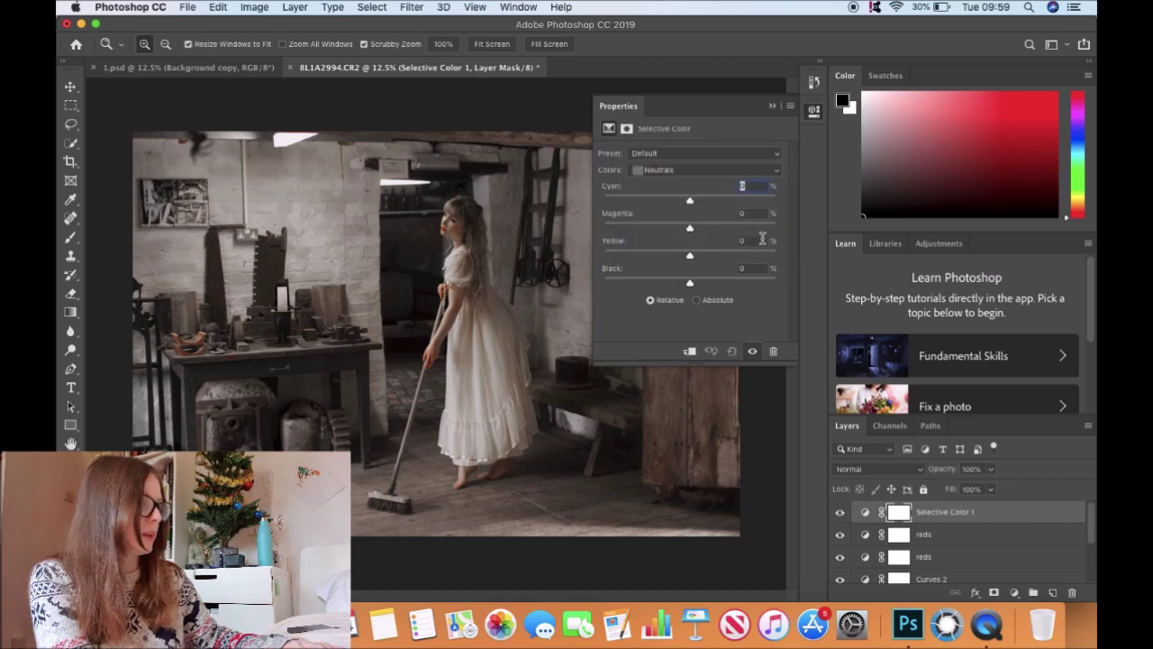
click(688, 171)
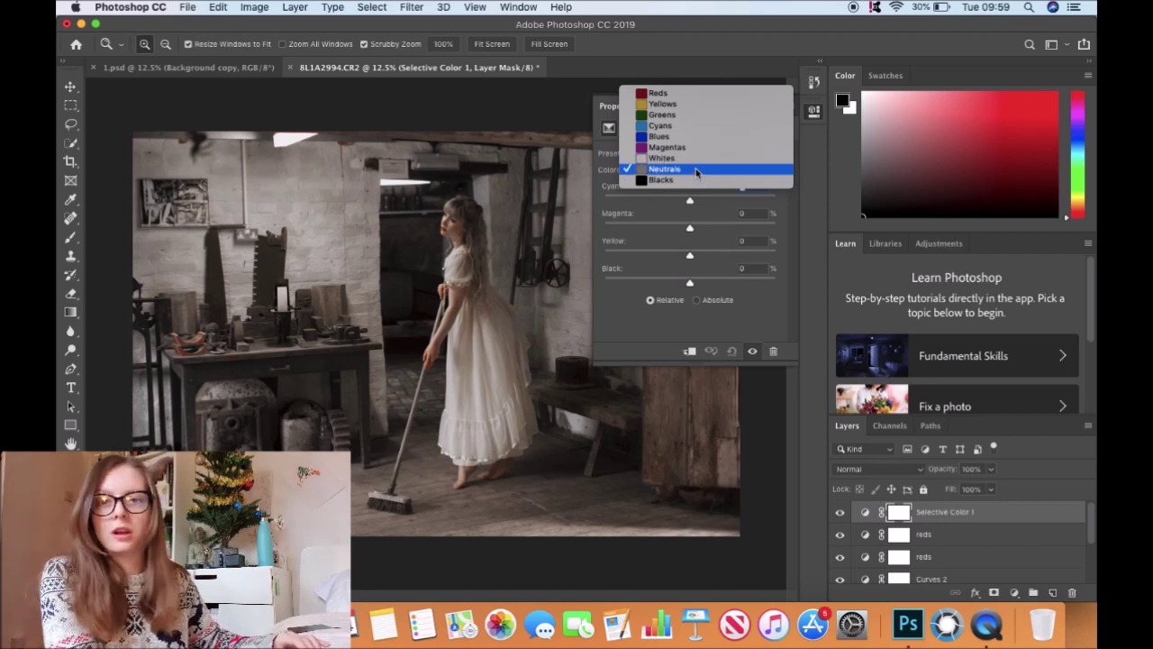
click(694, 168)
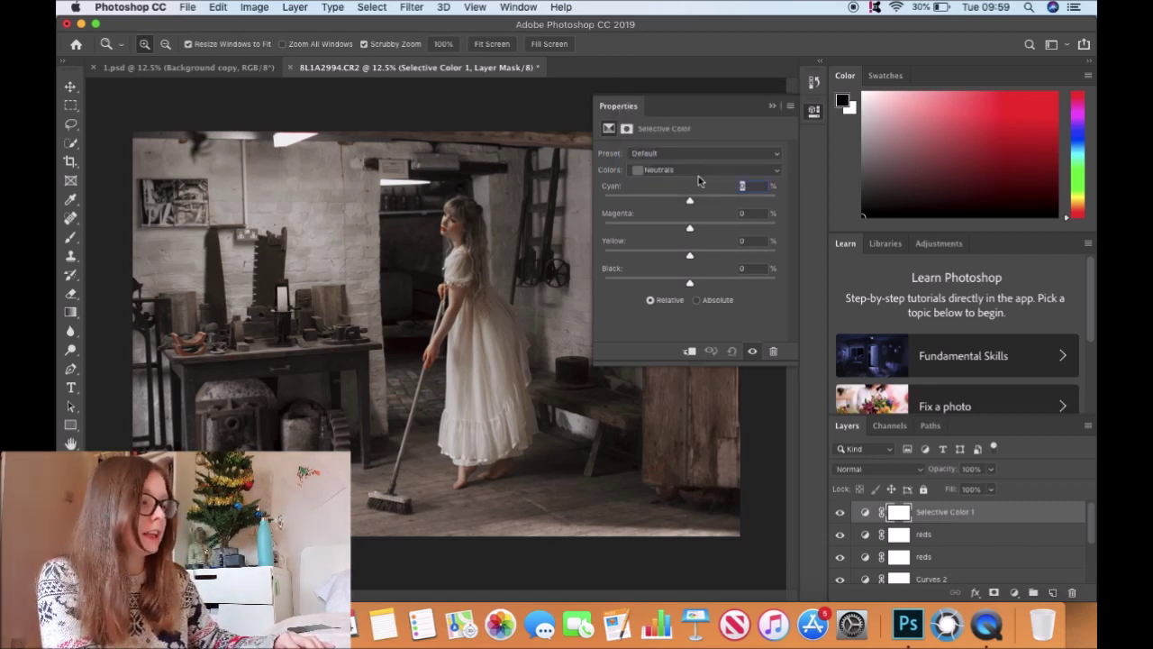
- Adjust the Neutrals sliders, settling on Magenta +2 and Black +2
mouse_move(690, 200)
mouse_down()
mouse_move(783, 210)
mouse_move(687, 209)
mouse_up()
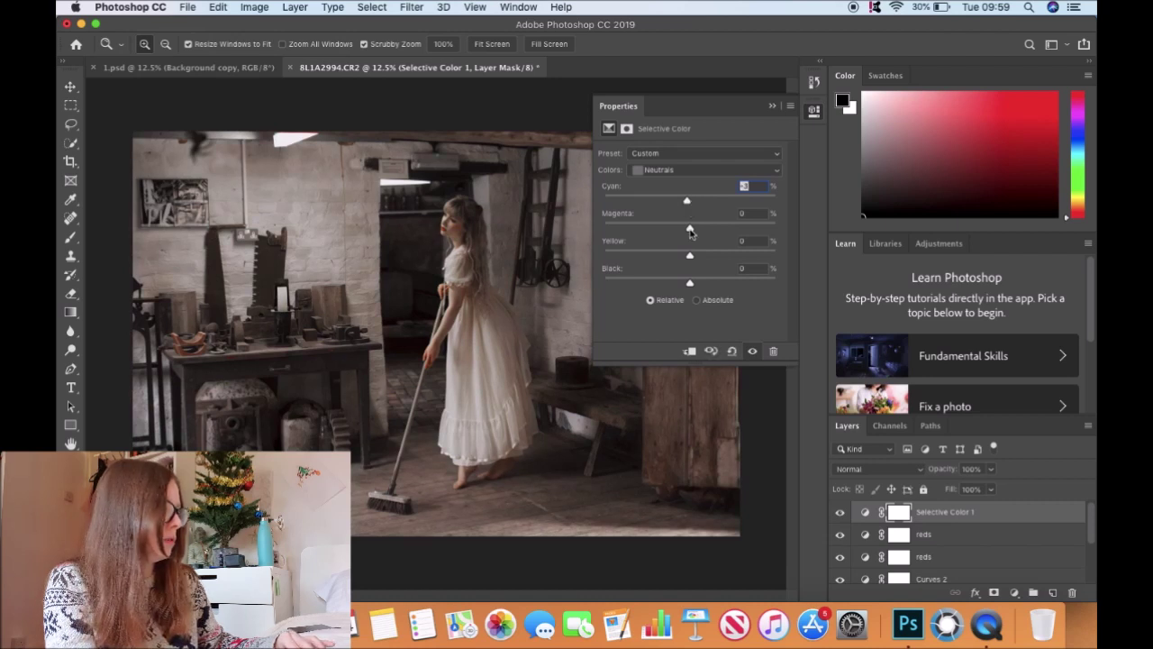
drag(690, 230, 690, 232)
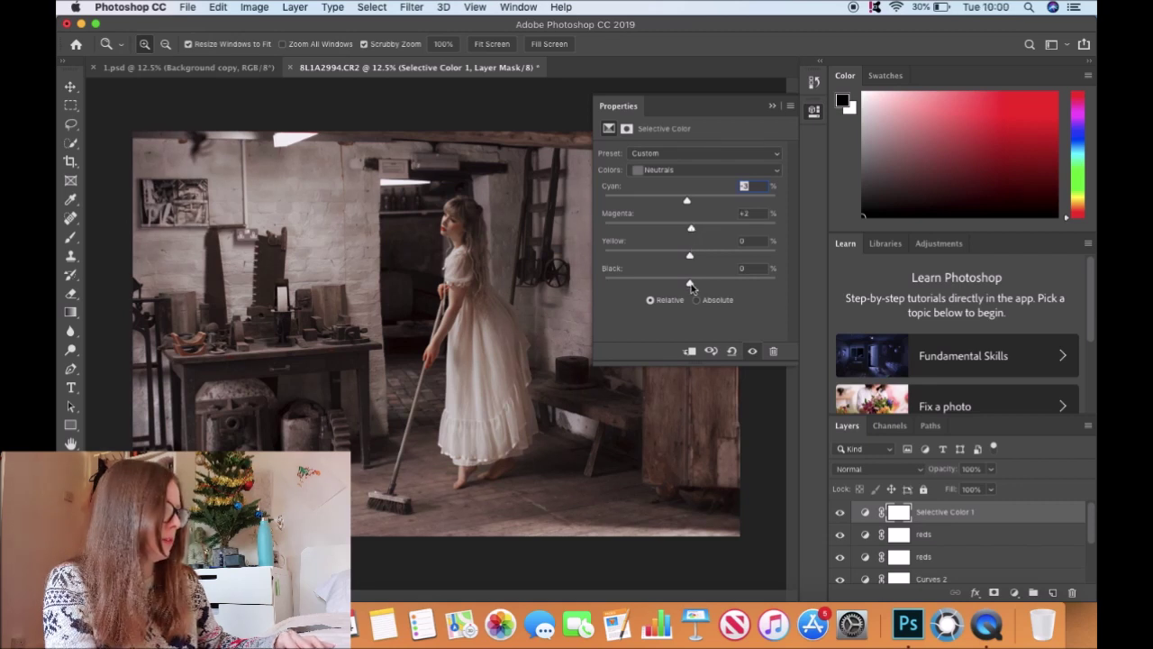
drag(690, 285, 691, 284)
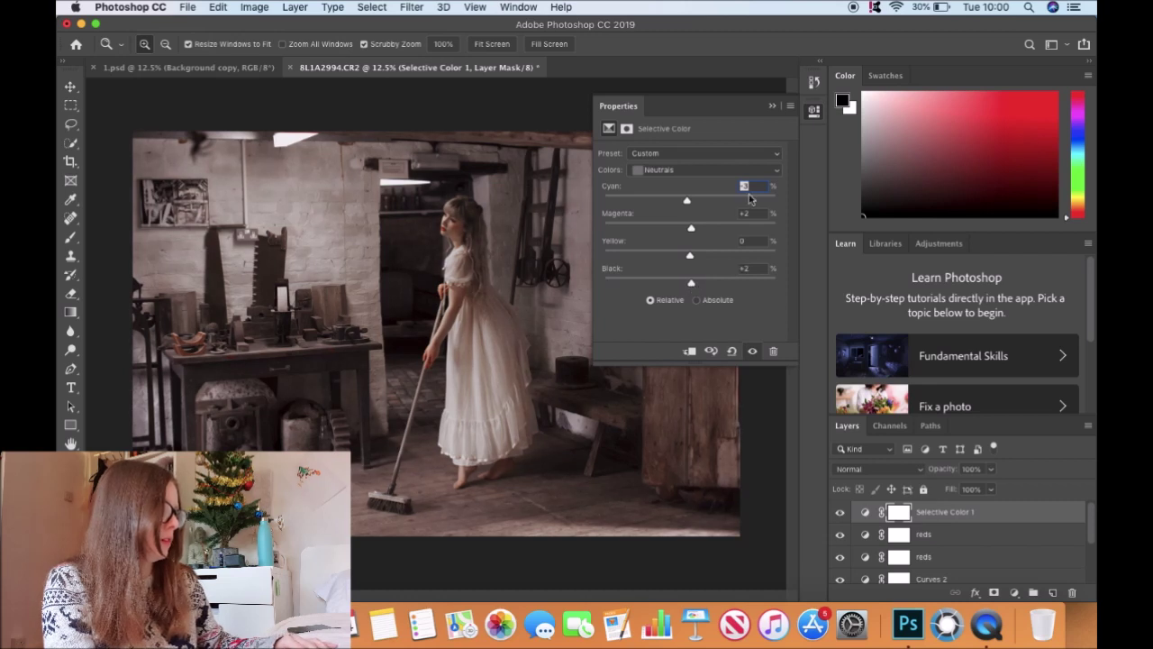
click(771, 107)
- Rename the new Selective Color layer to 'neutrals'
double_click(946, 512)
text(n)
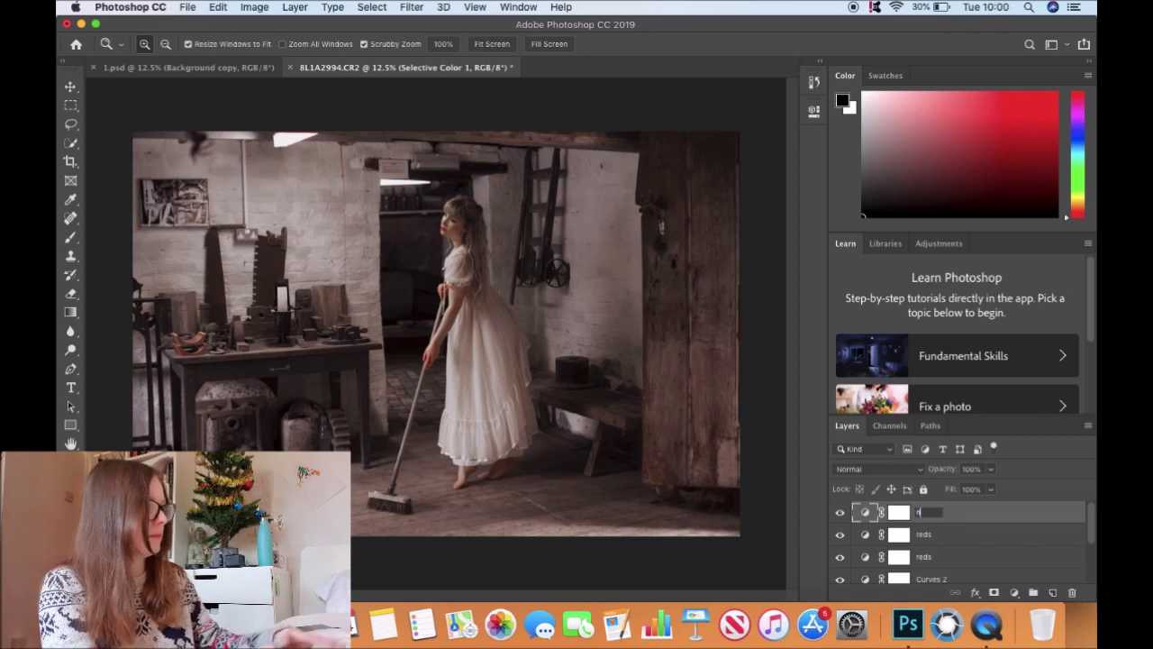
text(eutrals)
key(Return)
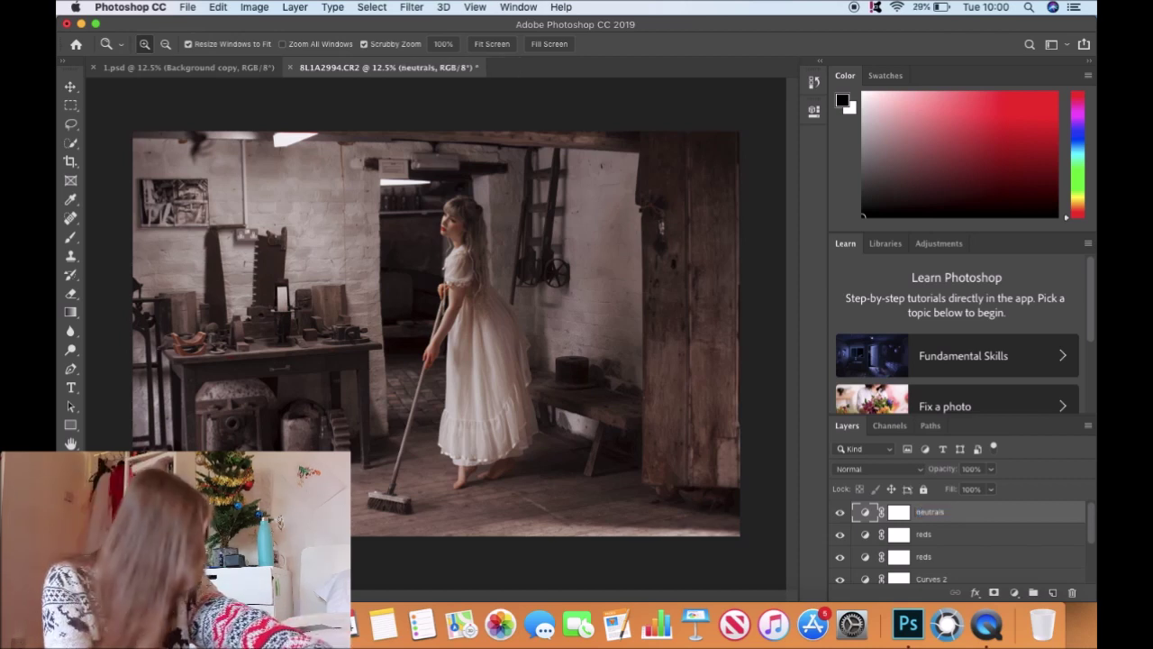
click(1014, 592)
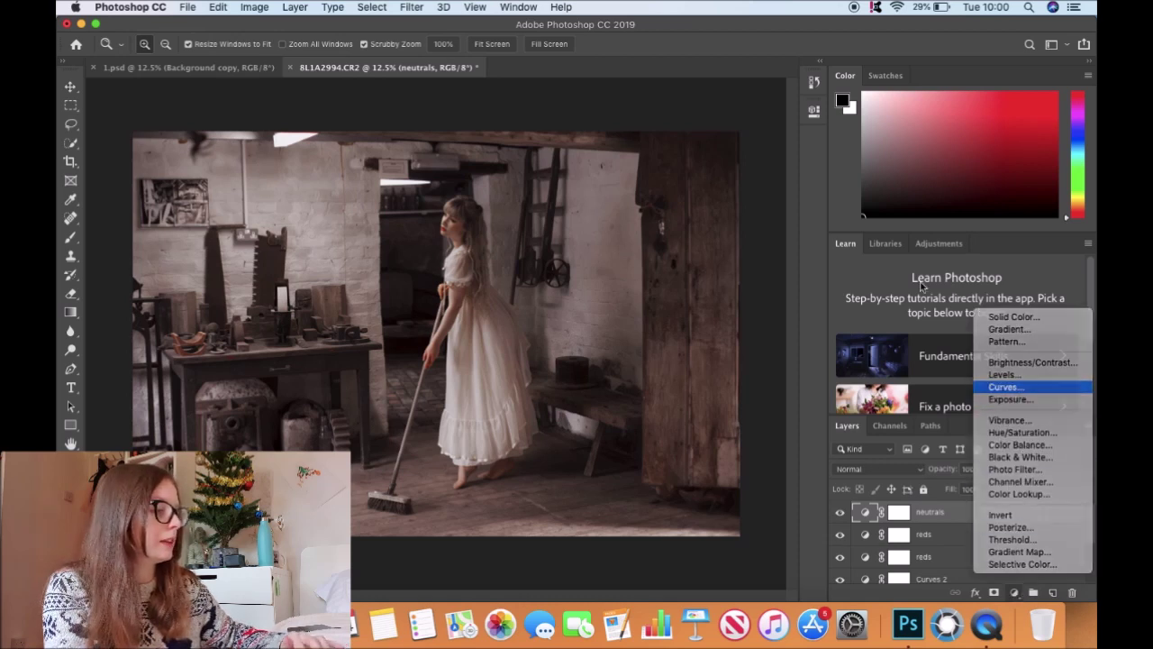
- Add Curves 3 and experiment with the Blue channel curve, tinting blue then yellow
key(Return)
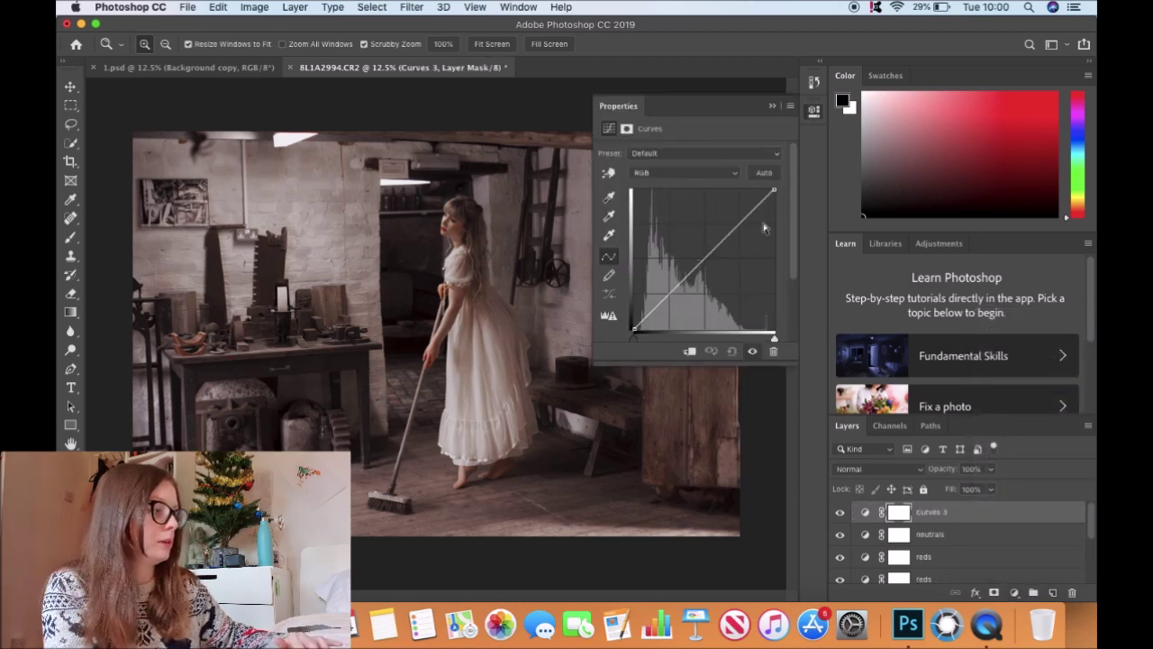
click(647, 173)
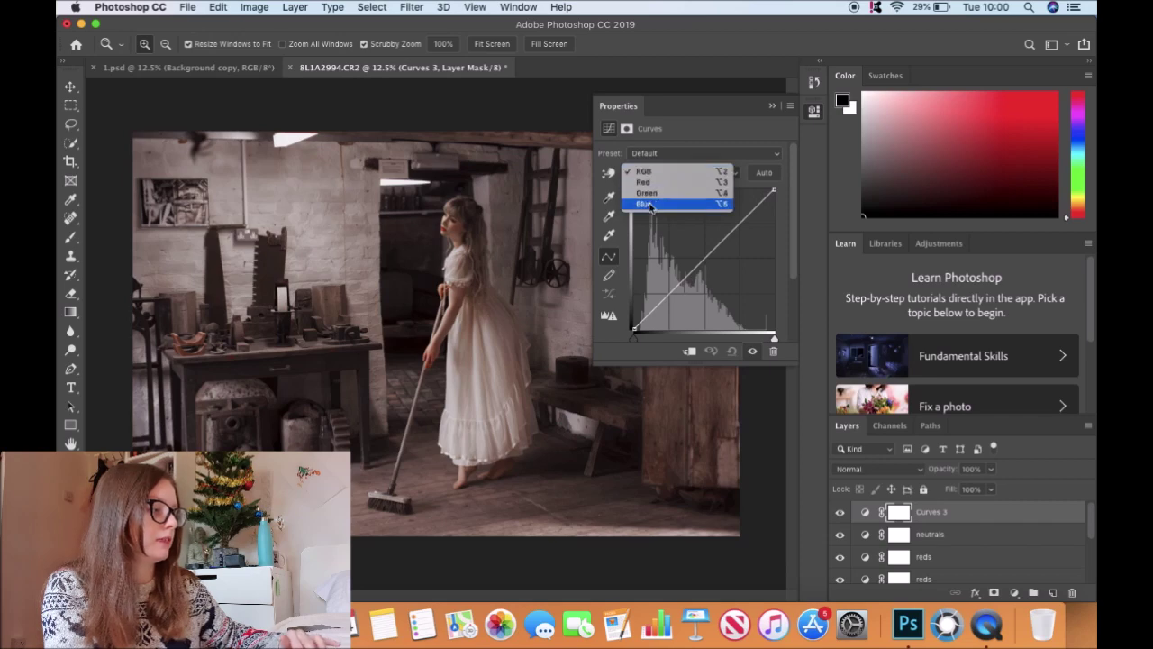
click(648, 205)
drag(673, 290, 662, 251)
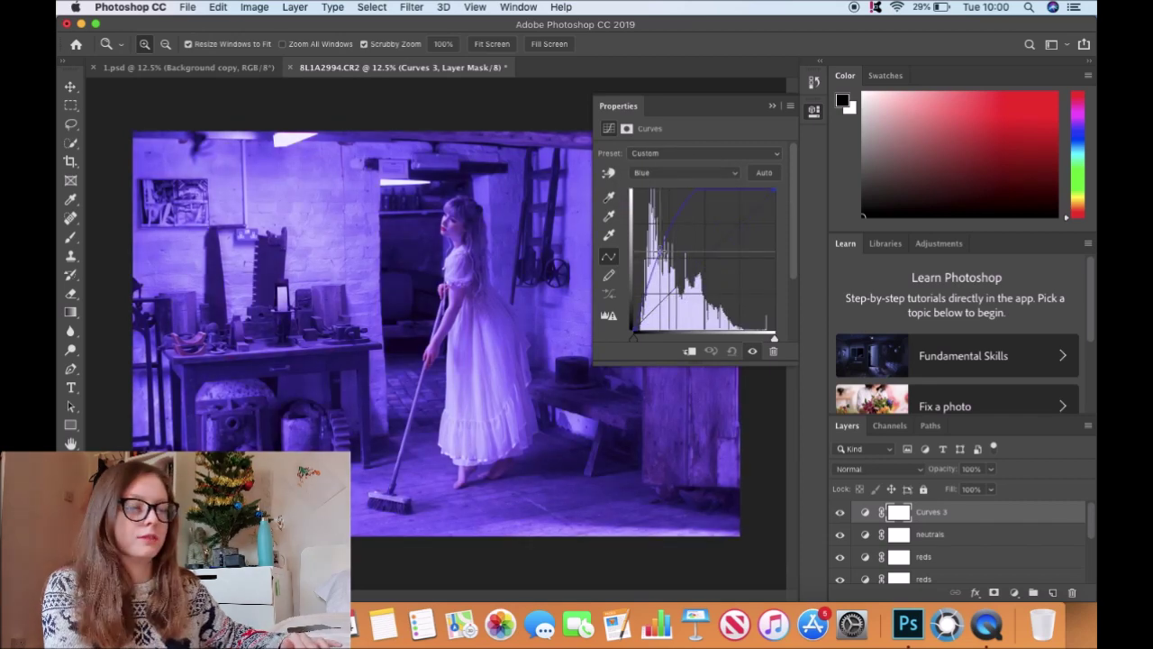
drag(662, 251, 605, 347)
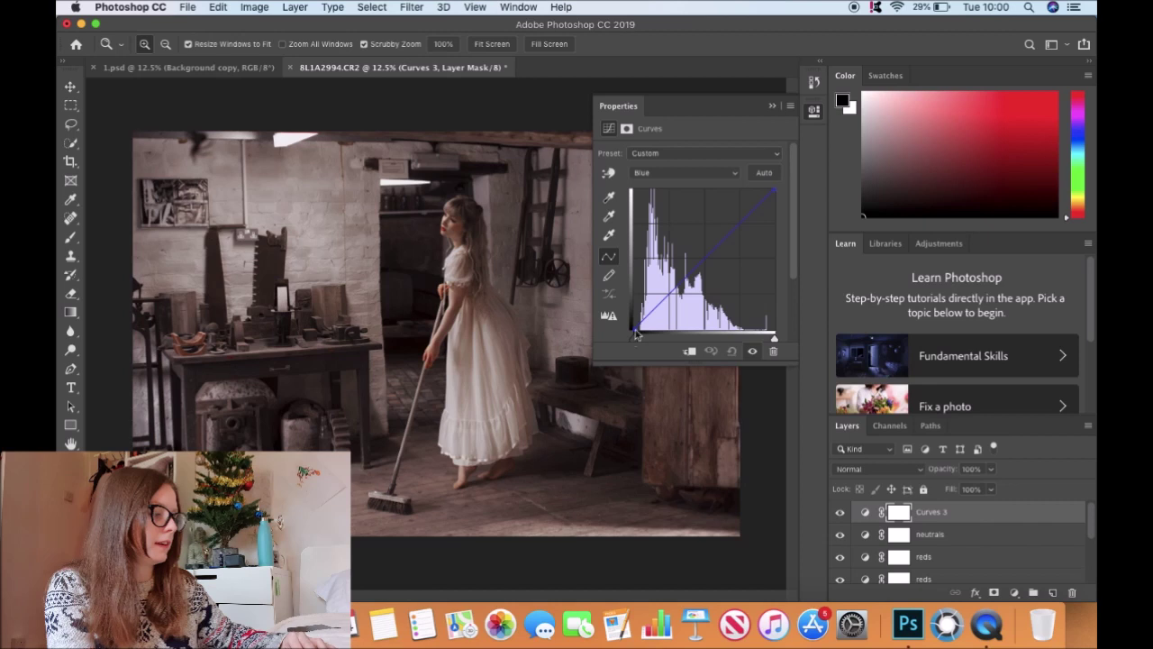
- Refine the blue curve's black point, midpoint and top end slightly, then compare Curves 3 on and off
drag(632, 328, 636, 330)
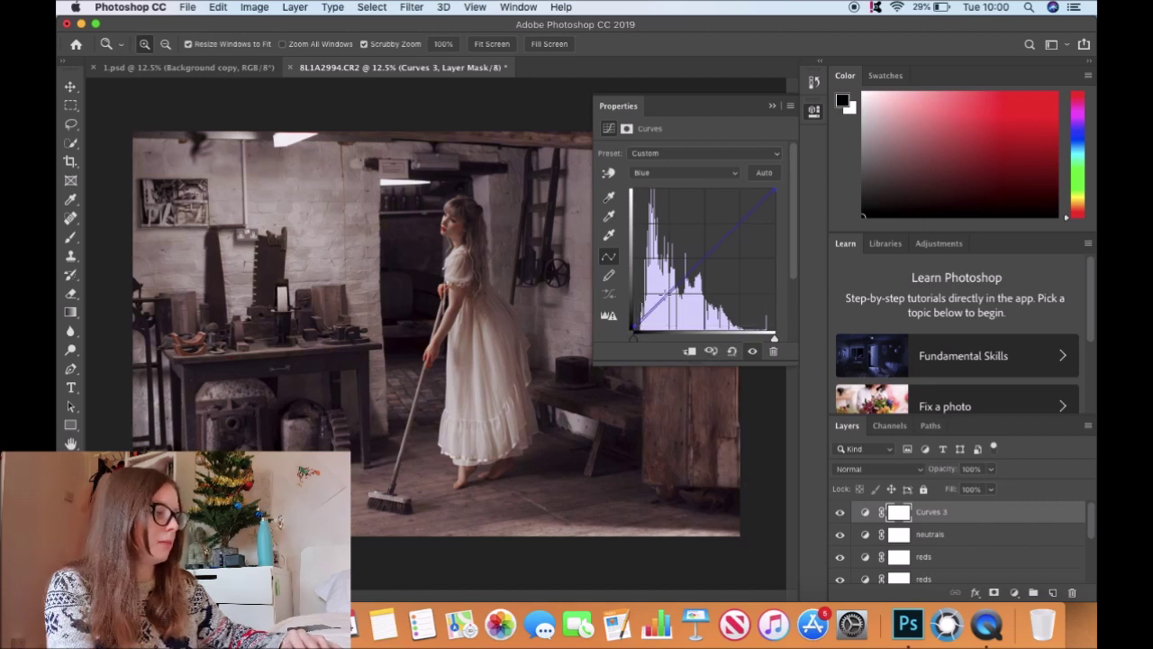
drag(667, 291, 662, 299)
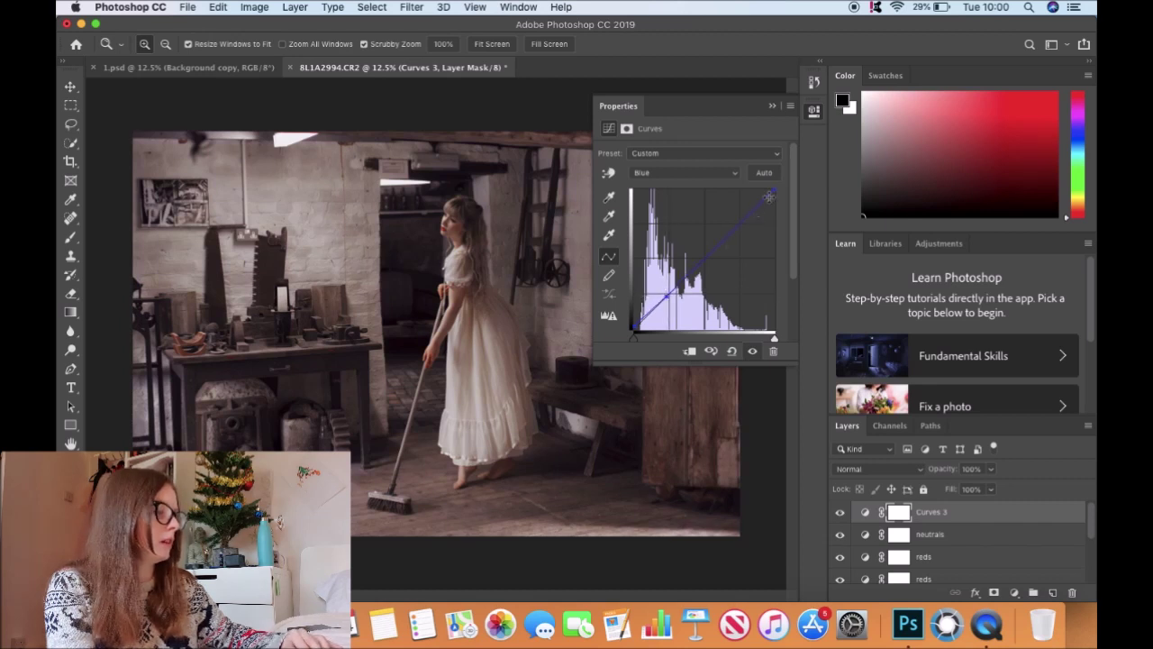
drag(772, 191, 778, 195)
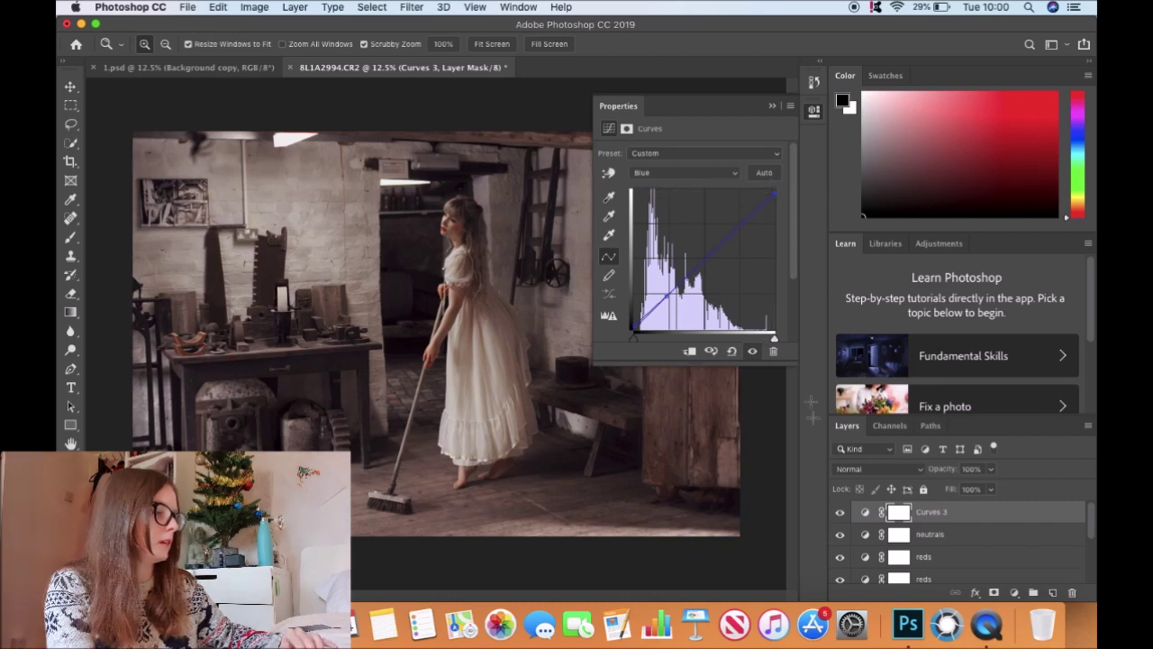
click(840, 512)
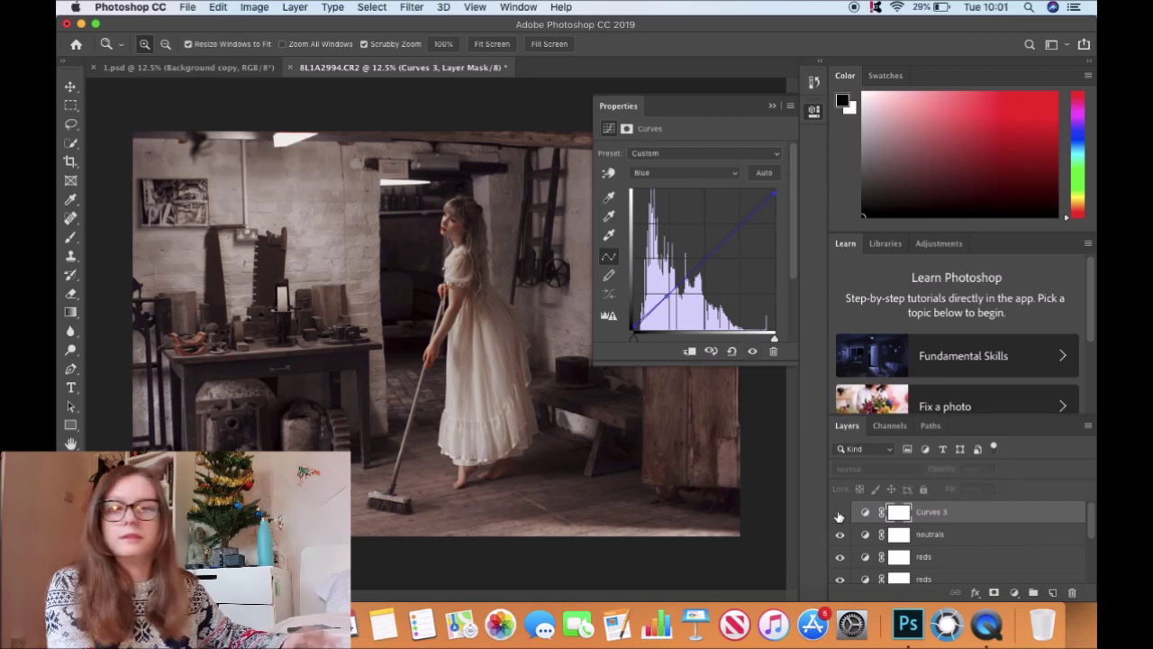
click(839, 513)
click(771, 106)
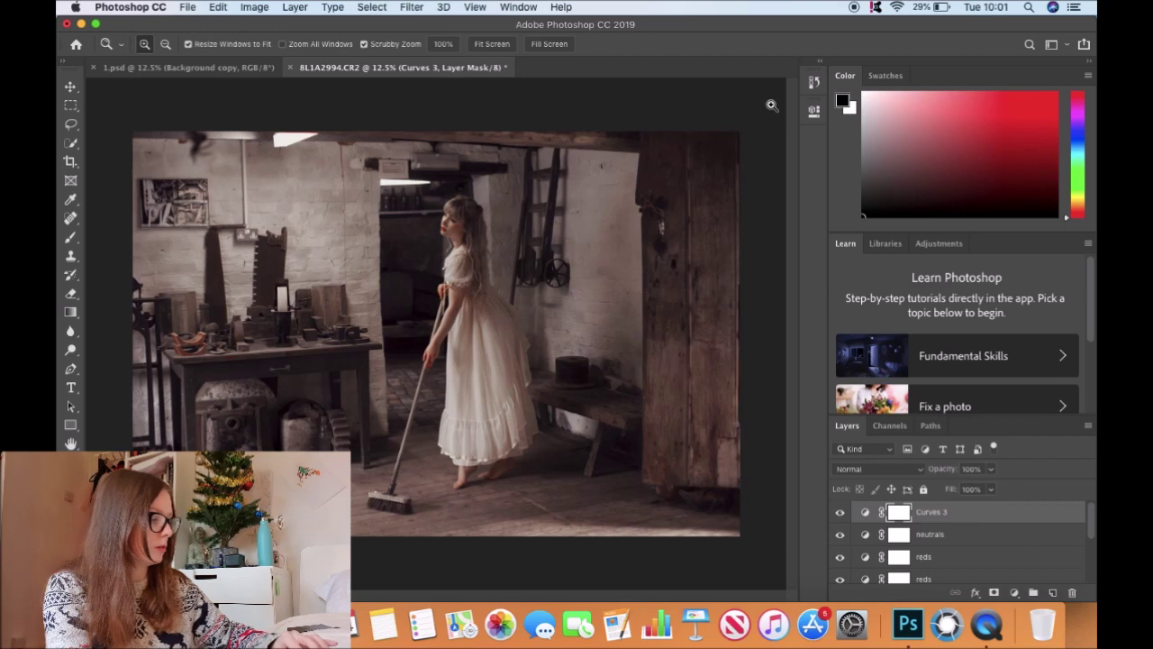
click(941, 538)
- Set the neutrals layer's opacity to 60%
click(971, 468)
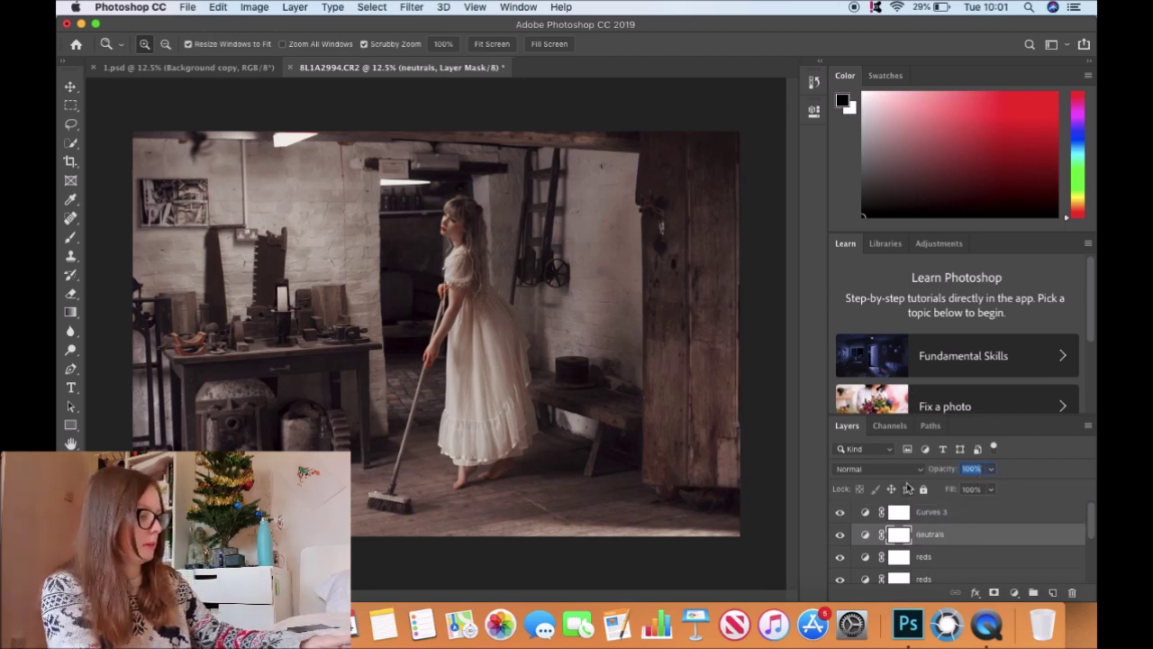
text(60)
key(Return)
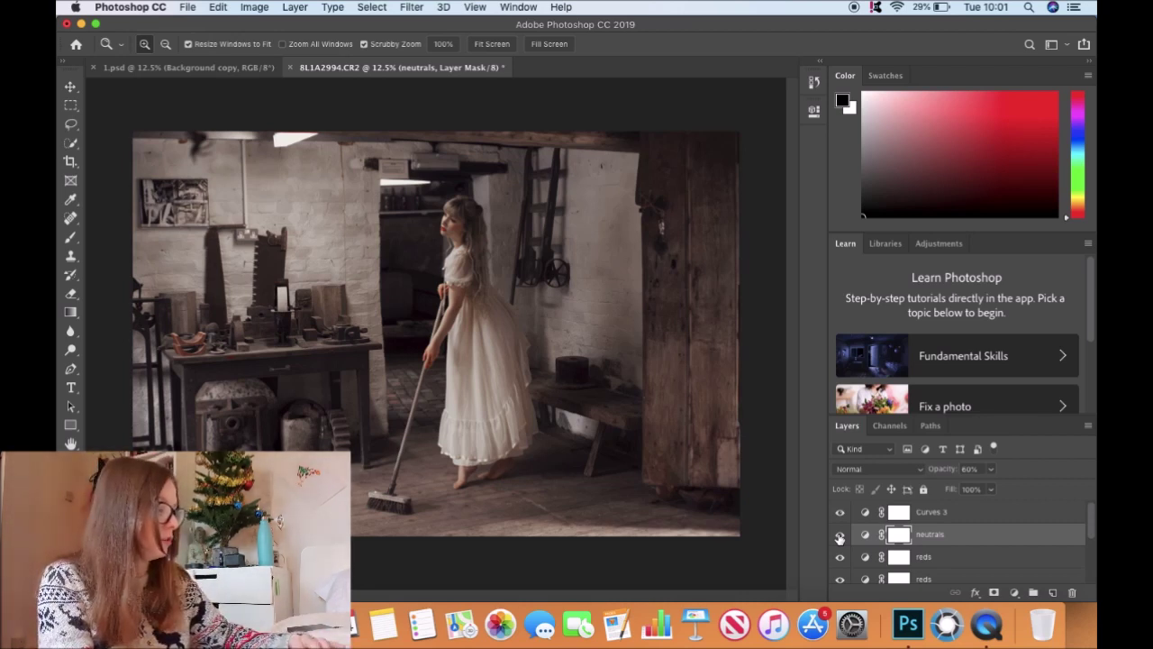
click(1015, 592)
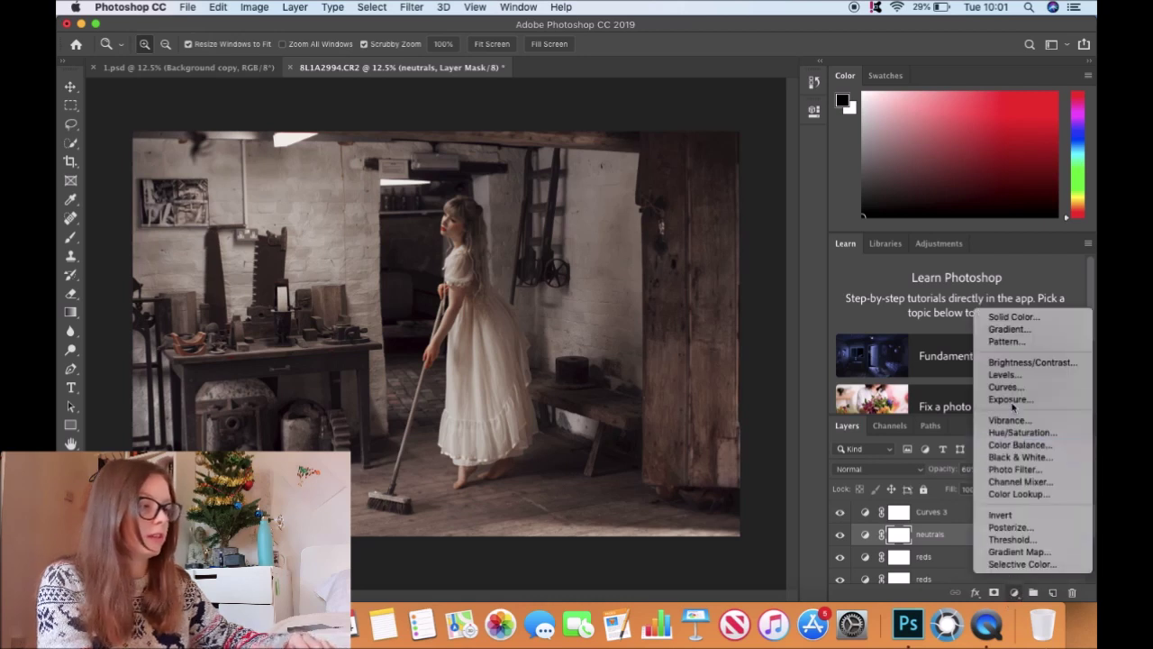
- Add Curves 4 and gently reshape the Red curve: midtones lifted, upper point added, top end lowered
click(1006, 386)
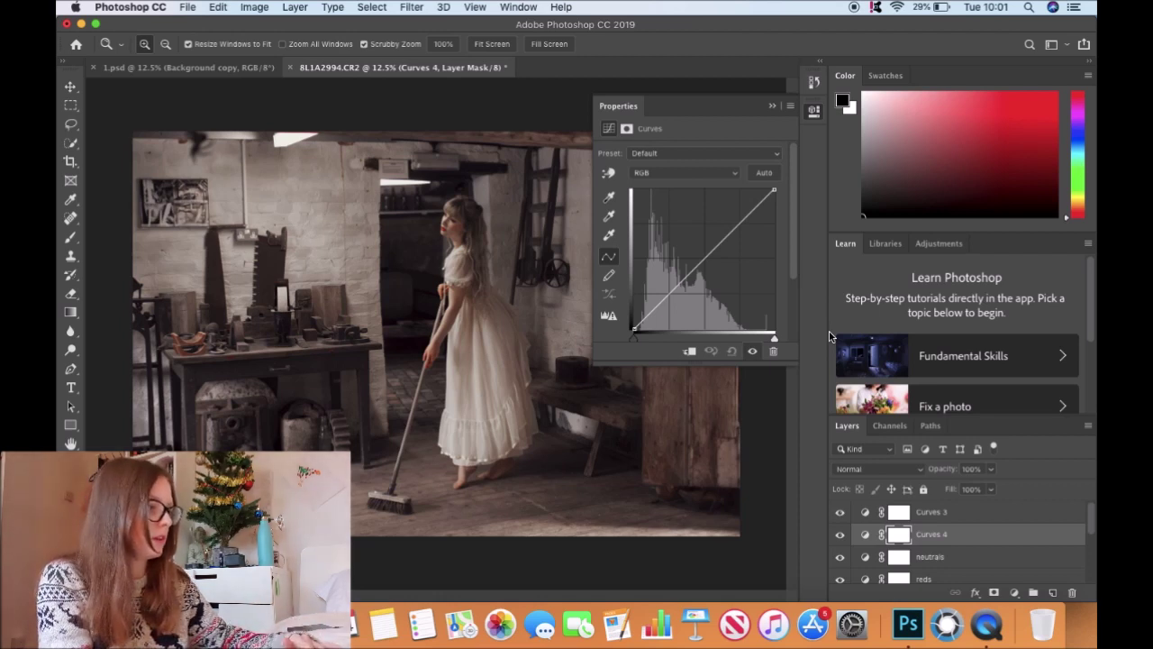
click(663, 173)
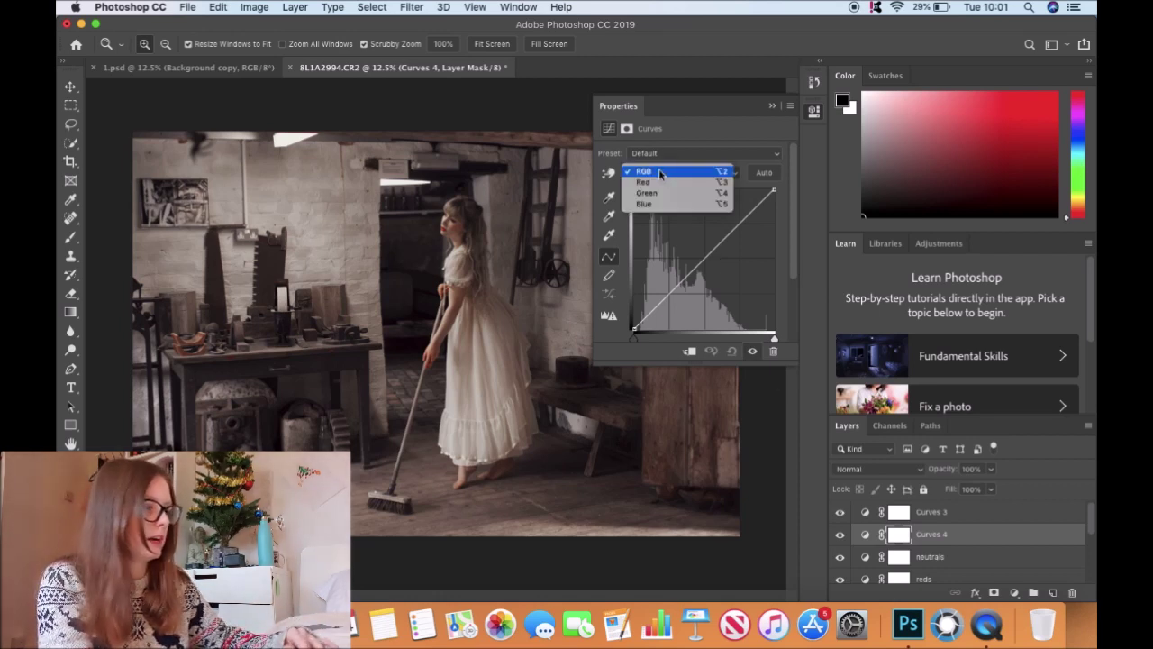
click(660, 183)
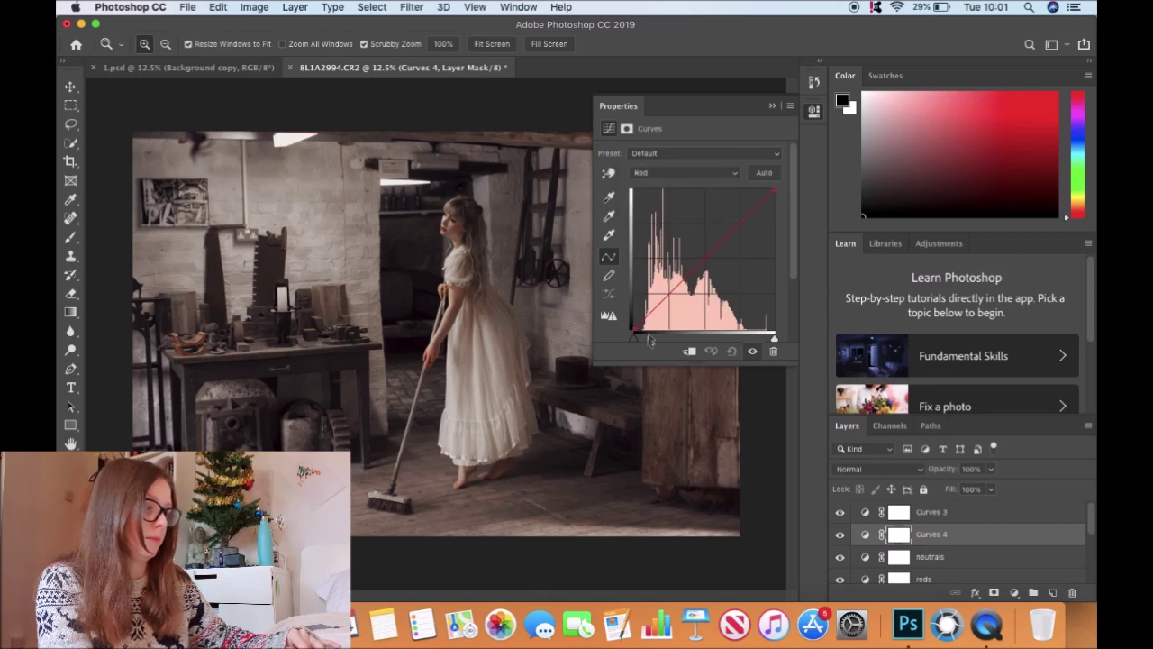
drag(635, 331, 634, 331)
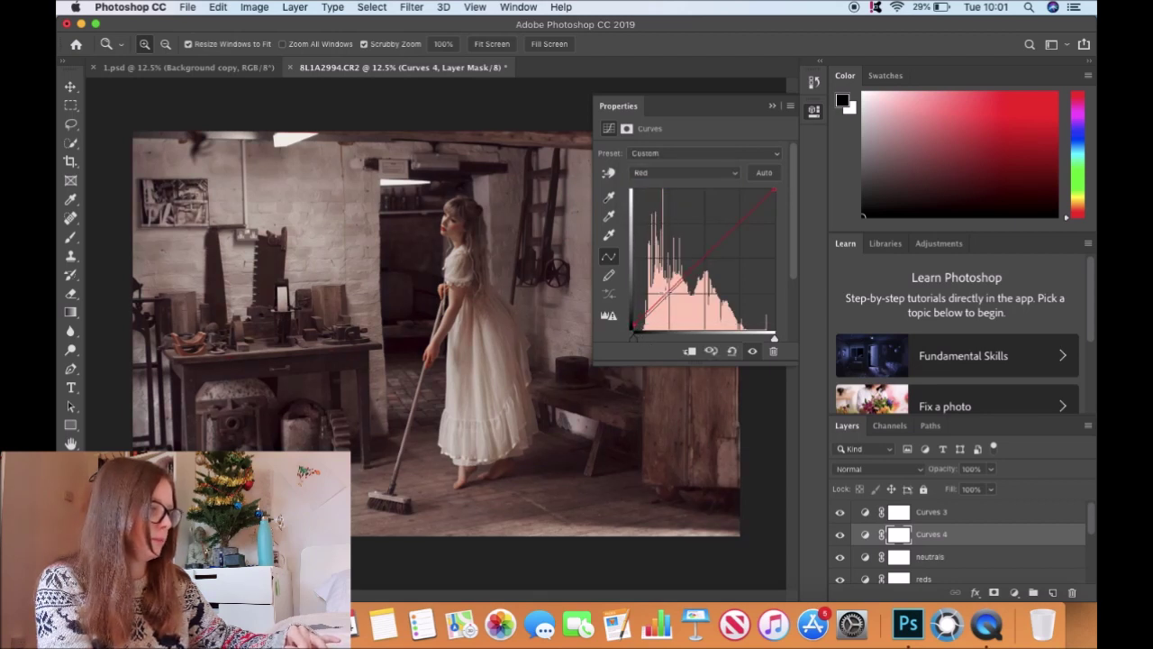
drag(667, 295, 669, 298)
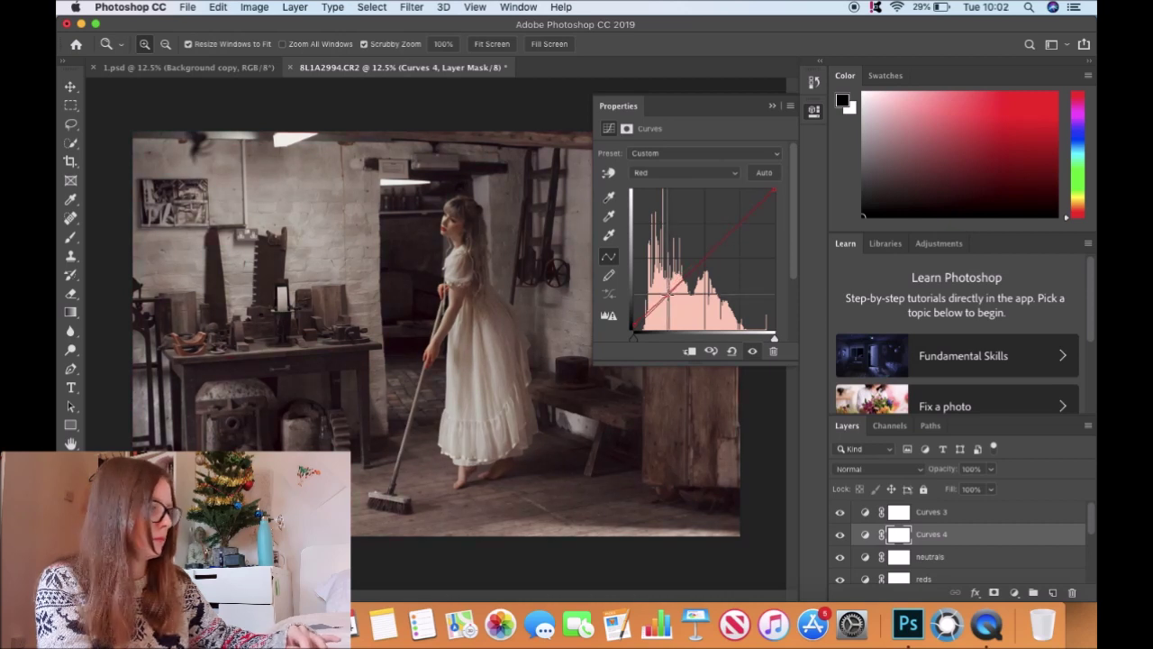
click(737, 226)
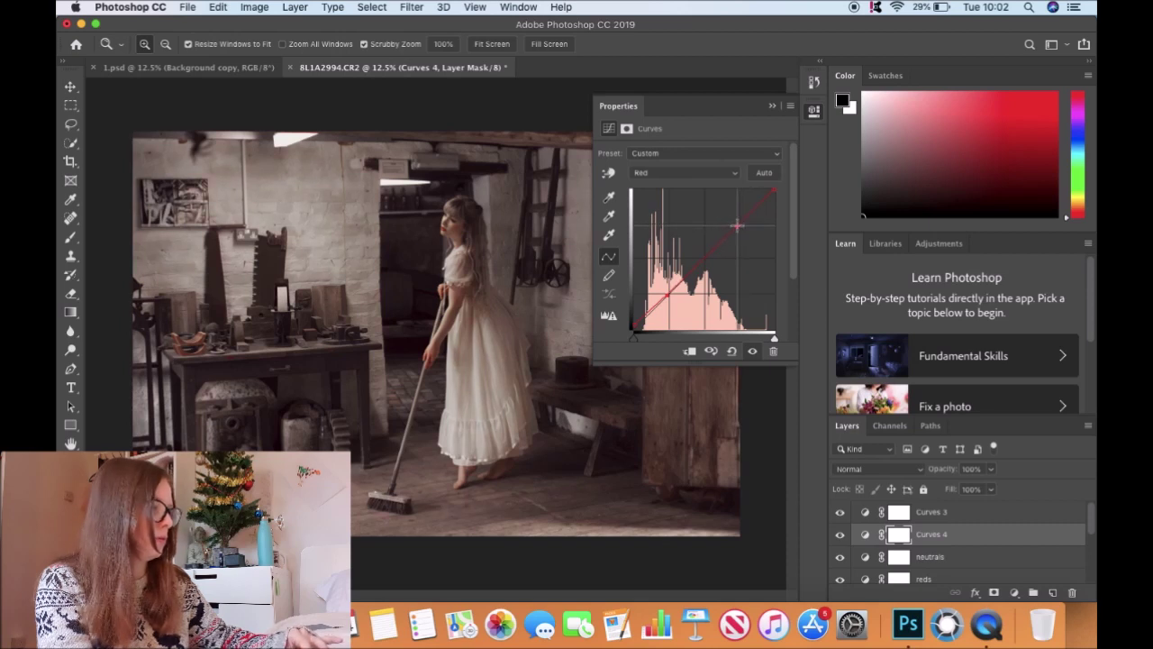
drag(772, 191, 778, 198)
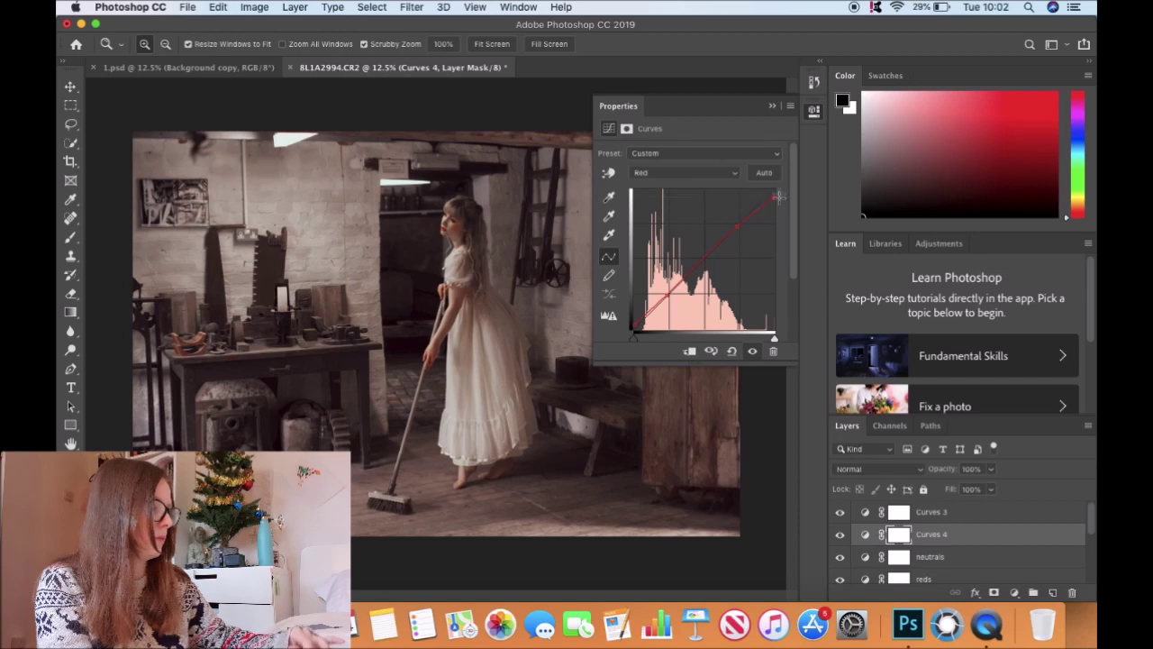
click(772, 105)
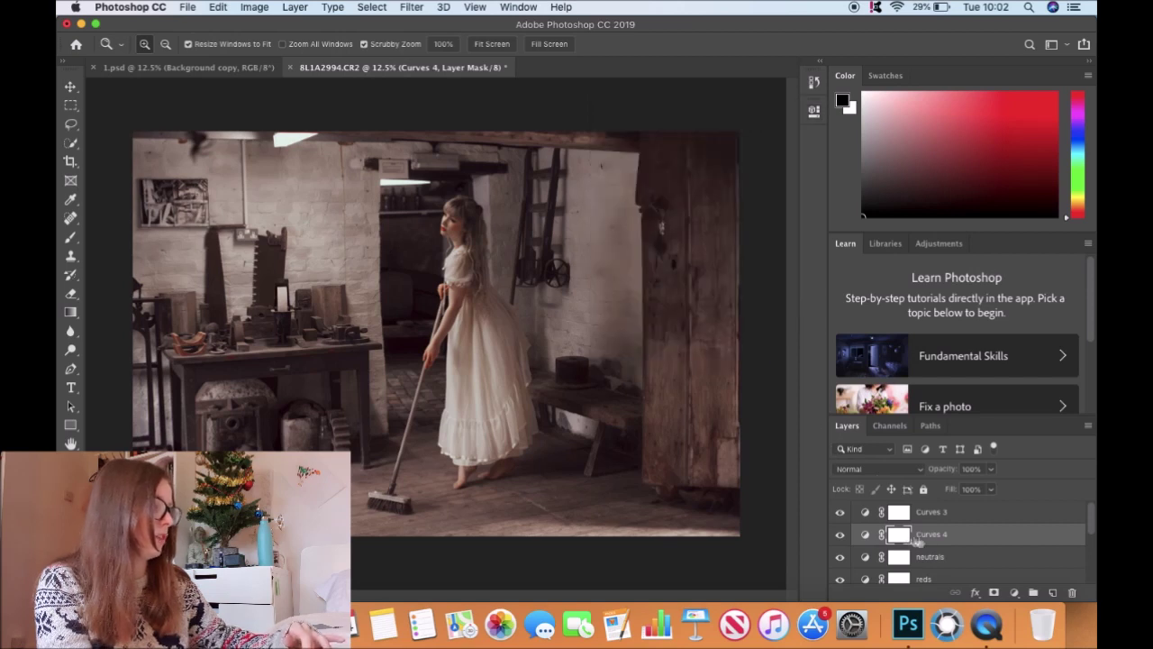
scroll(1092, 515, down, 5)
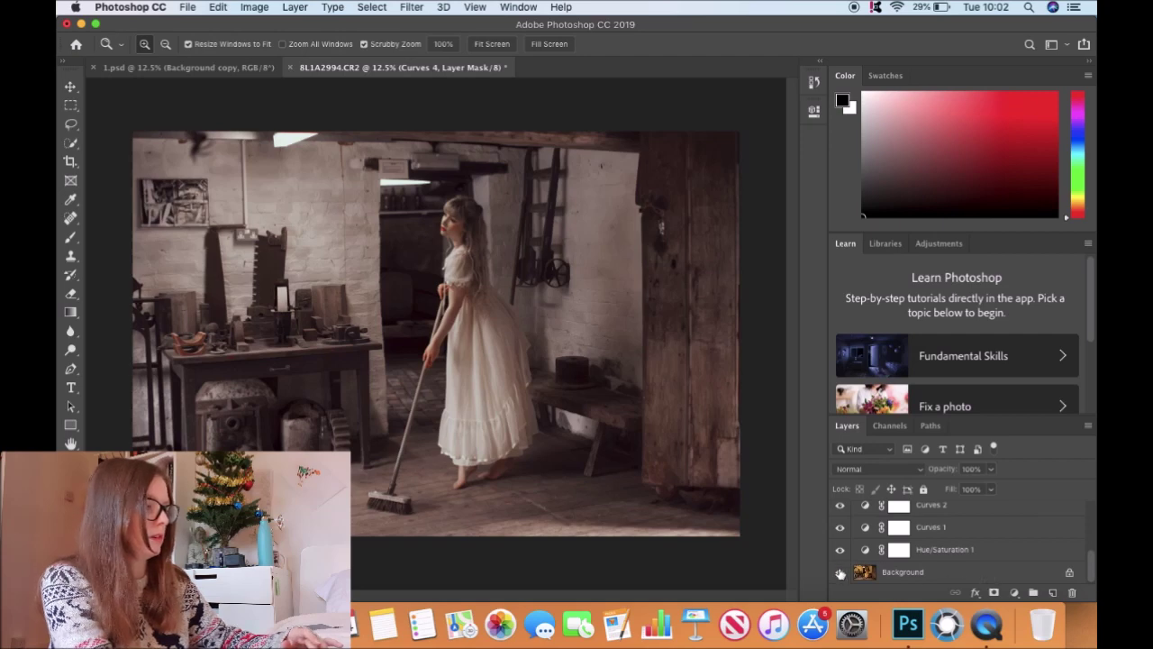
click(839, 573)
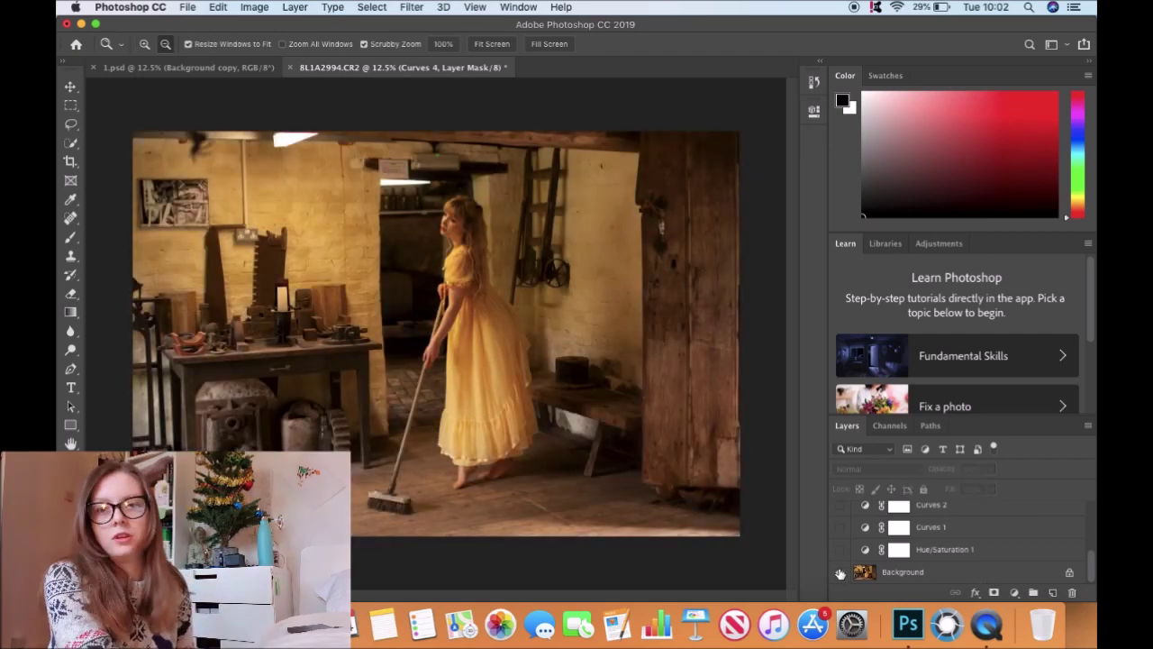
click(839, 573)
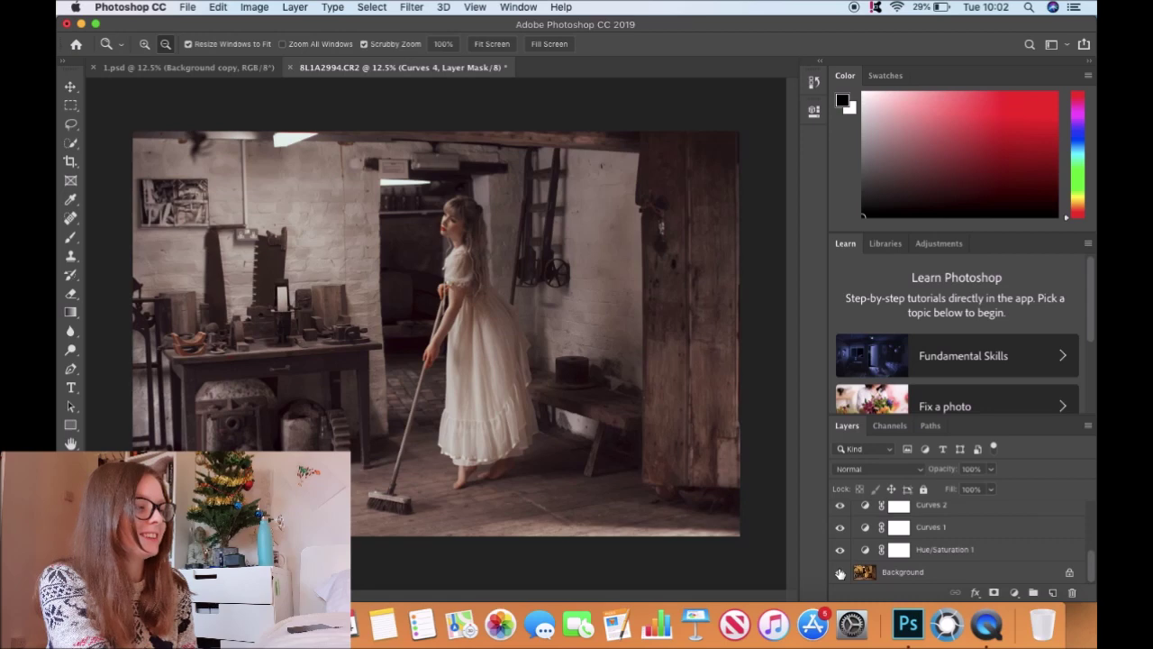
click(840, 573)
click(840, 573)
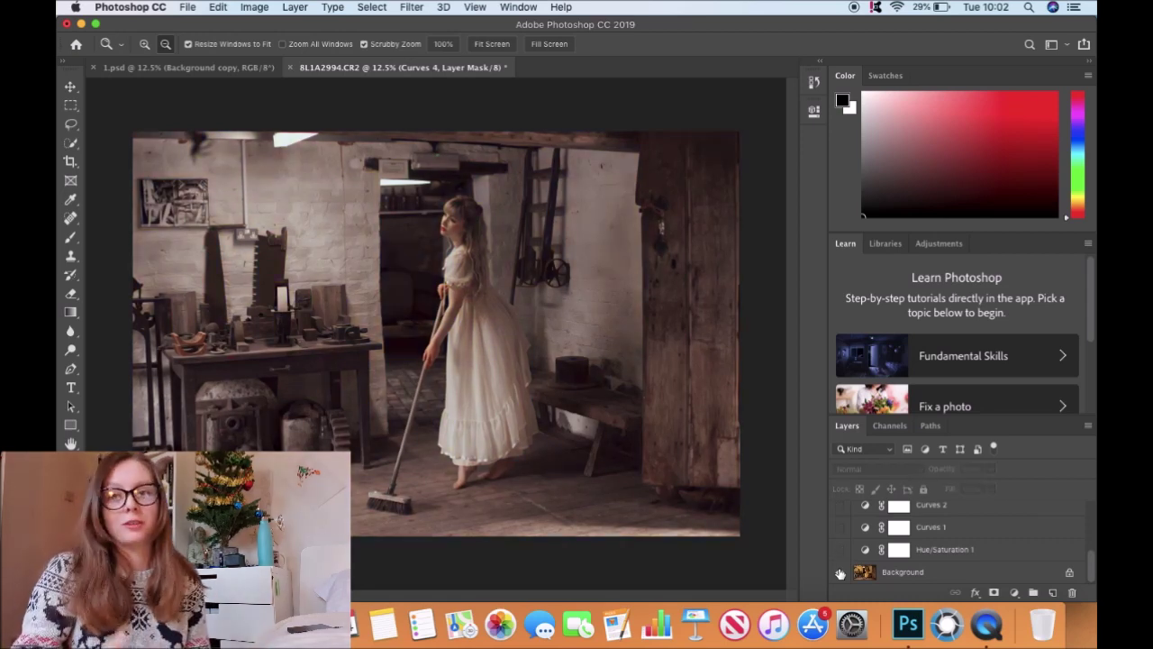
click(840, 573)
click(840, 573)
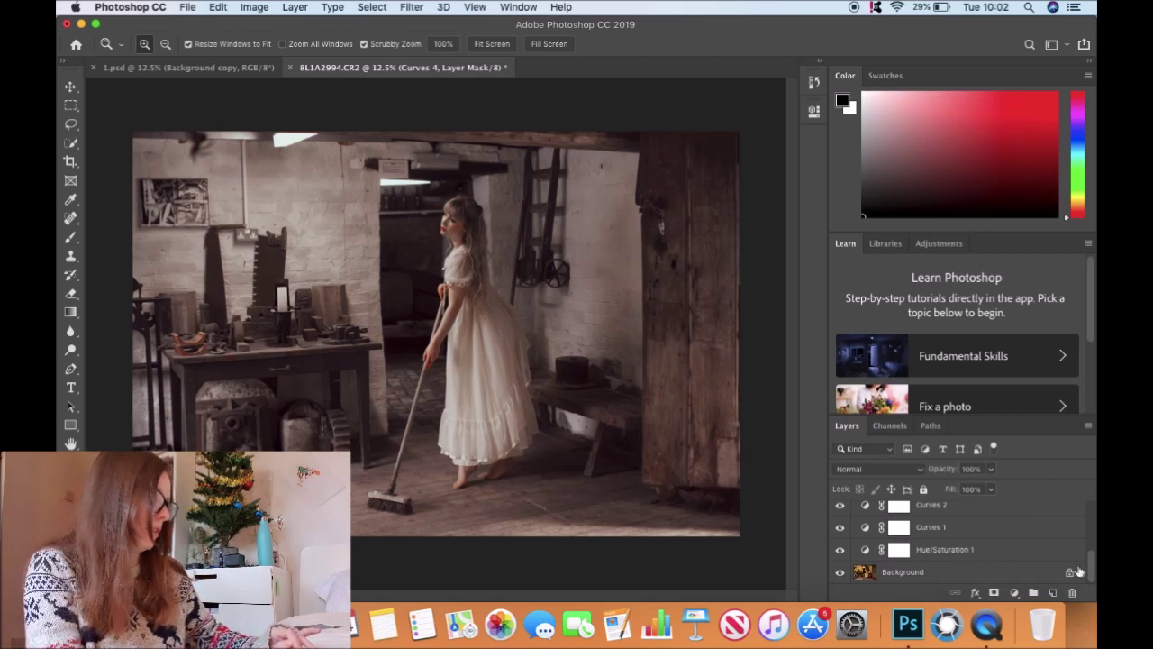
drag(1093, 566, 1093, 490)
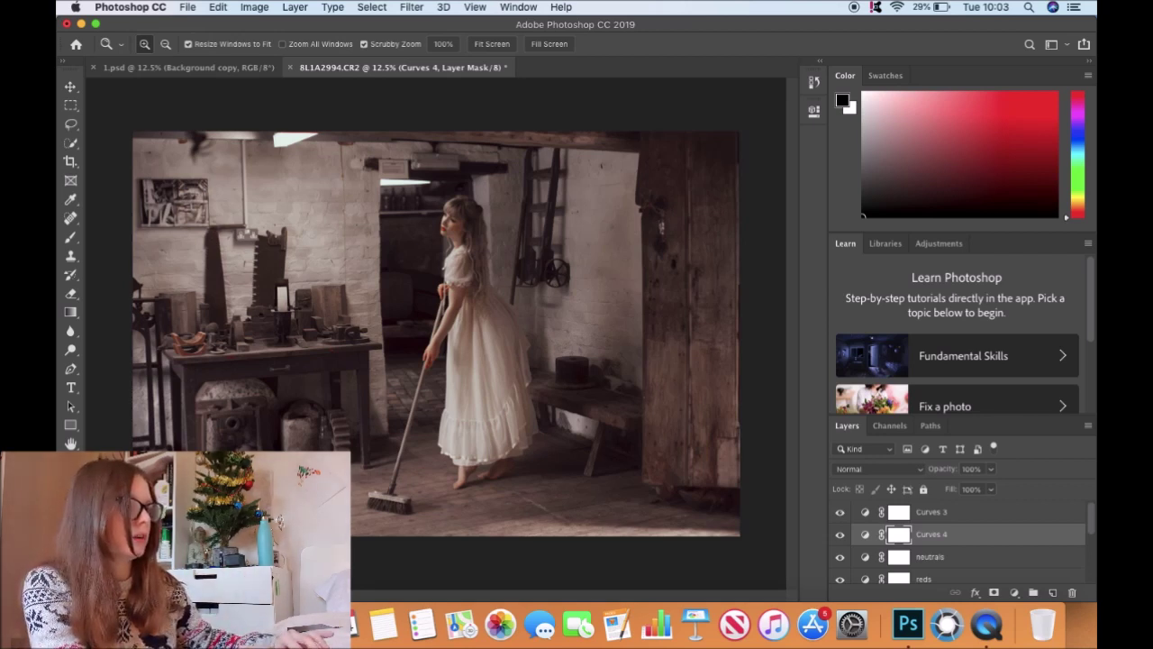
click(97, 25)
- Bring the sky photo 8L1A3068.CR2 into Camera Raw
drag(758, 25, 411, 434)
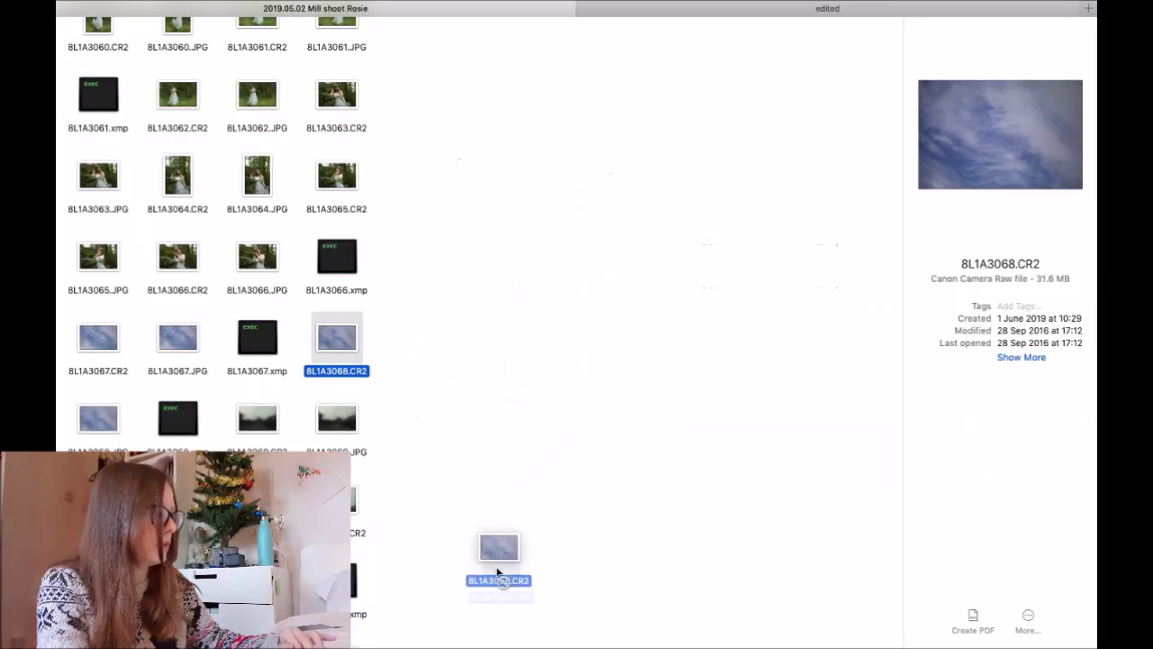
drag(498, 573, 905, 628)
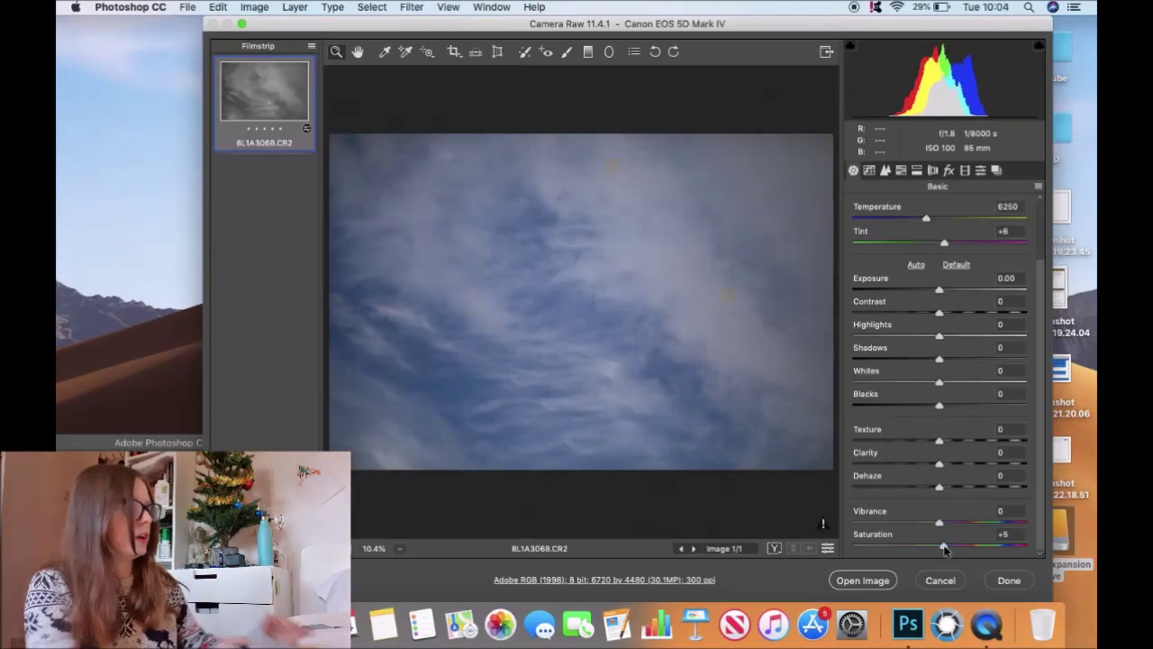
click(944, 547)
- Set the sky's Saturation to -100 and send the greyscale image to Photoshop
drag(944, 551, 940, 550)
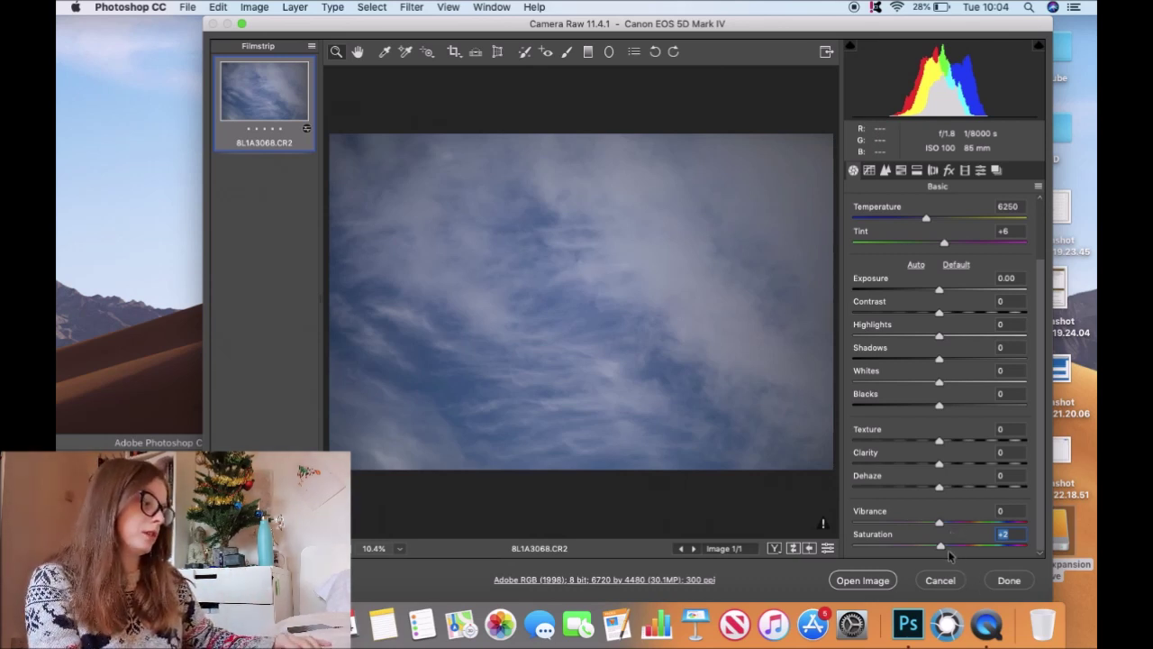
drag(942, 551, 854, 550)
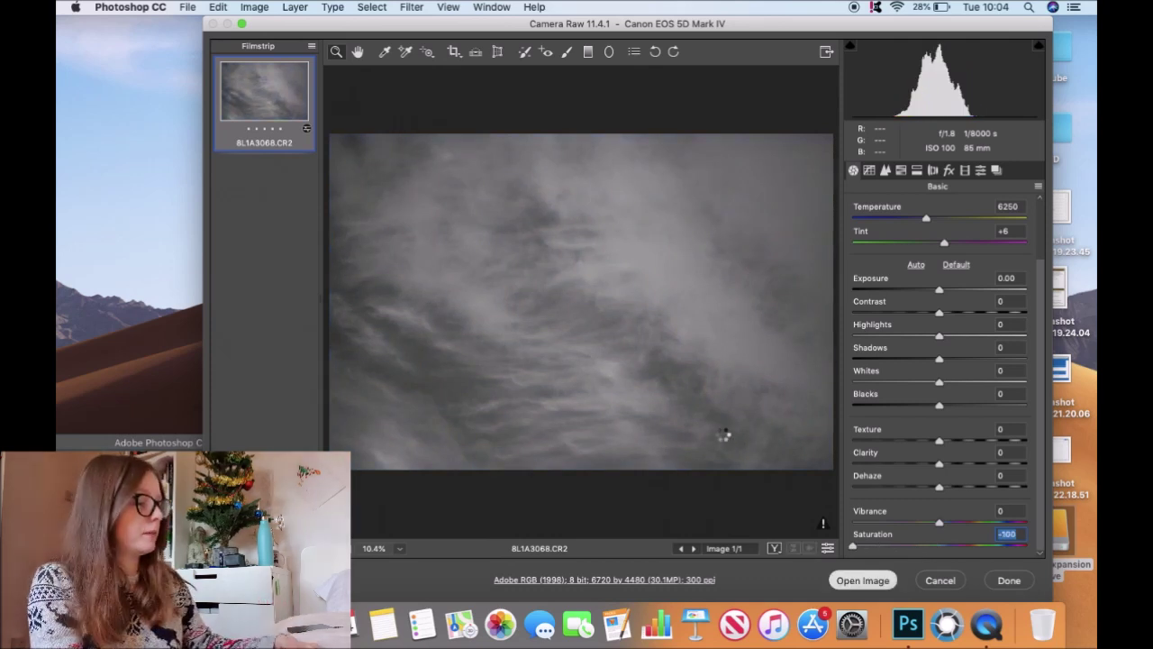
key(Escape)
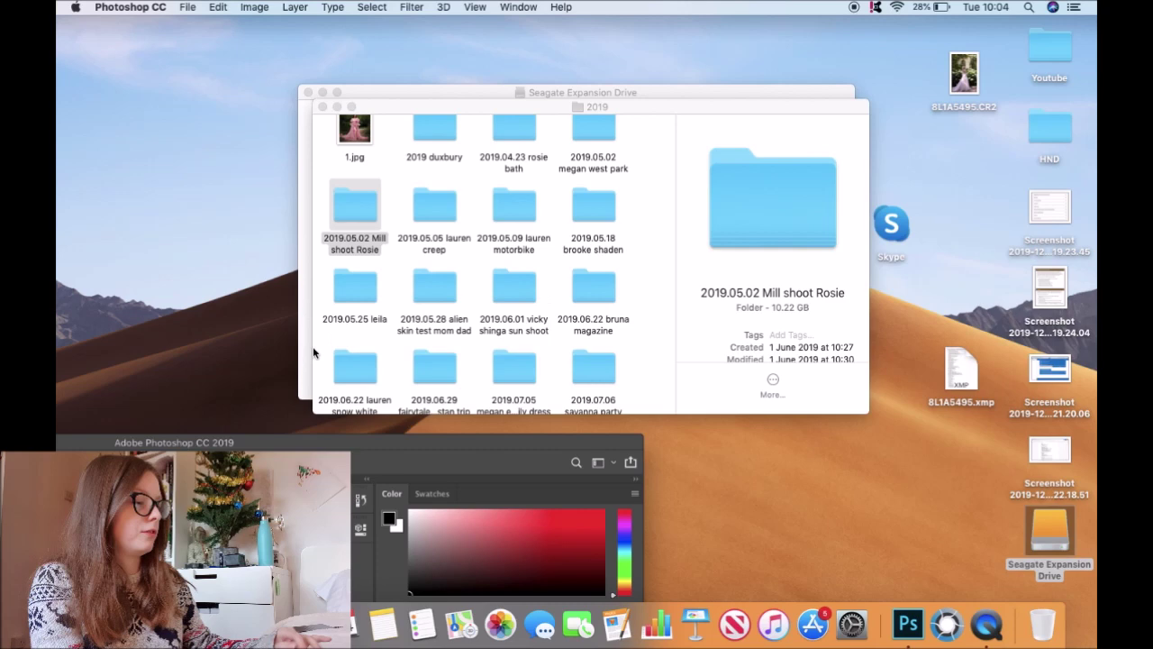
- Scale and move the cloud Layer 1 so it covers the whole mill portrait canvas
double_click(411, 443)
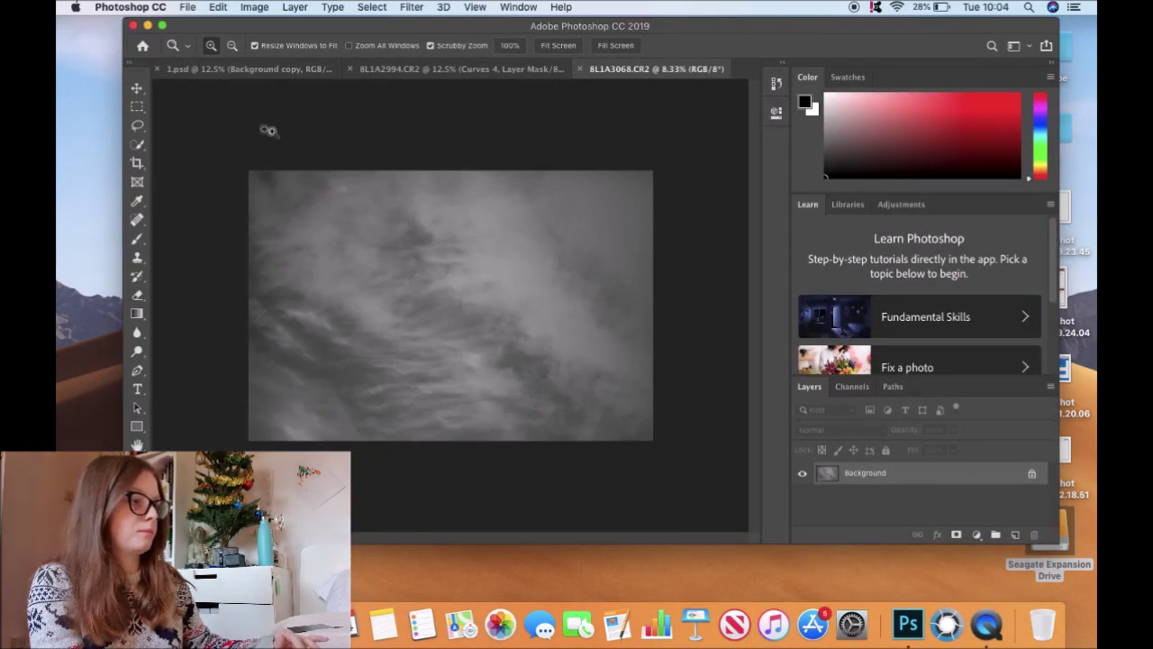
click(137, 87)
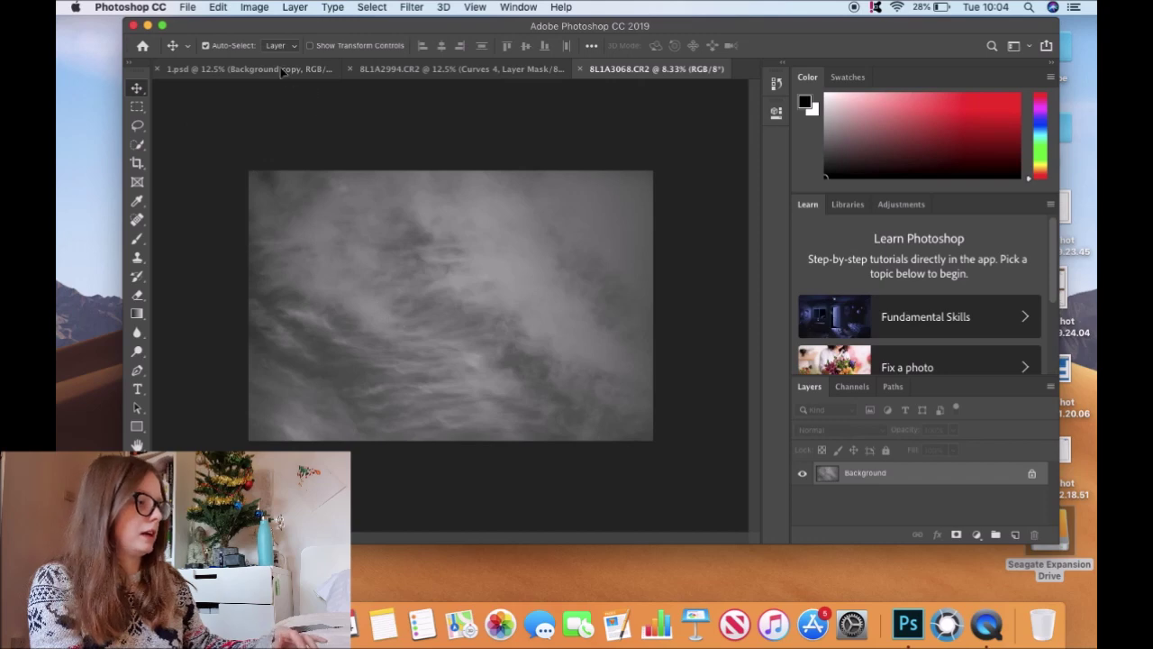
click(282, 72)
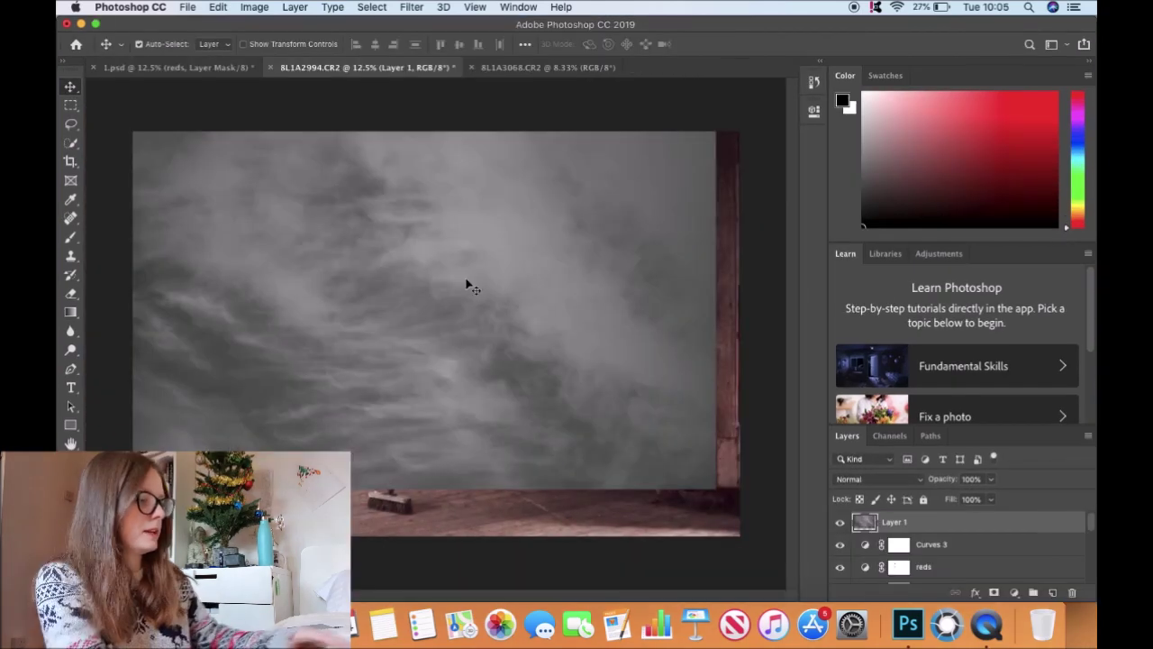
key(super+t)
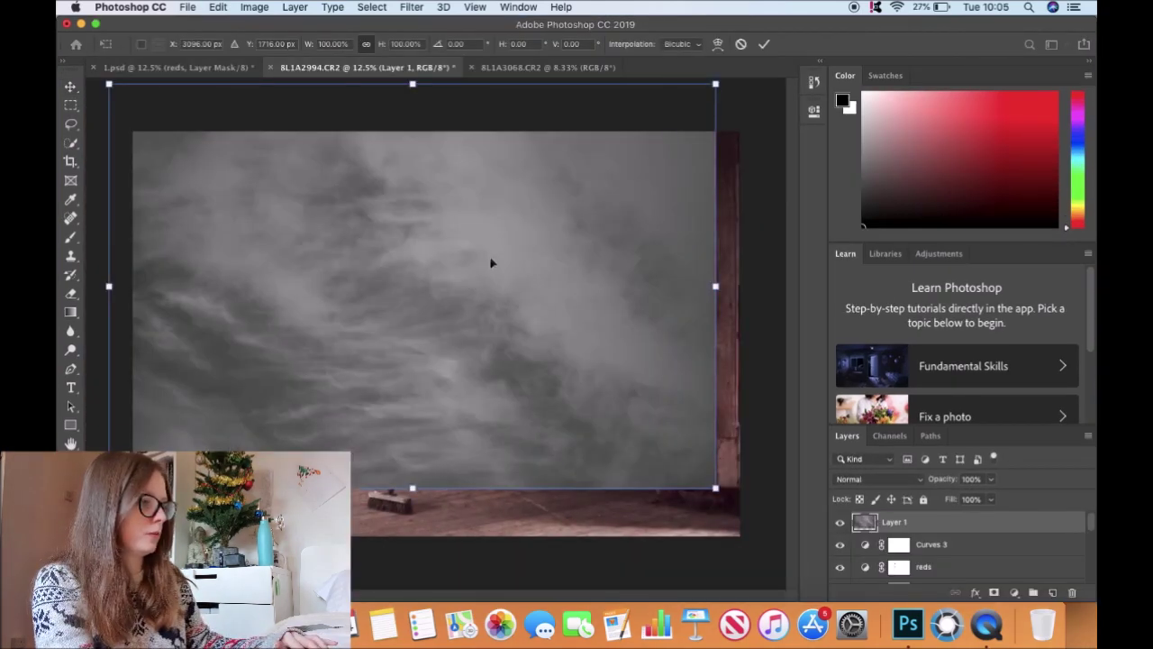
drag(492, 261, 512, 309)
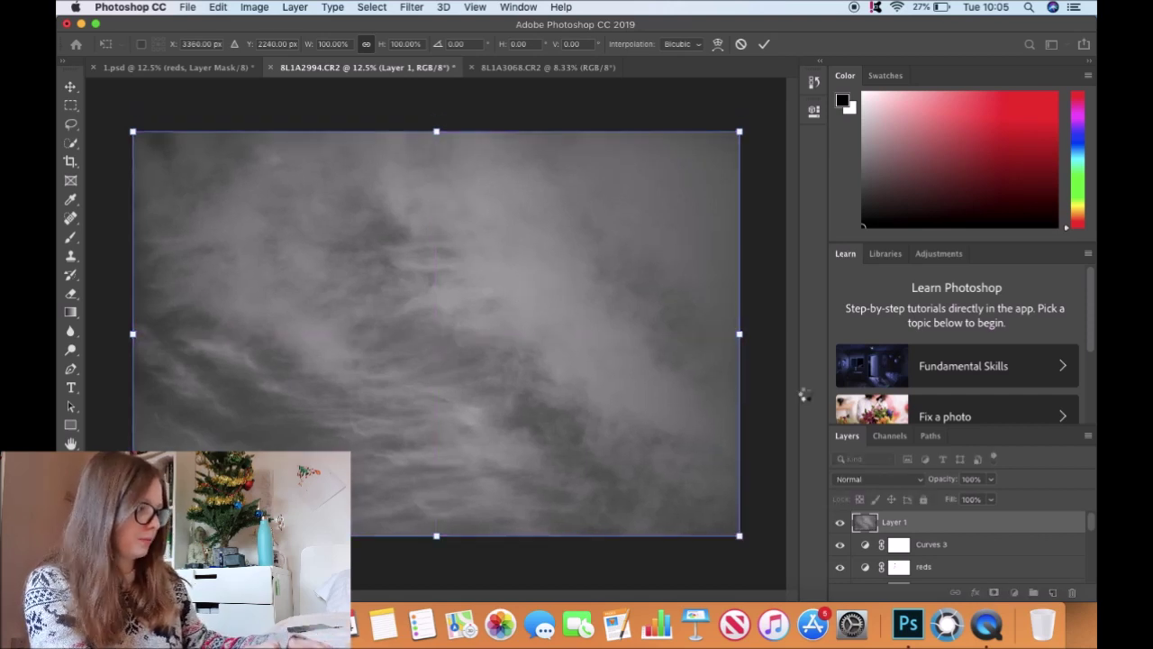
key(Return)
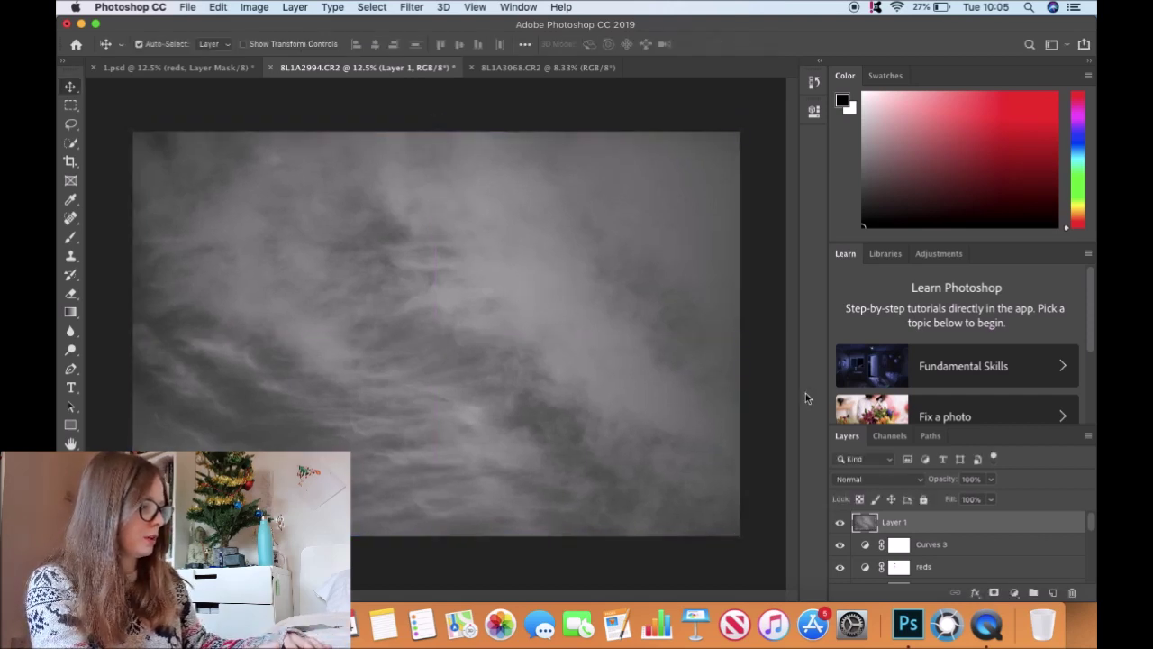
- Blend the cloud layer in Hard Light at 30% opacity
click(872, 479)
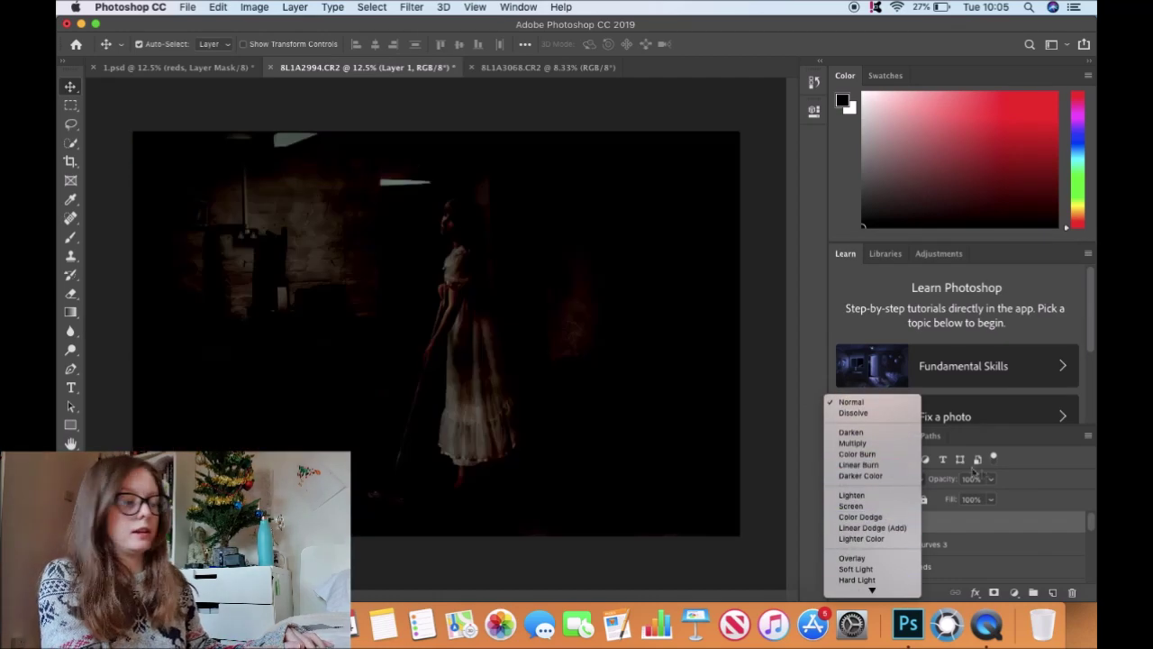
click(861, 486)
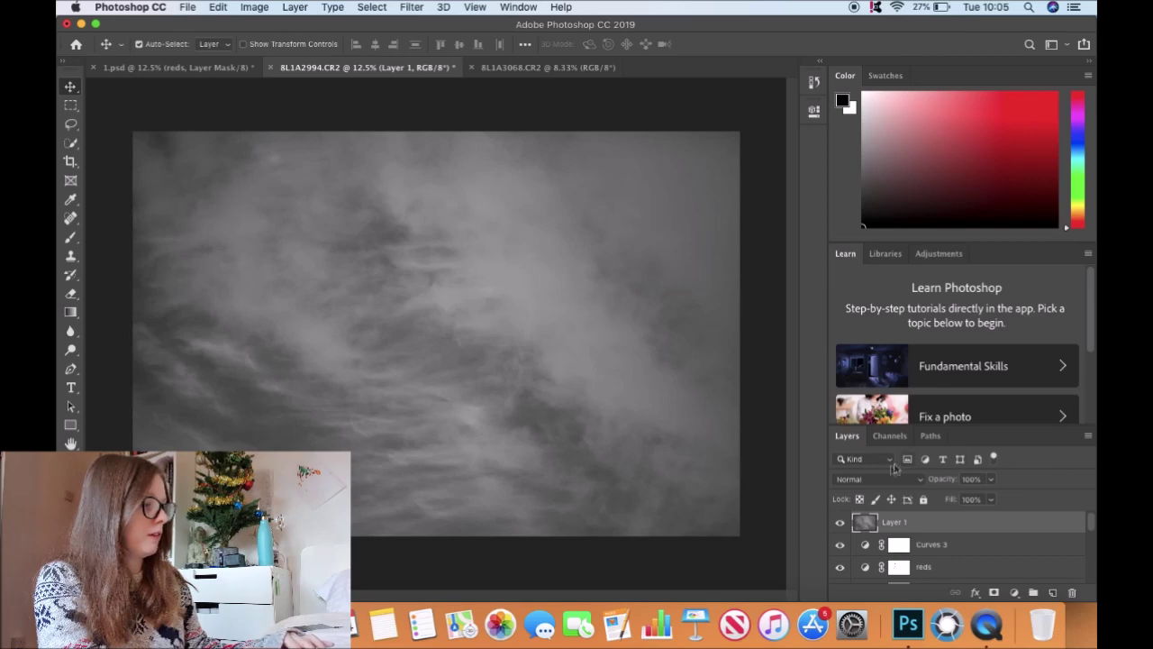
click(863, 483)
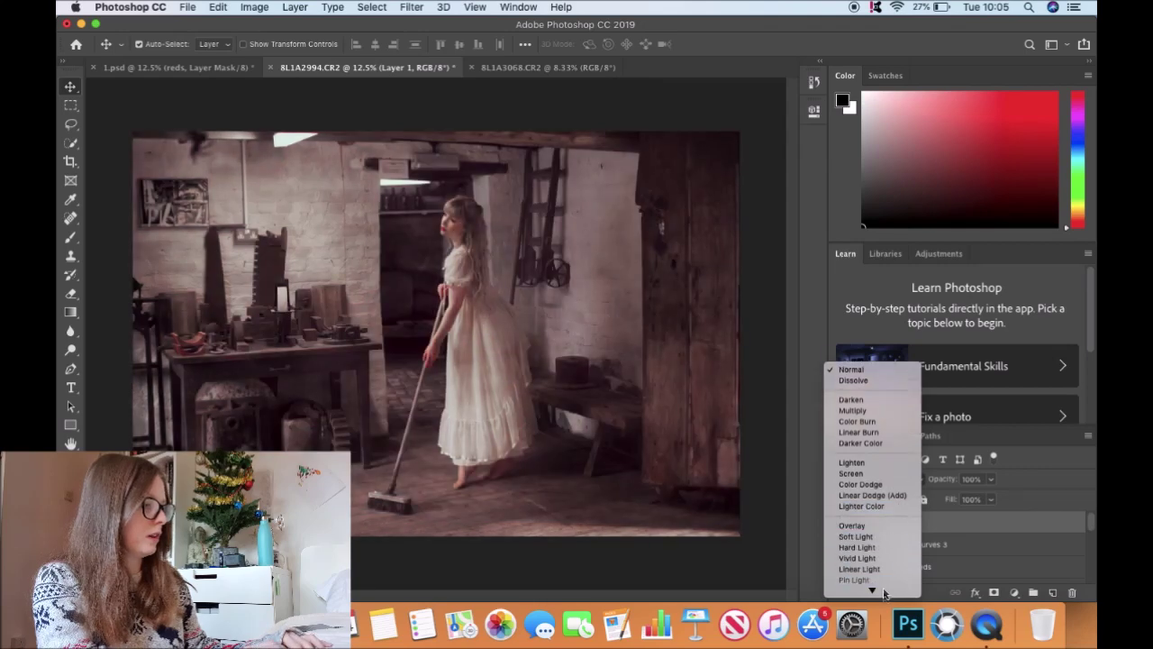
click(865, 536)
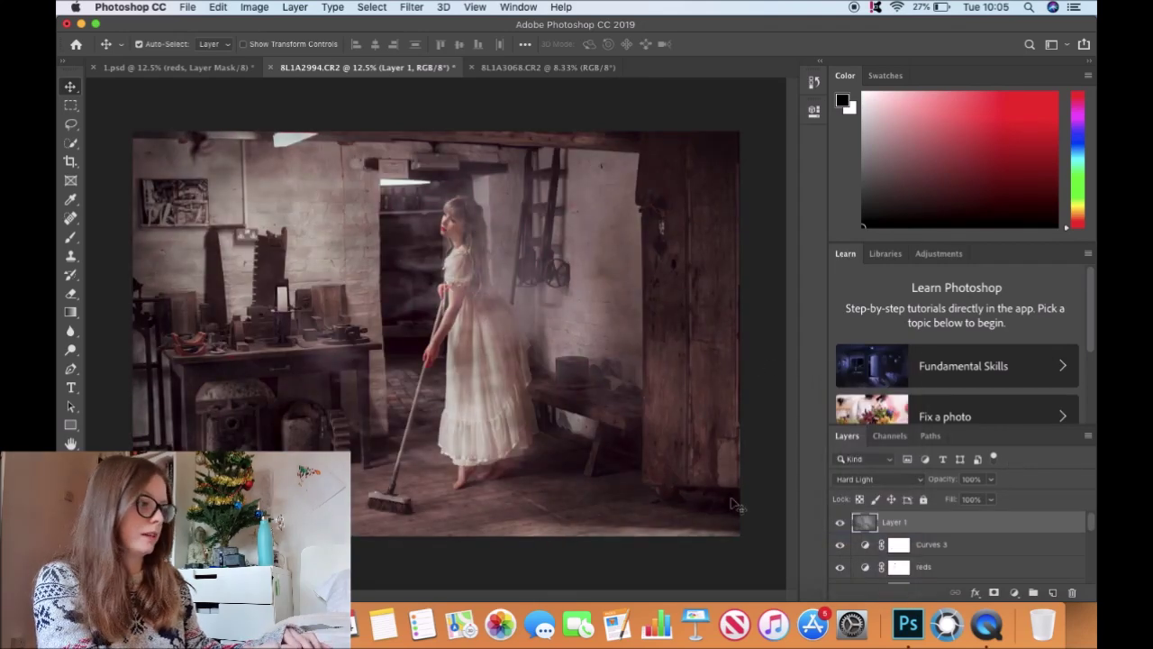
click(977, 479)
text(30)
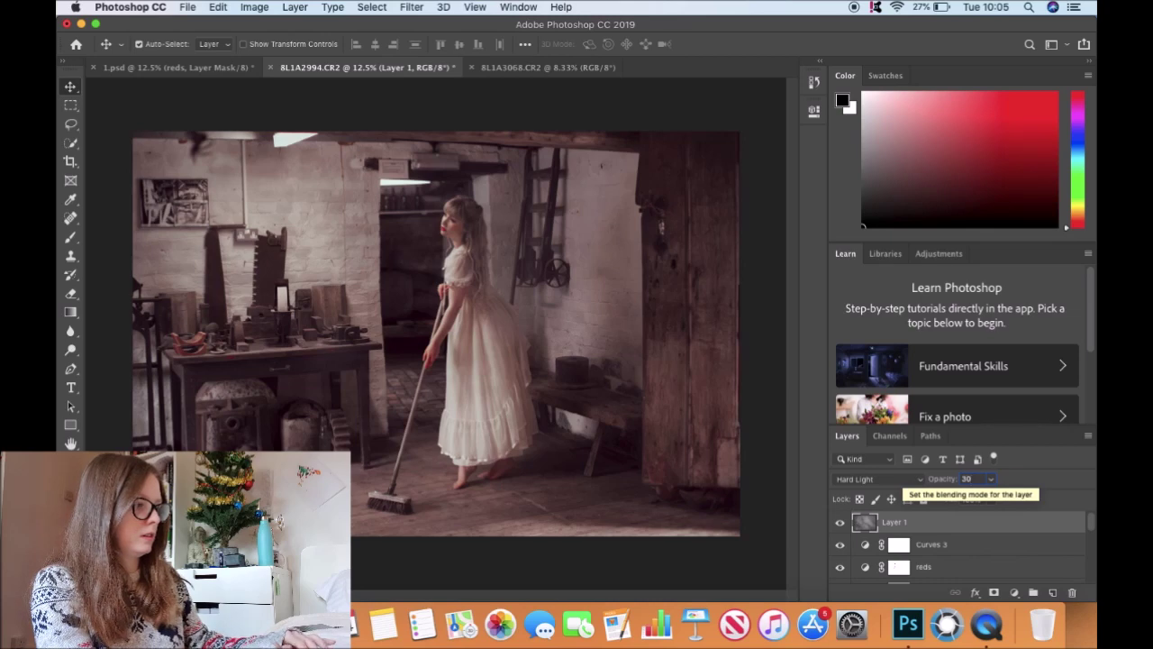
key(Return)
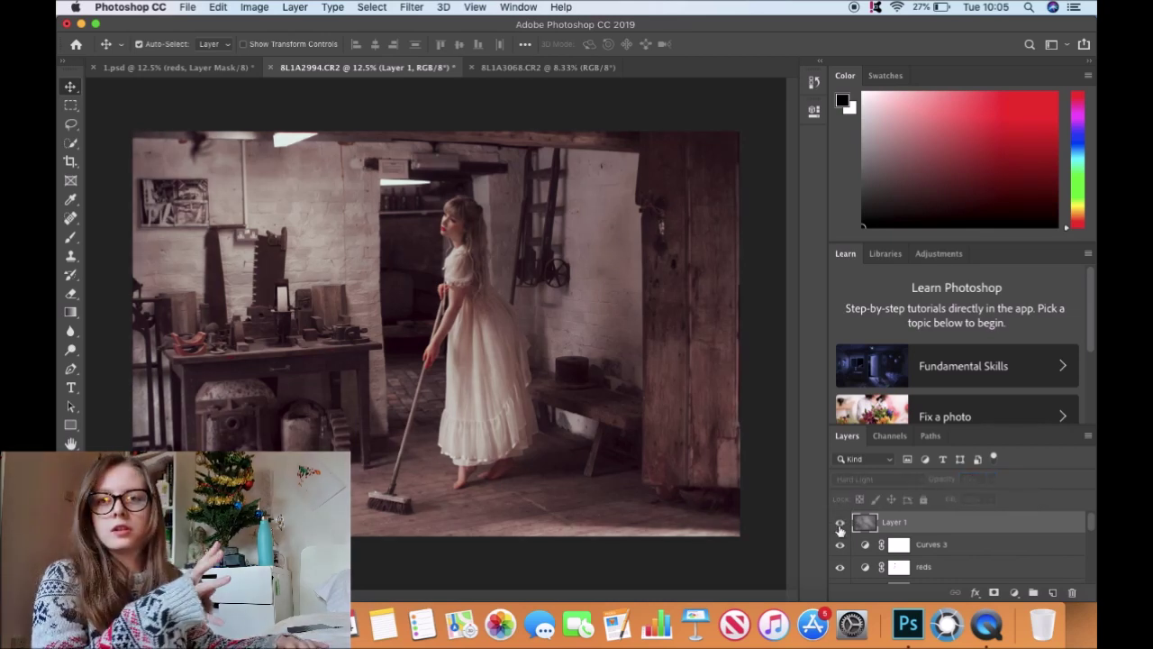
- Hide and re-show the cloud layer to compare its effect
click(839, 528)
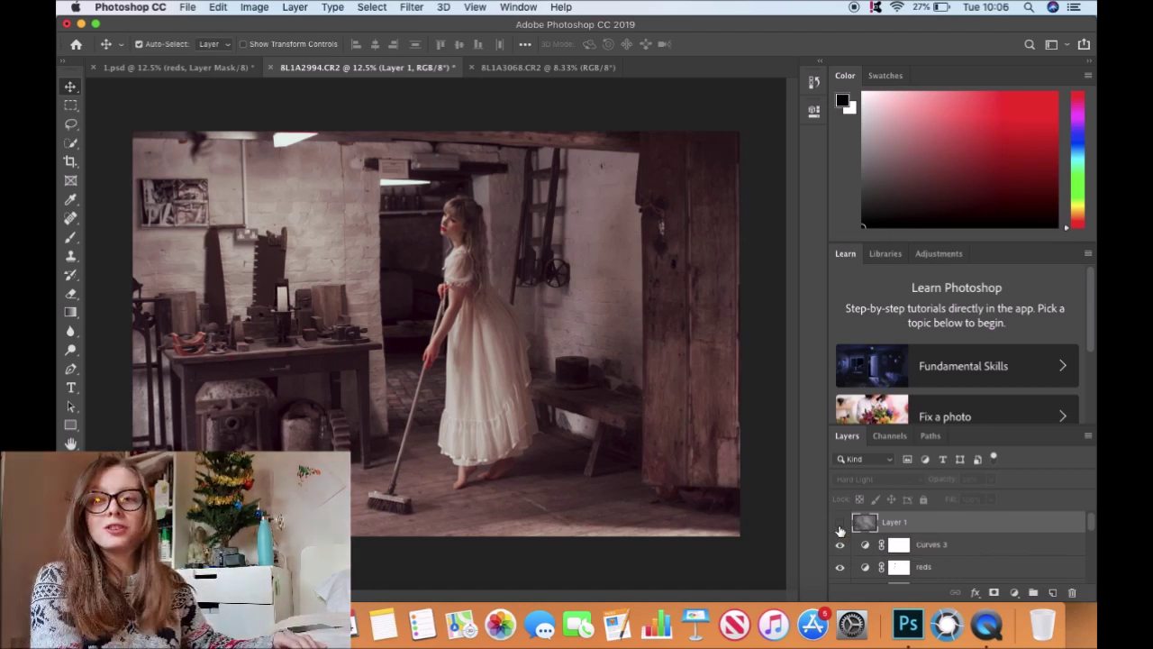
click(839, 530)
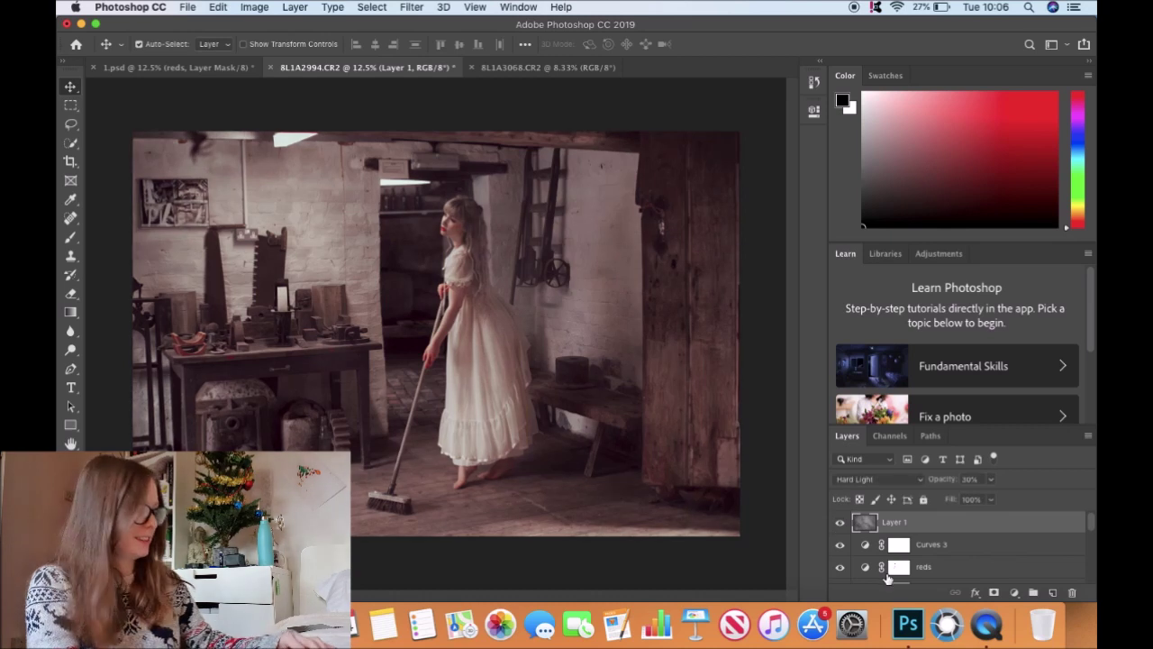
click(96, 23)
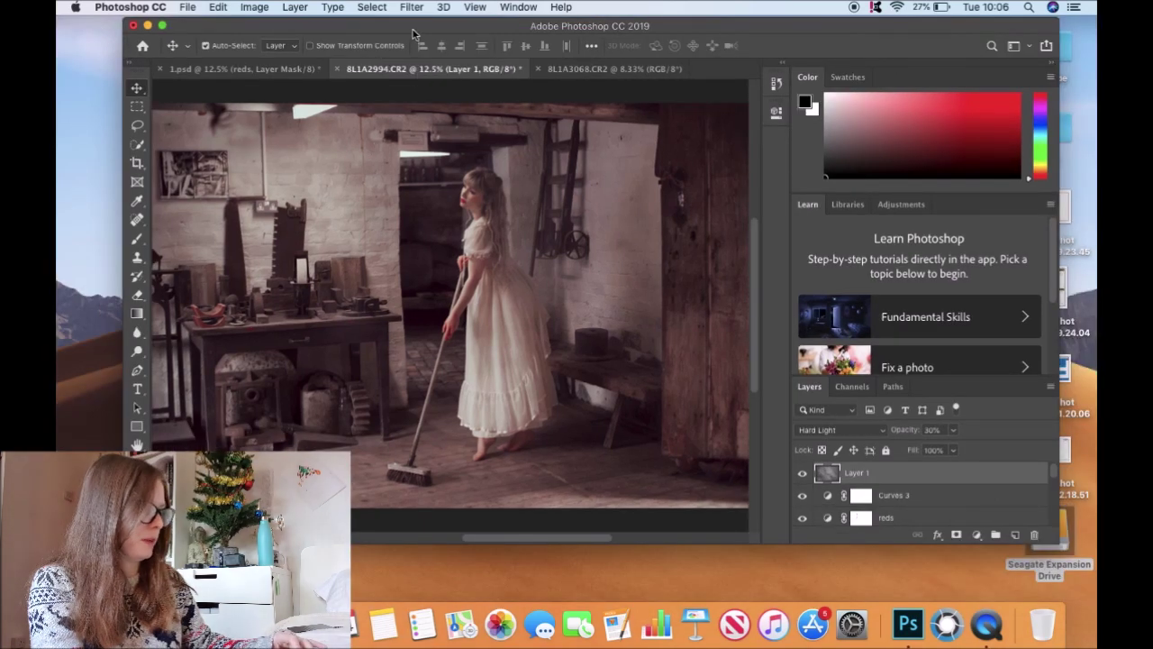
- Preview the rain shots in the 2019.05.02 Mill shoot Rosie folder and open 8L1A3070.CR2 in Camera Raw
drag(414, 27, 276, 462)
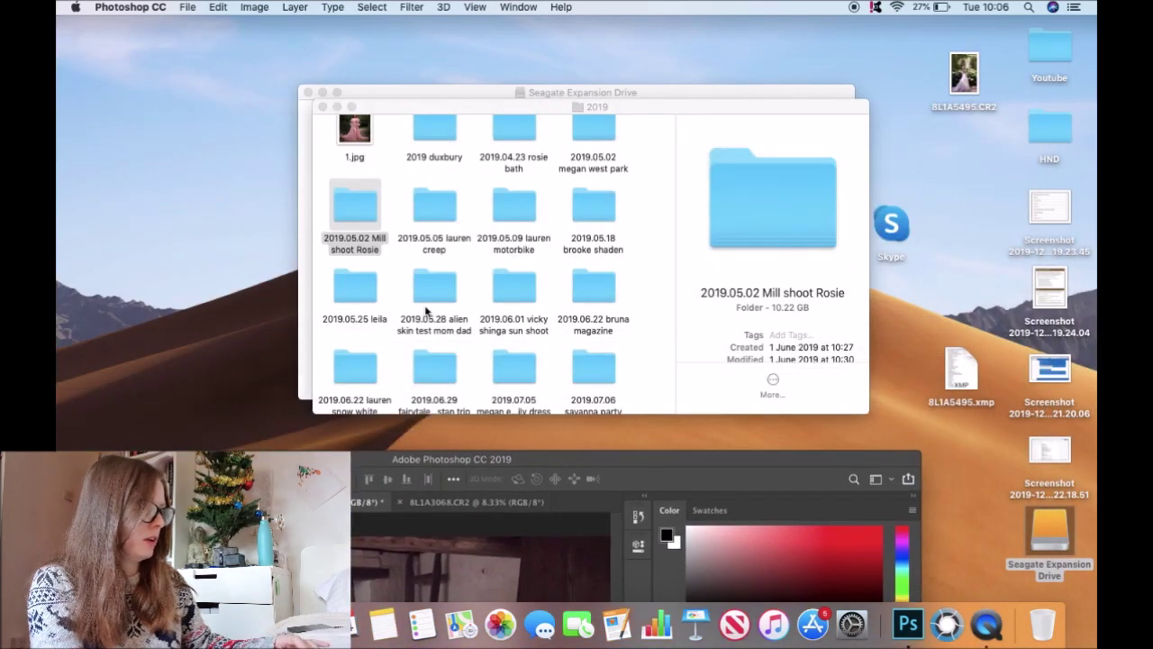
double_click(361, 214)
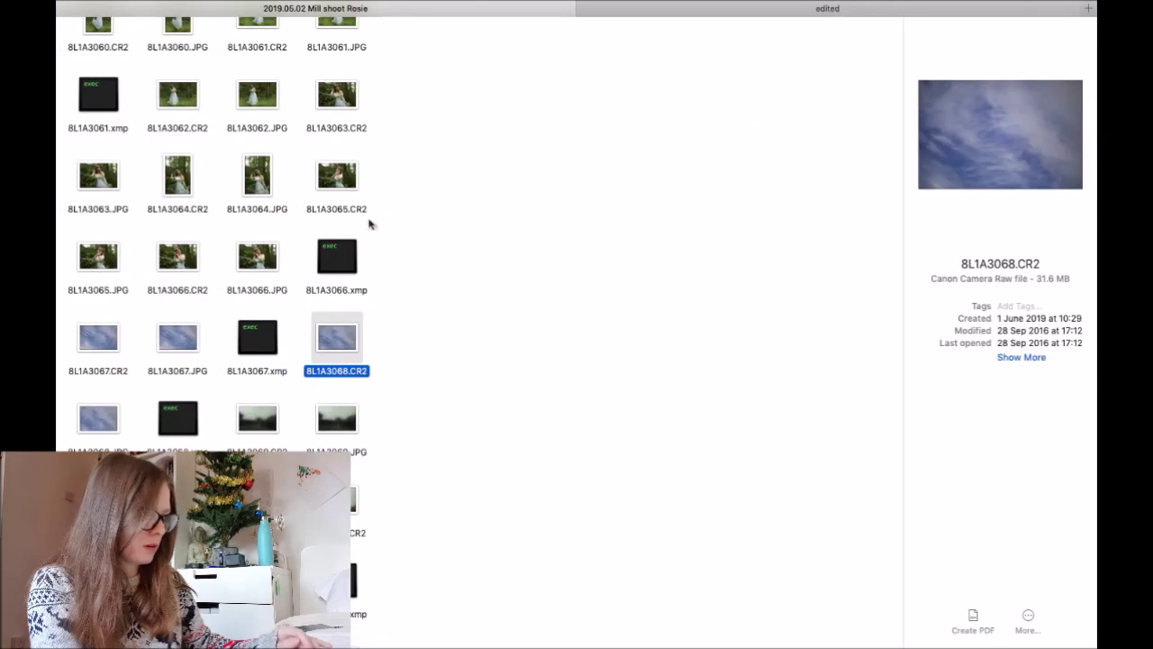
drag(417, 312, 68, 641)
click(99, 429)
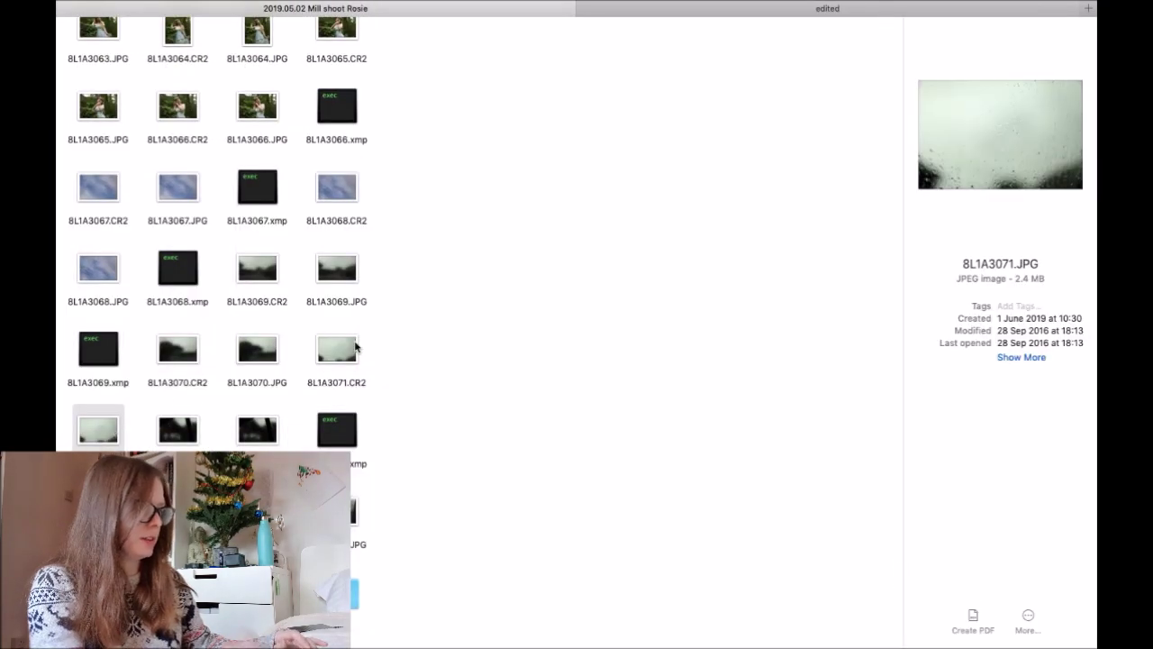
click(348, 358)
click(285, 352)
click(259, 350)
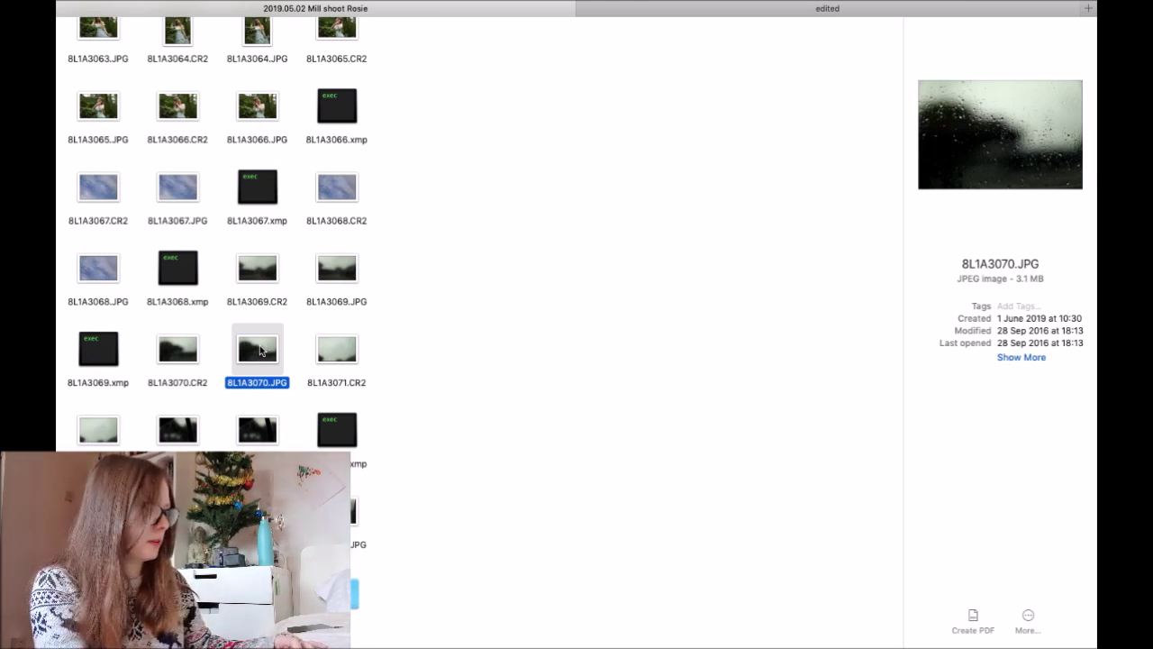
click(180, 351)
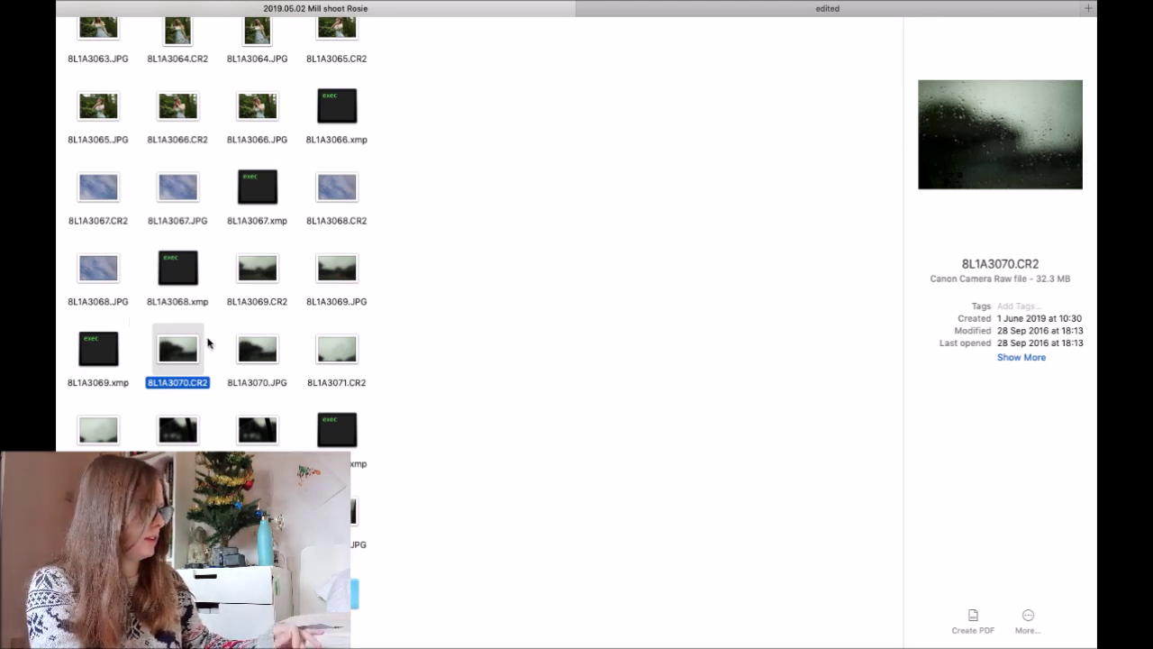
drag(186, 354, 908, 626)
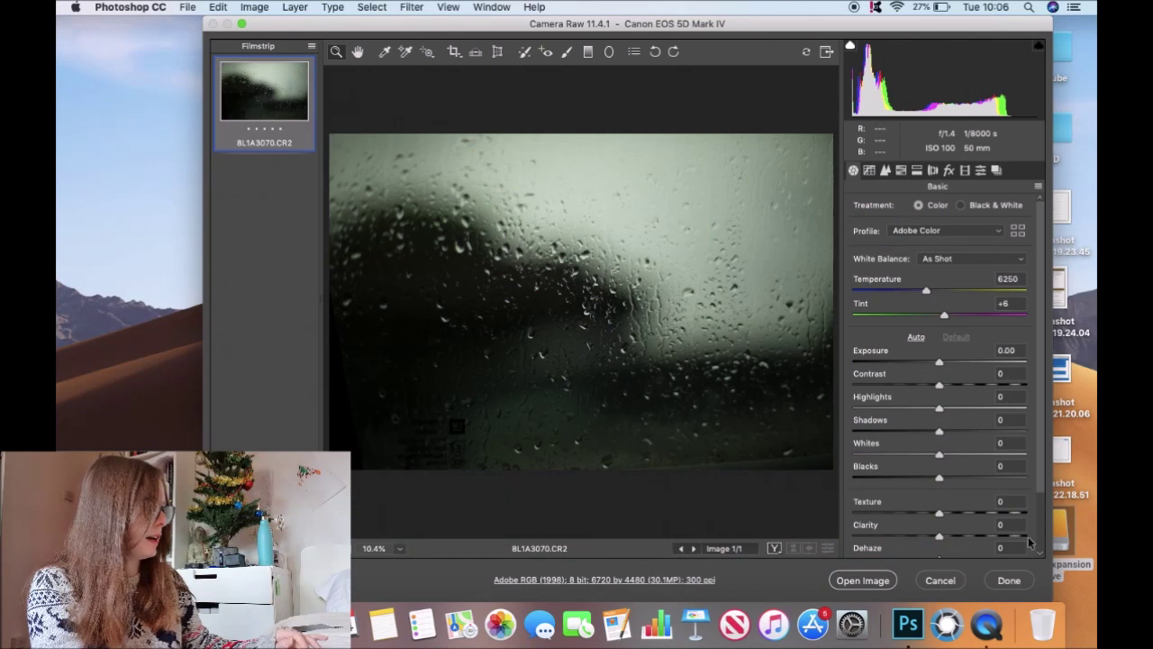
- Desaturate the rain photo to -100 and place it over the mill portrait, filling the canvas
scroll(1038, 462, down, 2)
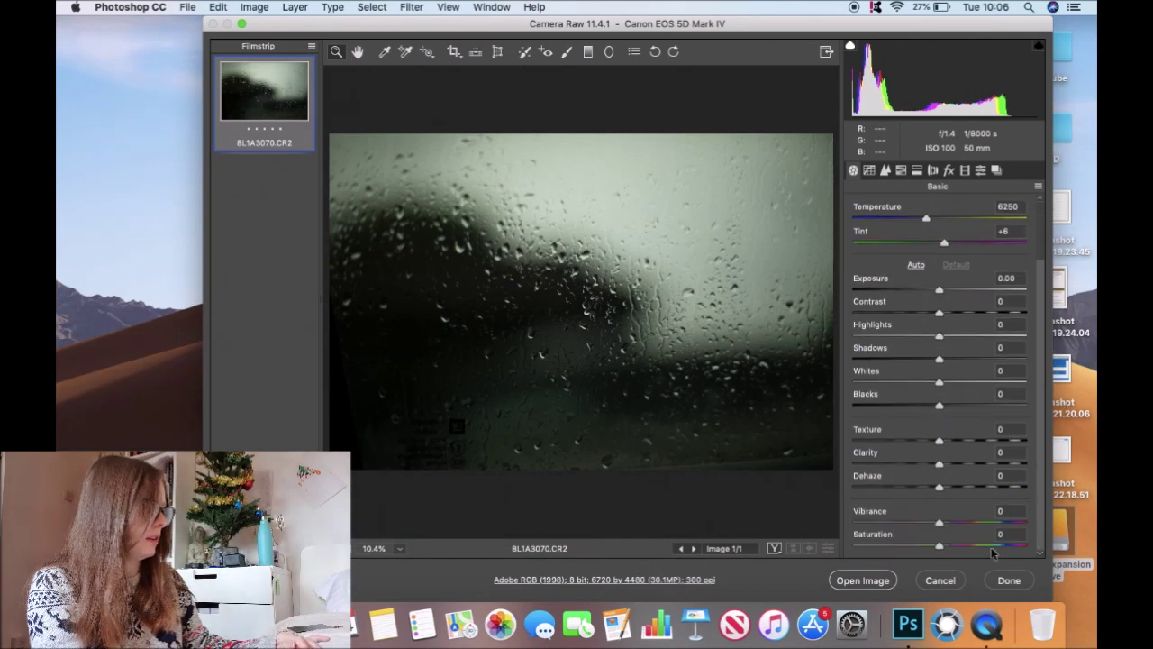
drag(942, 547, 853, 547)
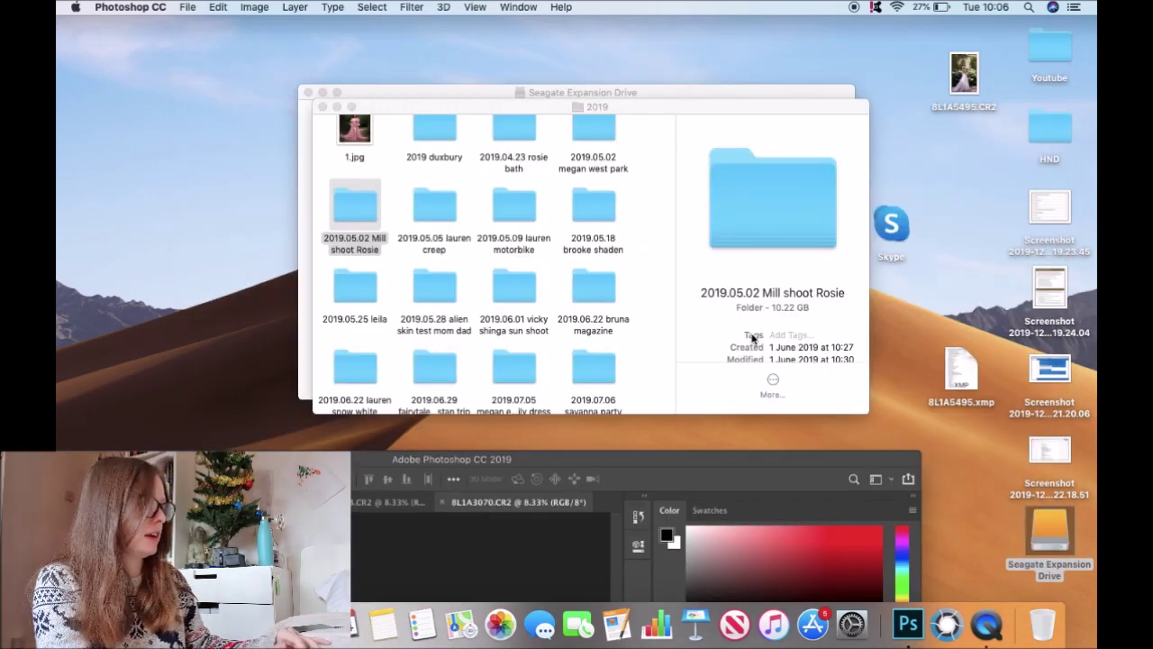
drag(656, 462, 772, 35)
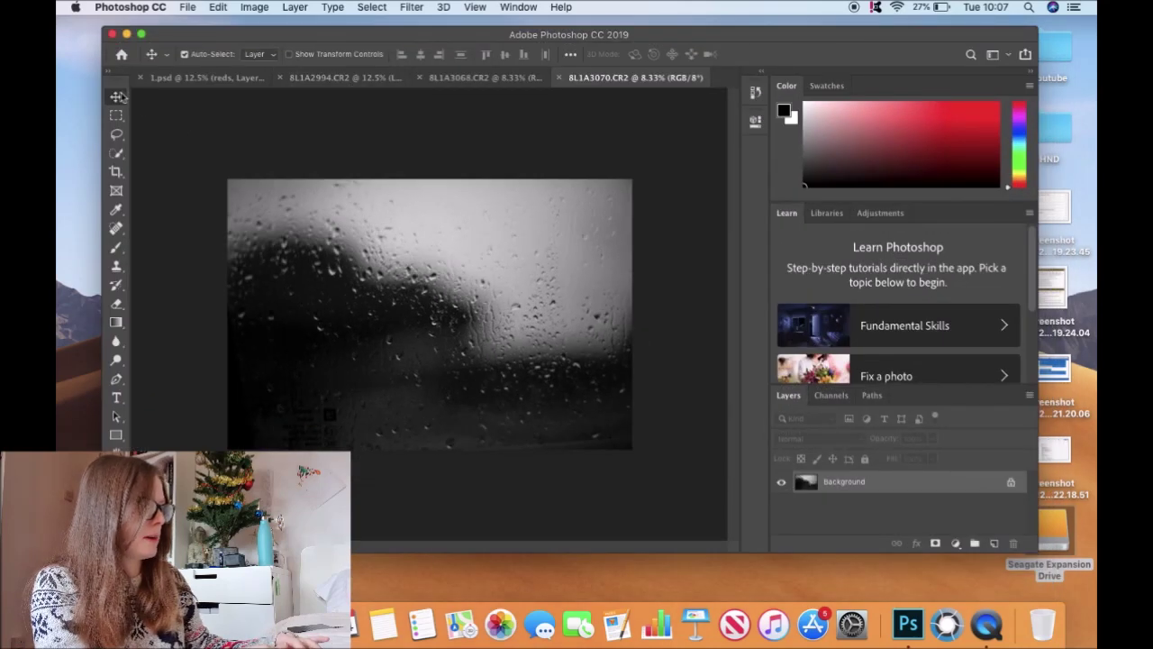
click(371, 78)
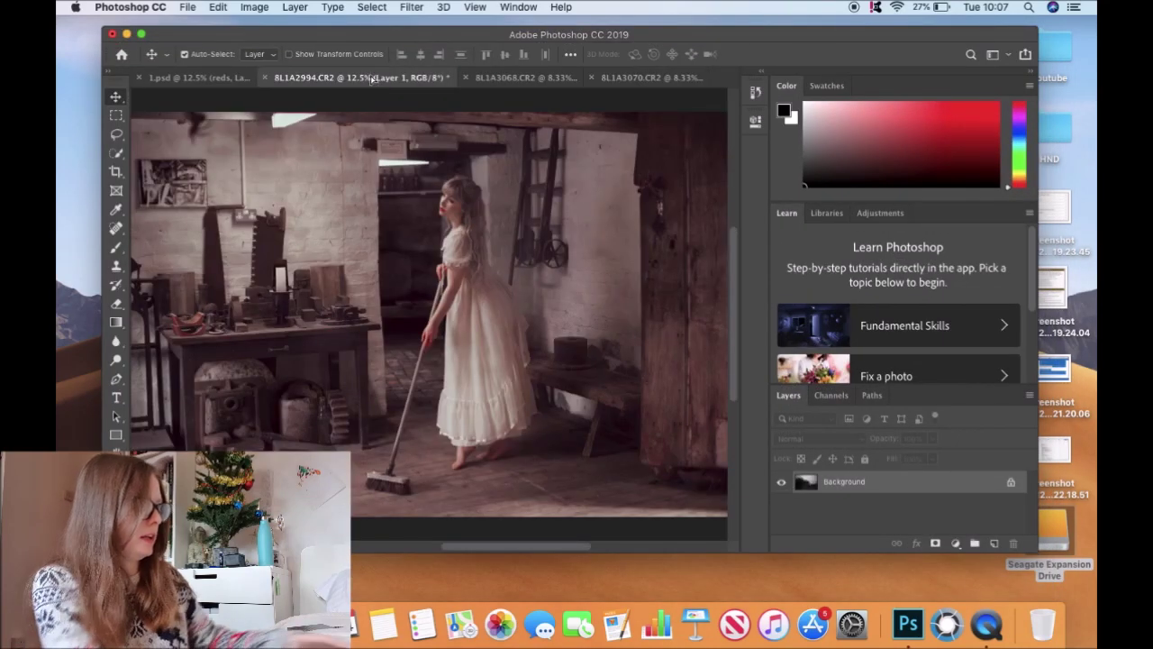
drag(393, 226, 396, 229)
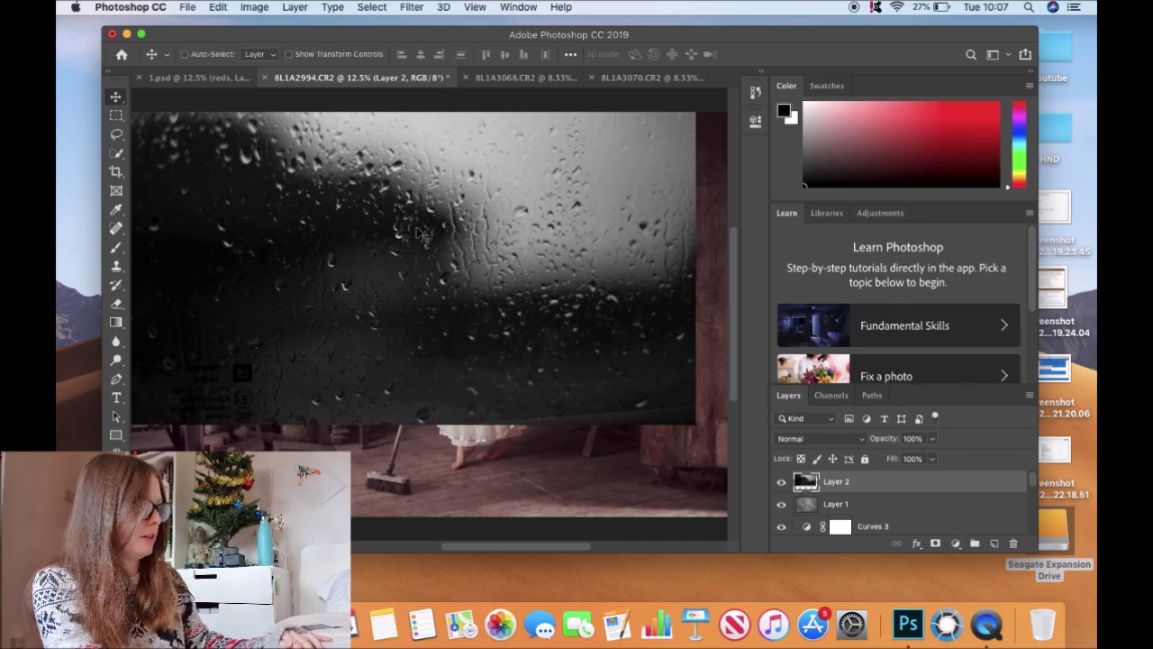
key(super+t)
drag(491, 268, 532, 360)
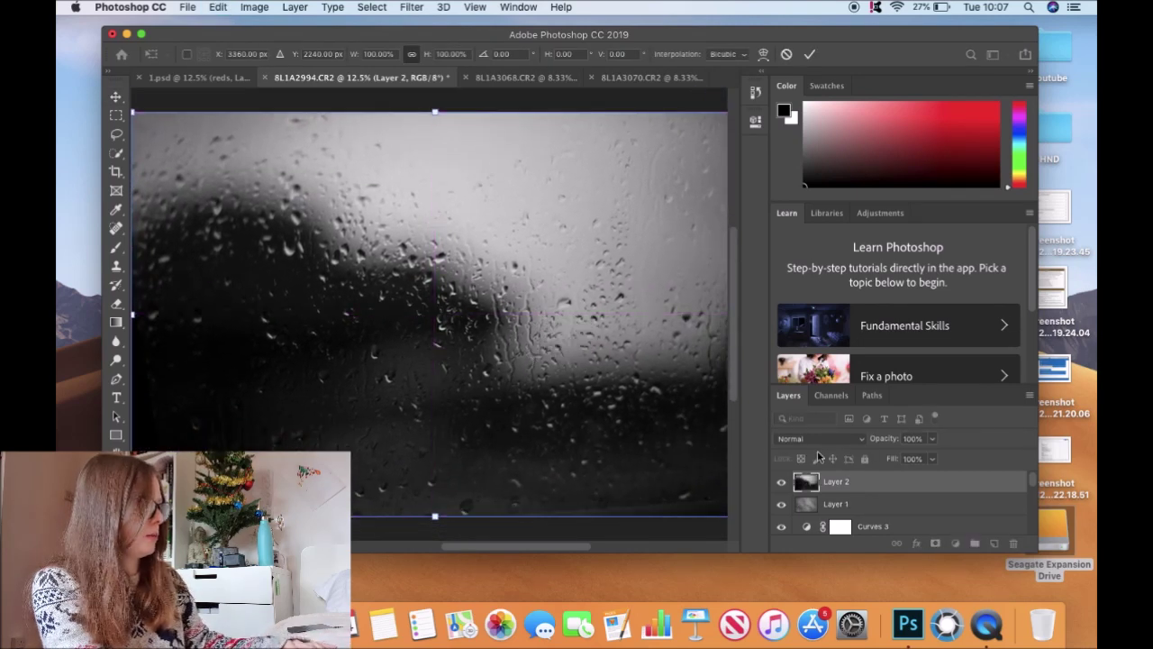
key(Return)
- Blend the rain Layer 2 in Soft Light at 30% opacity
click(838, 439)
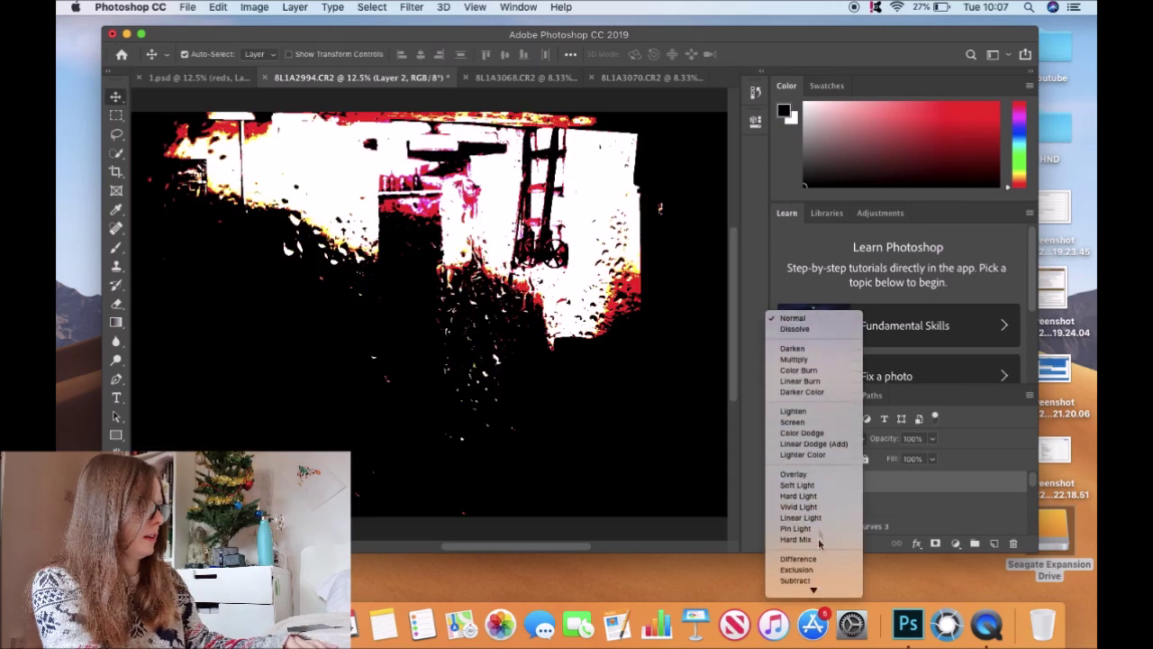
click(813, 486)
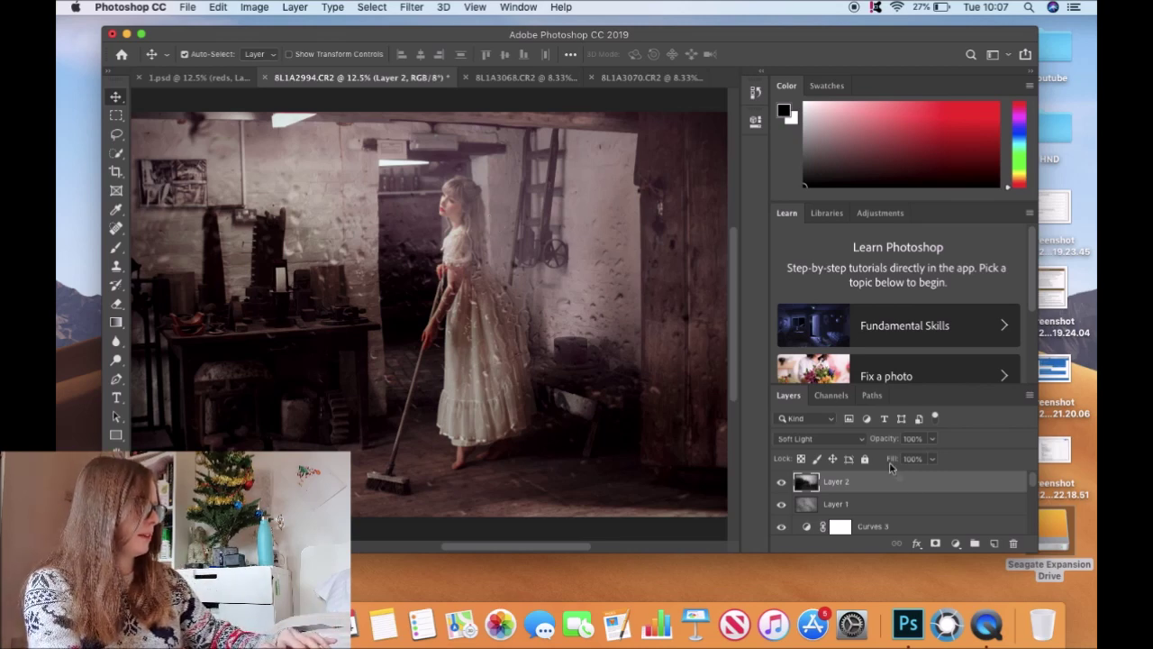
click(913, 438)
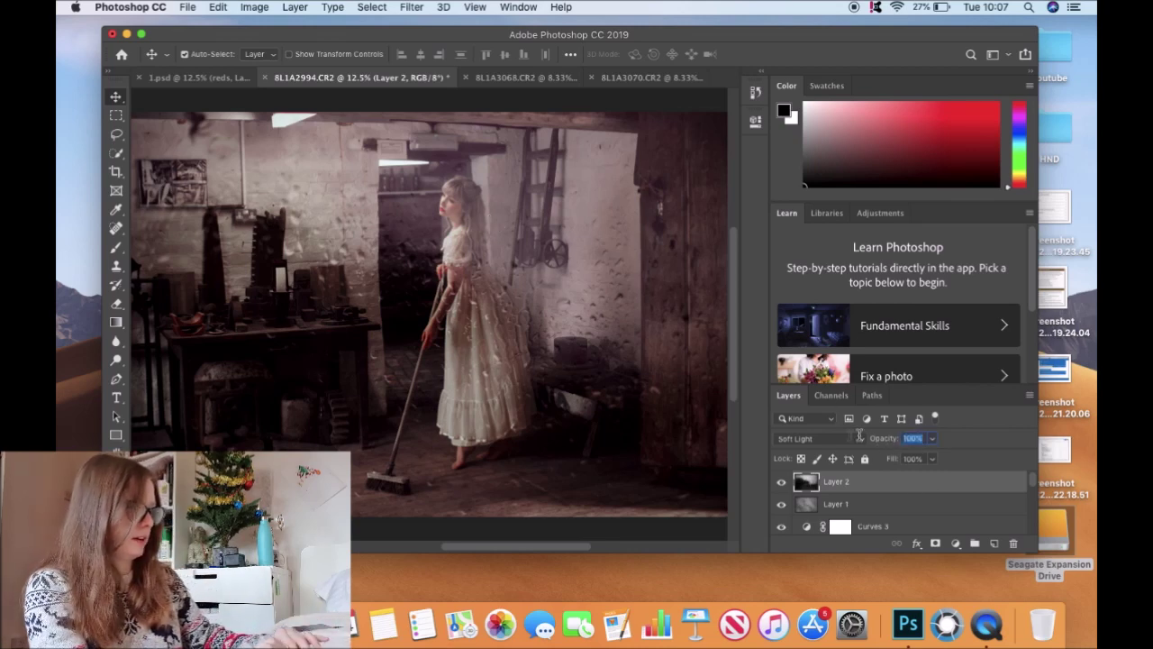
text(30)
key(Return)
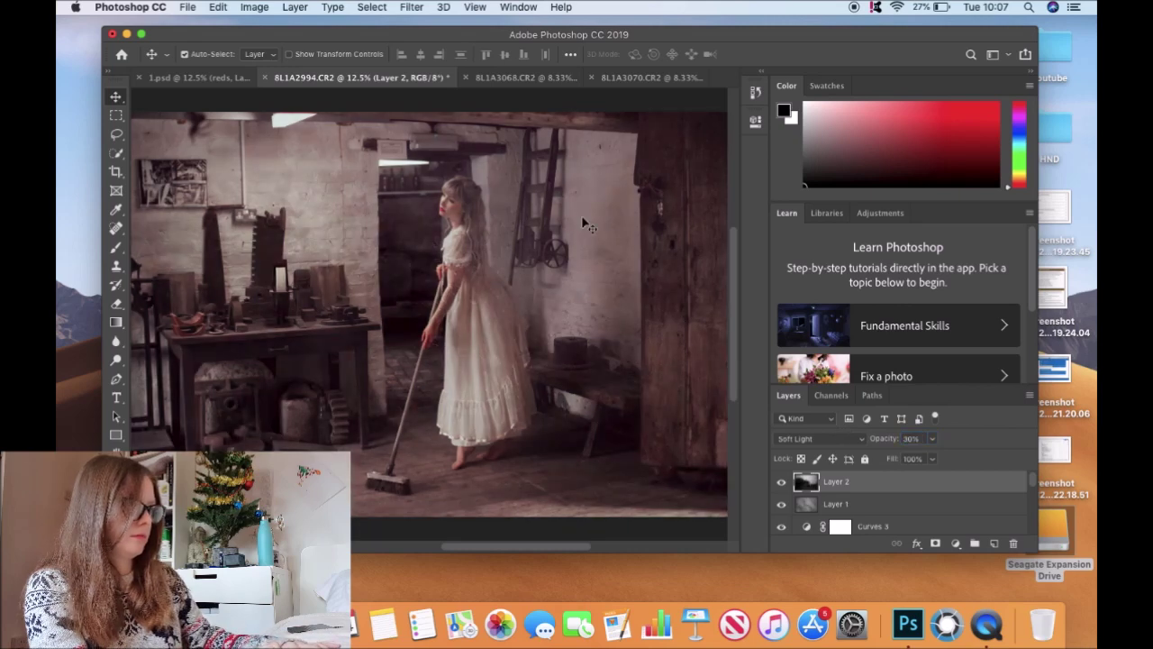
click(141, 35)
- Toggle between the unedited Background original and the full edit twice, ending on the edit
scroll(900, 540, down, 5)
alt+click(841, 573)
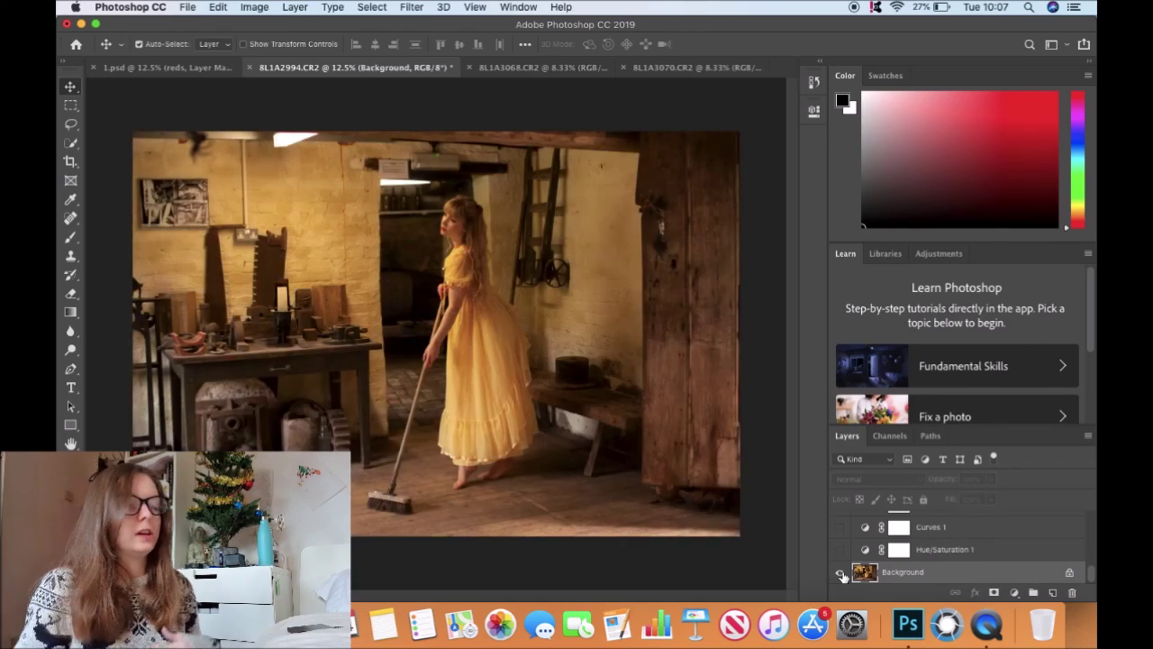
alt+click(840, 573)
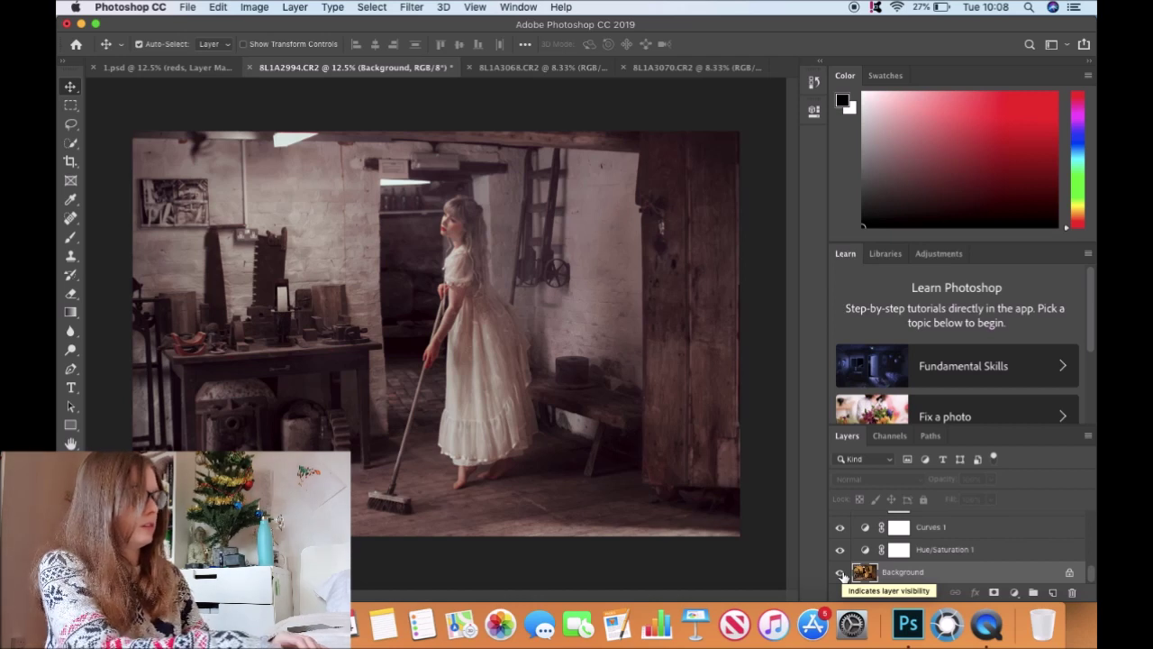
alt+click(840, 574)
alt+click(841, 574)
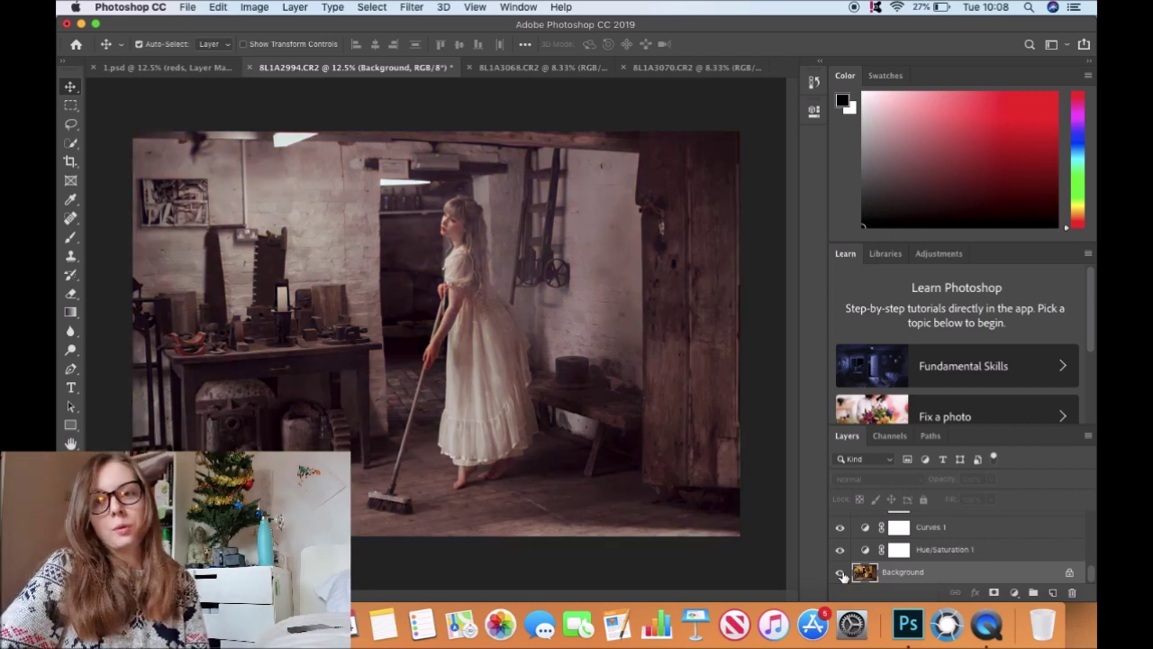